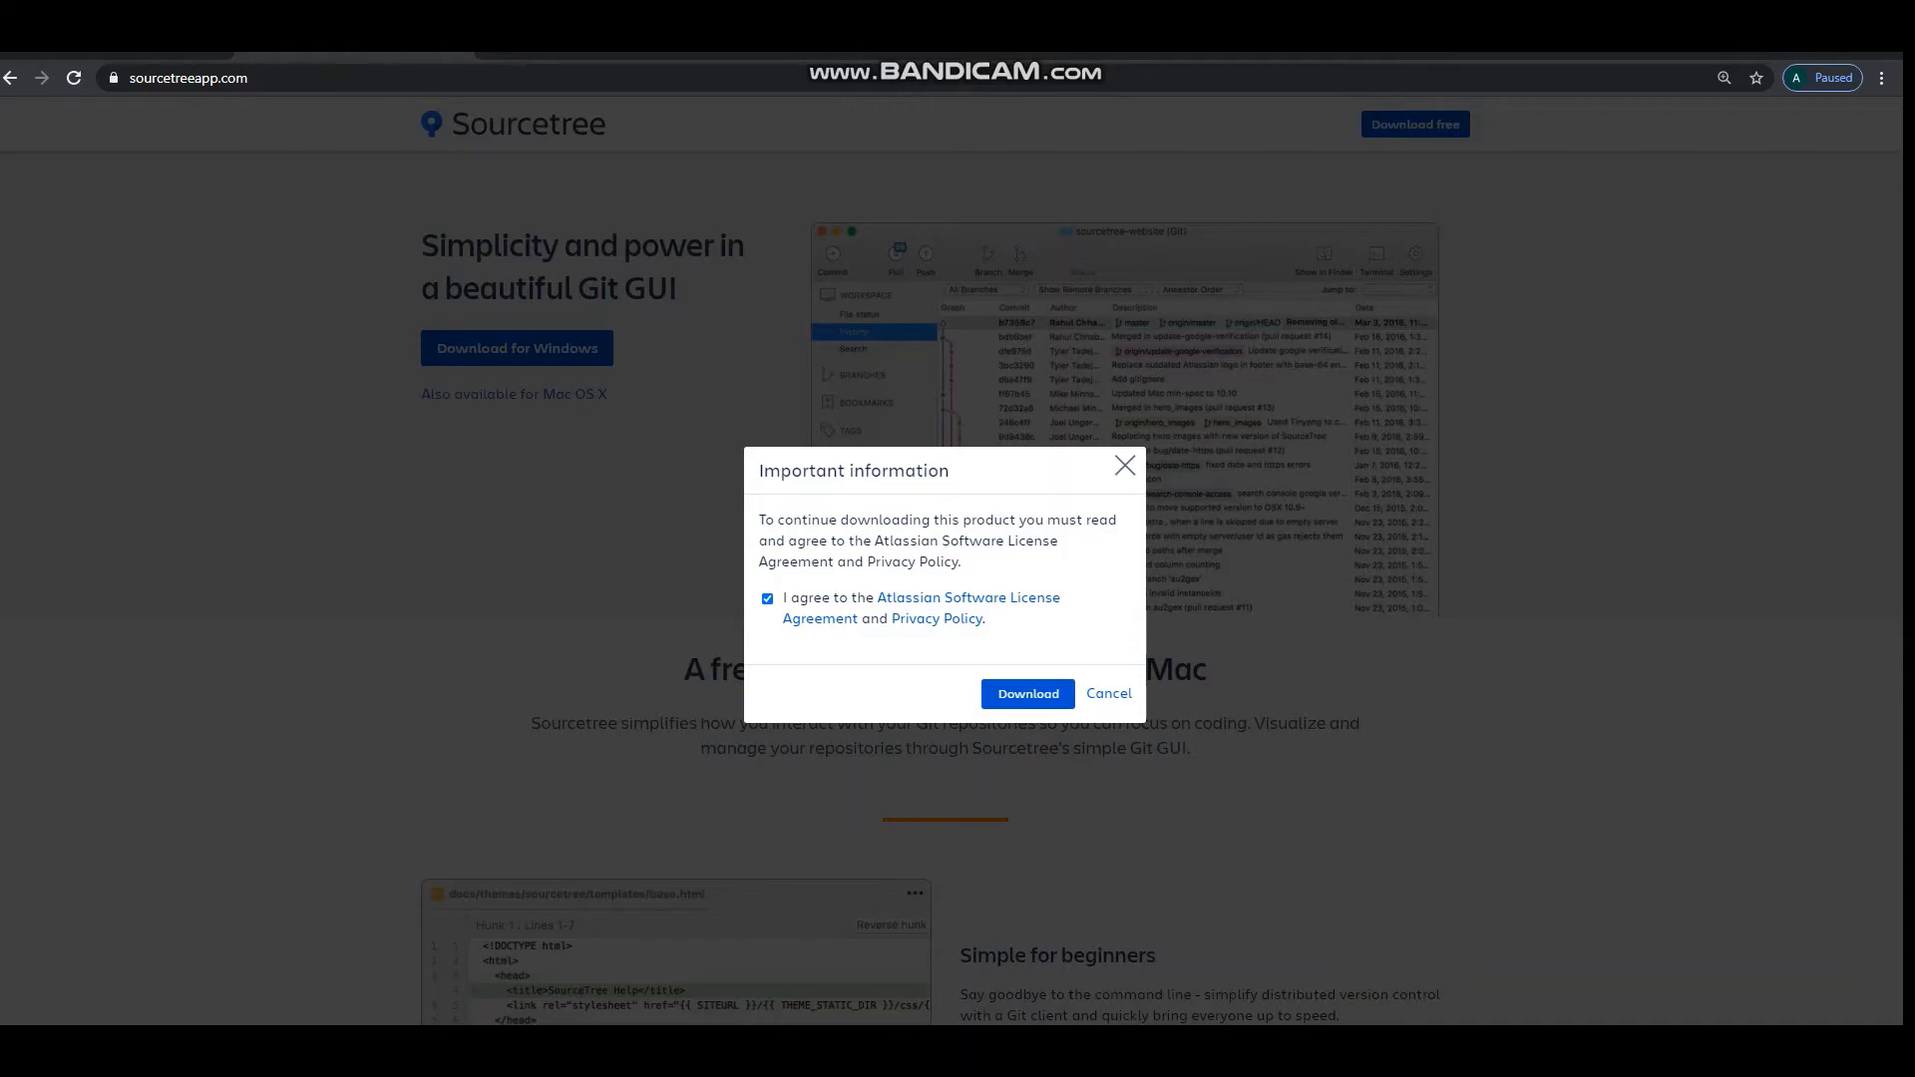
Look through the Sourcetree website down to the free download section and return to the Google search results.
scroll(1109, 694, down, 16)
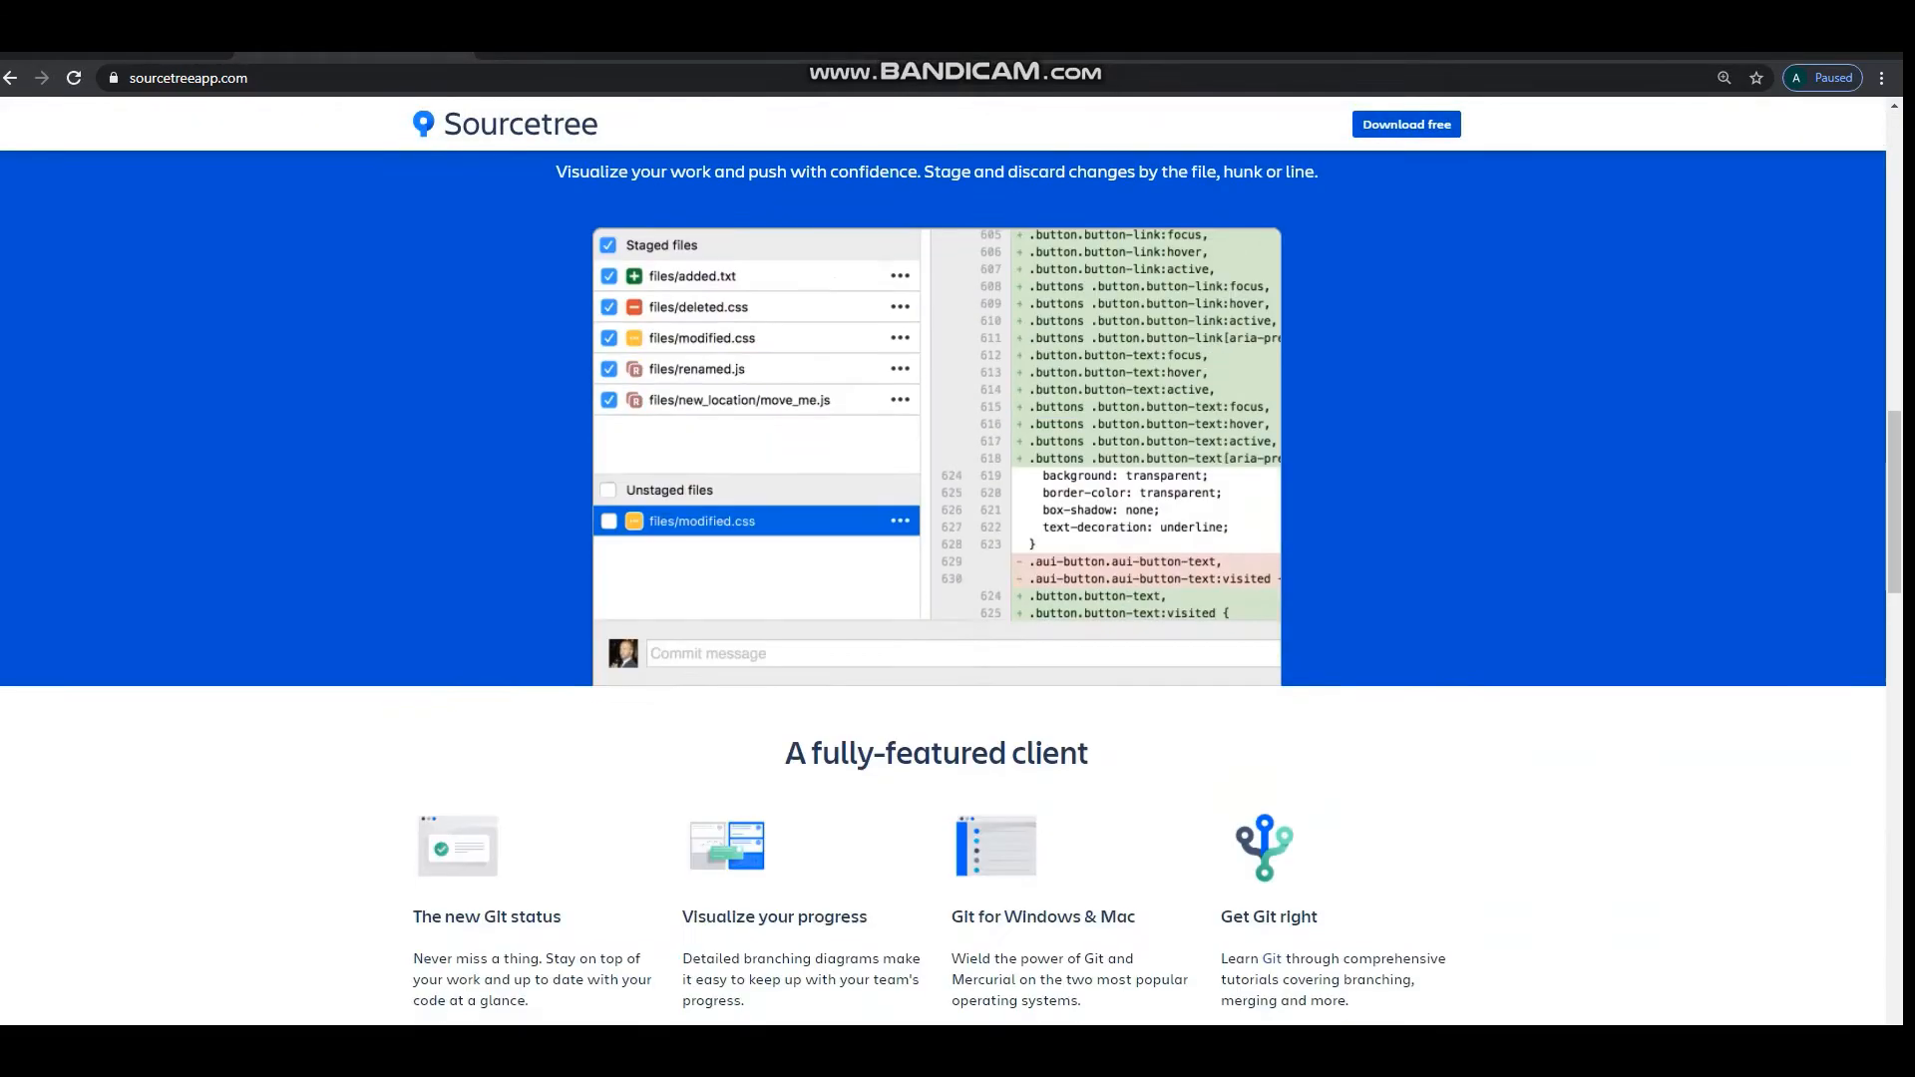
scroll(952, 589, down, 20)
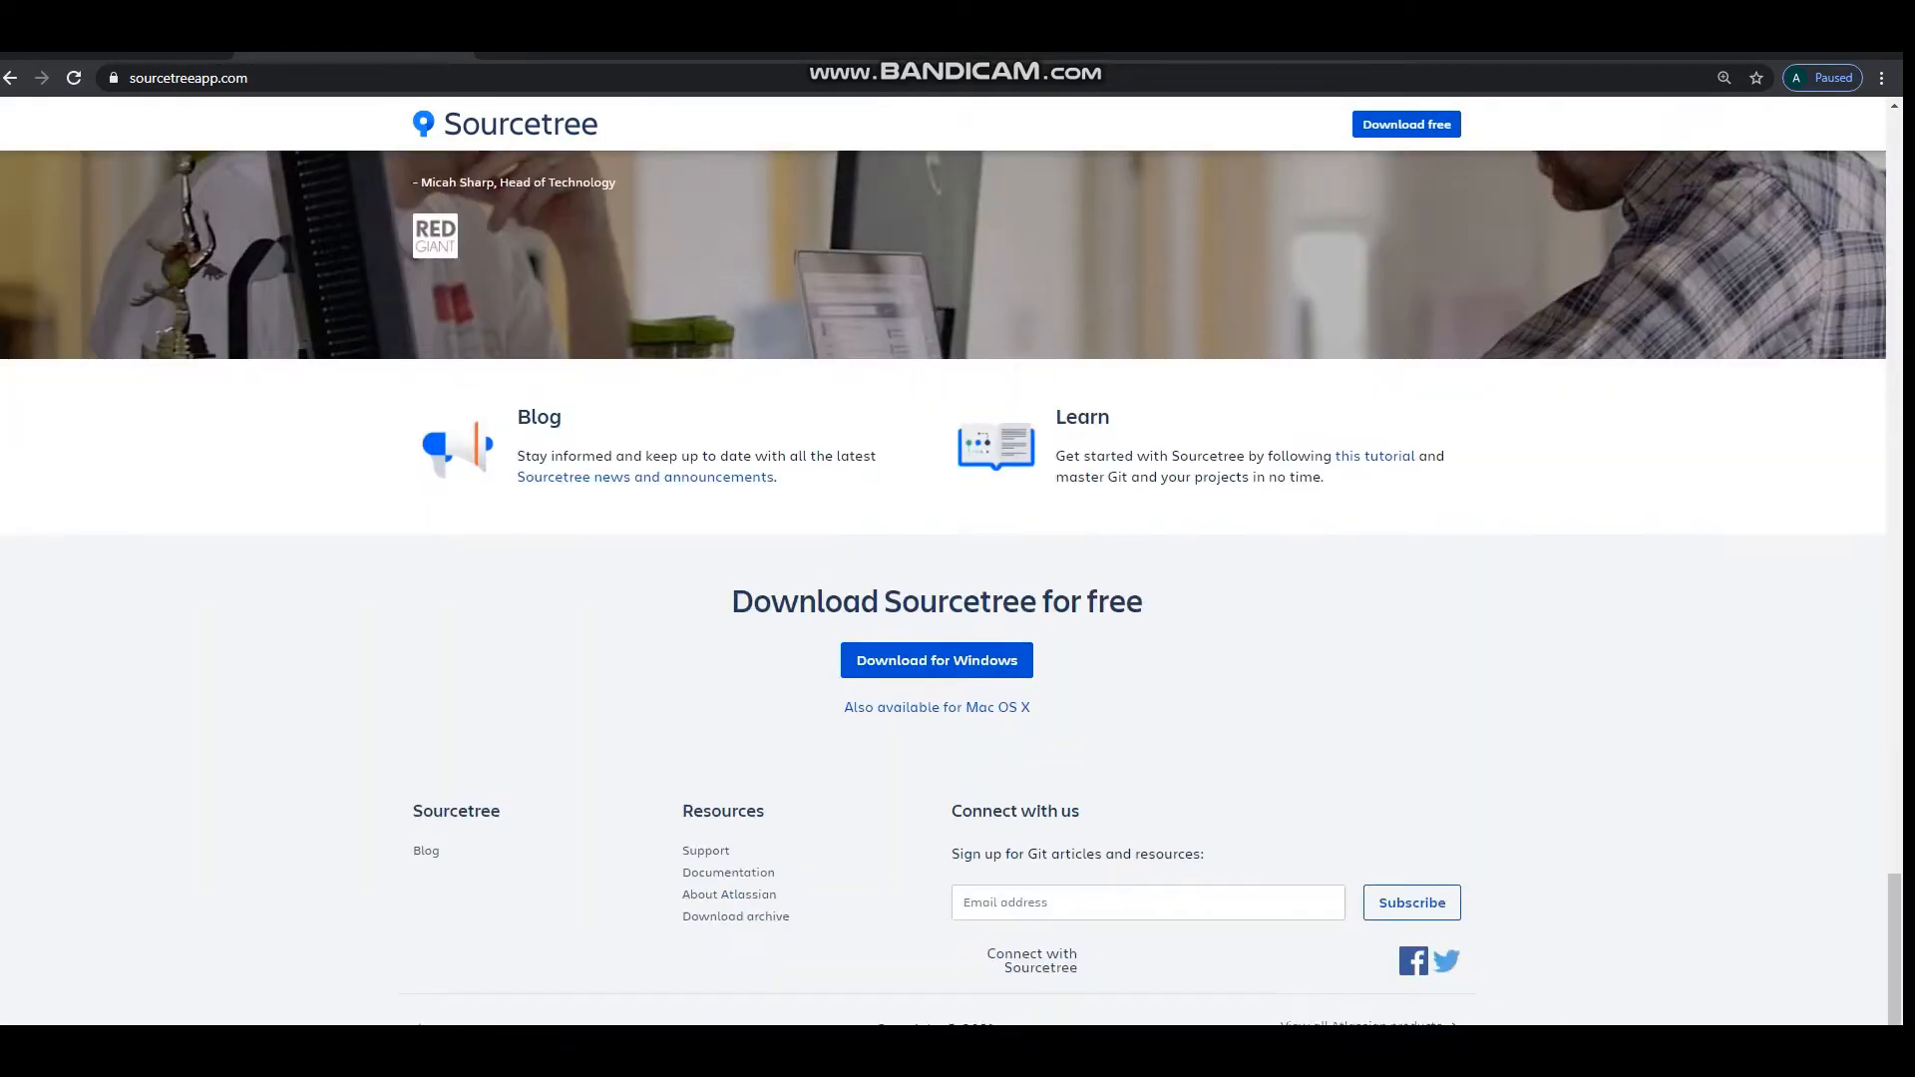
key(alt+Left)
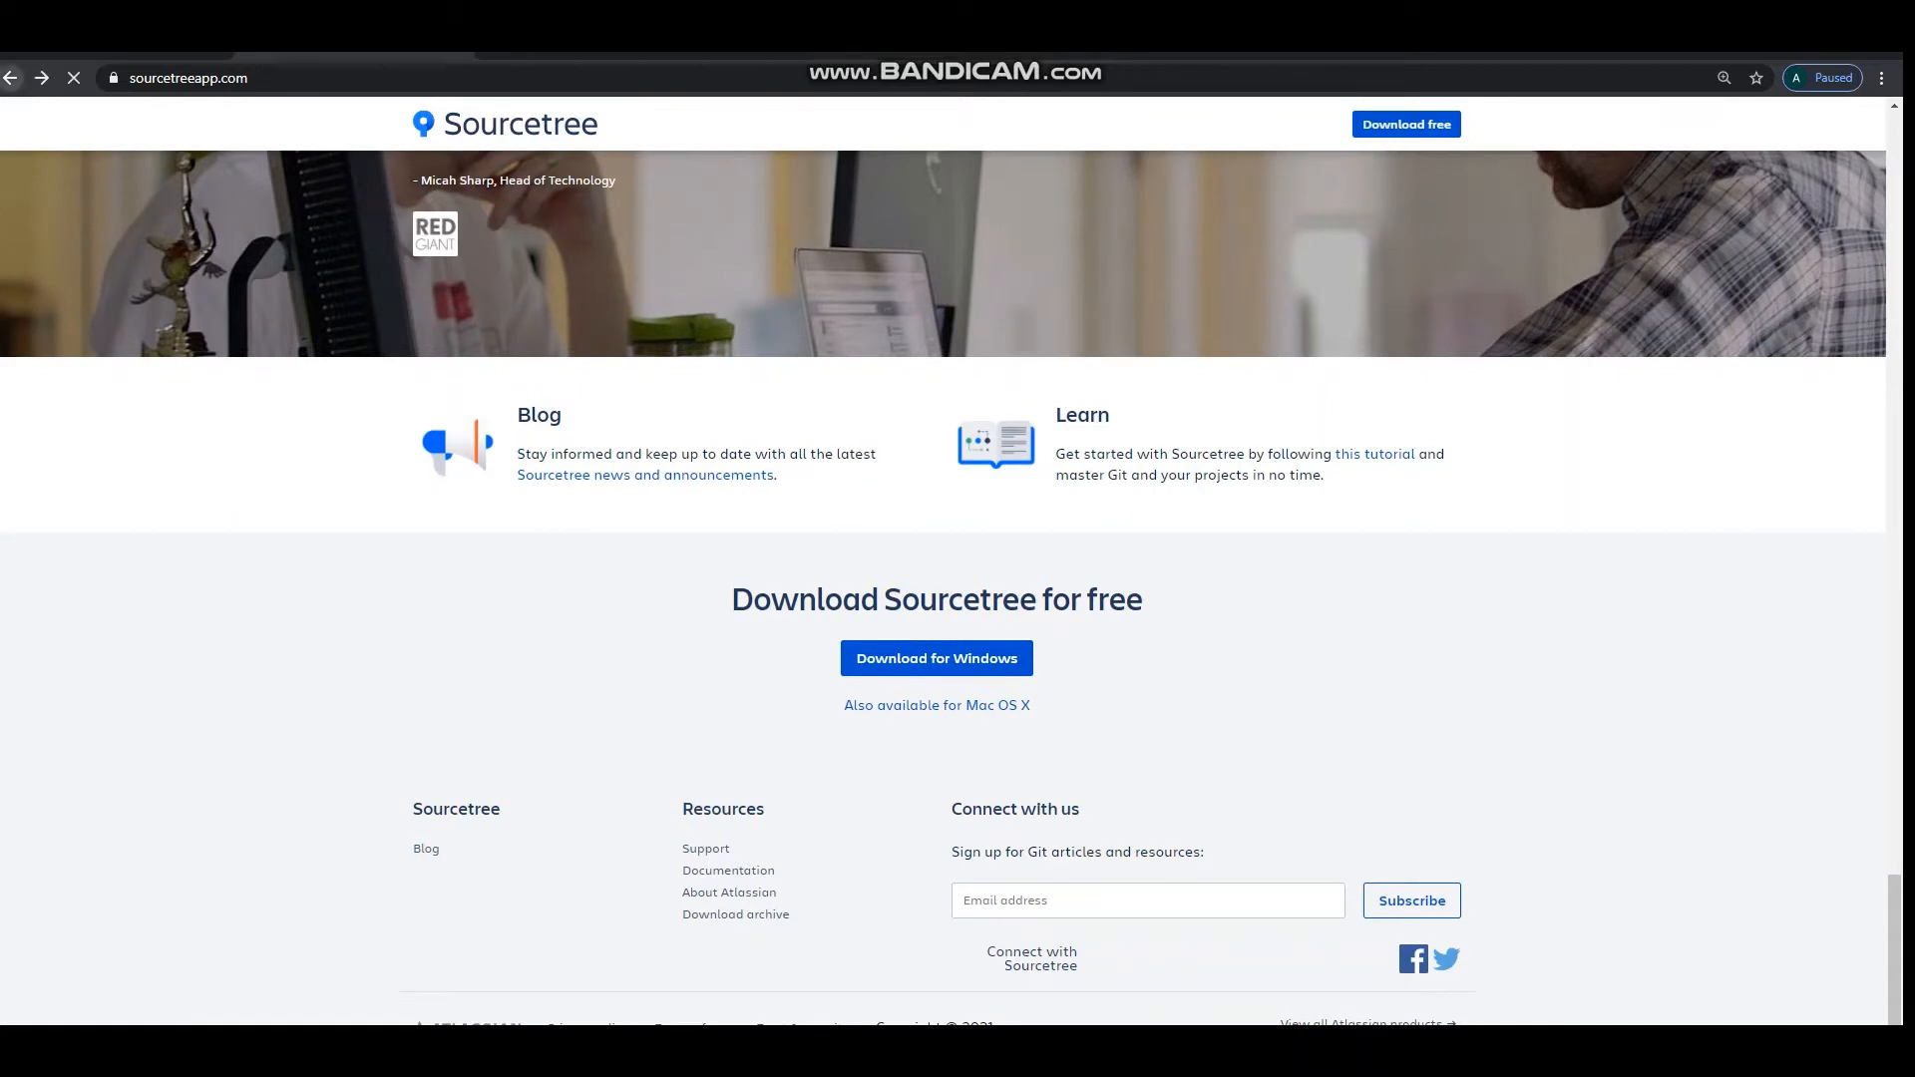
Search Google for "visual studio" and open the Microsoft result "Code With Visual Studio - Code Efficiently and Remotely".
text(vis)
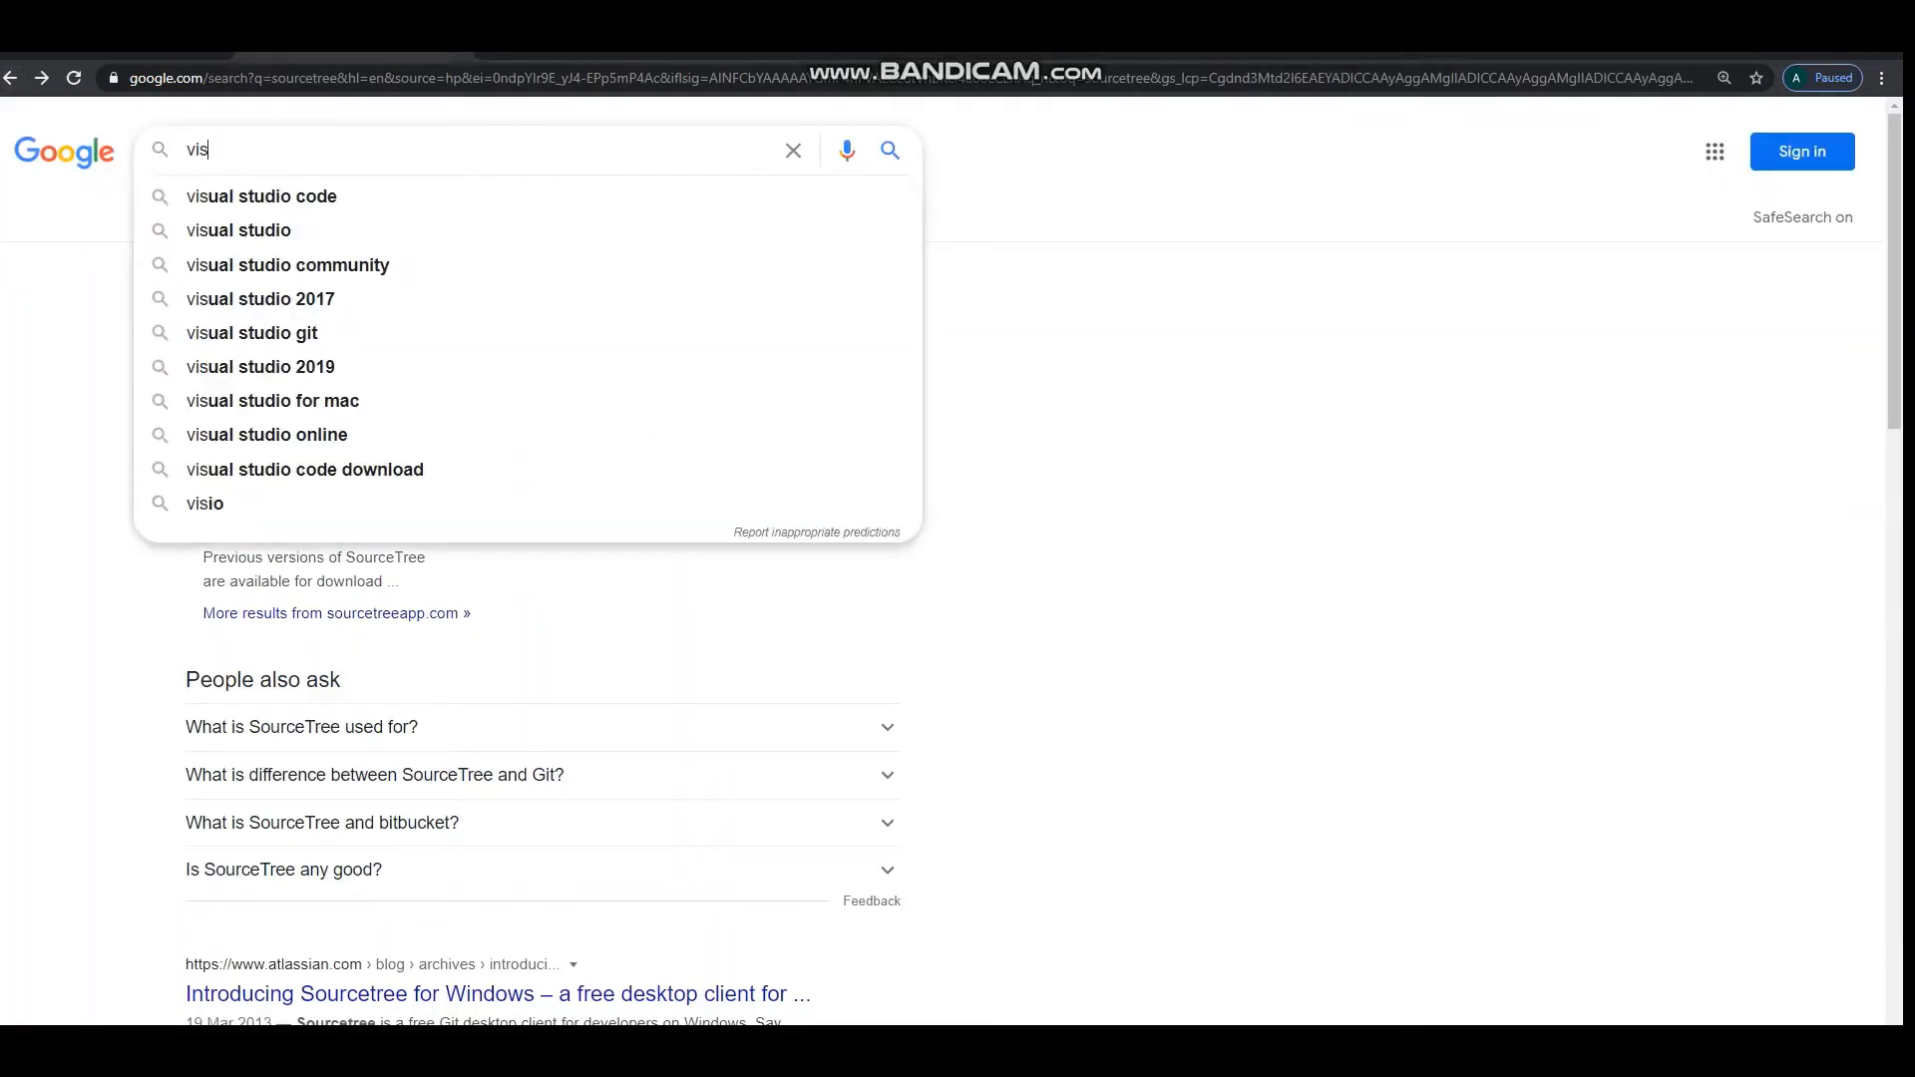
click(239, 231)
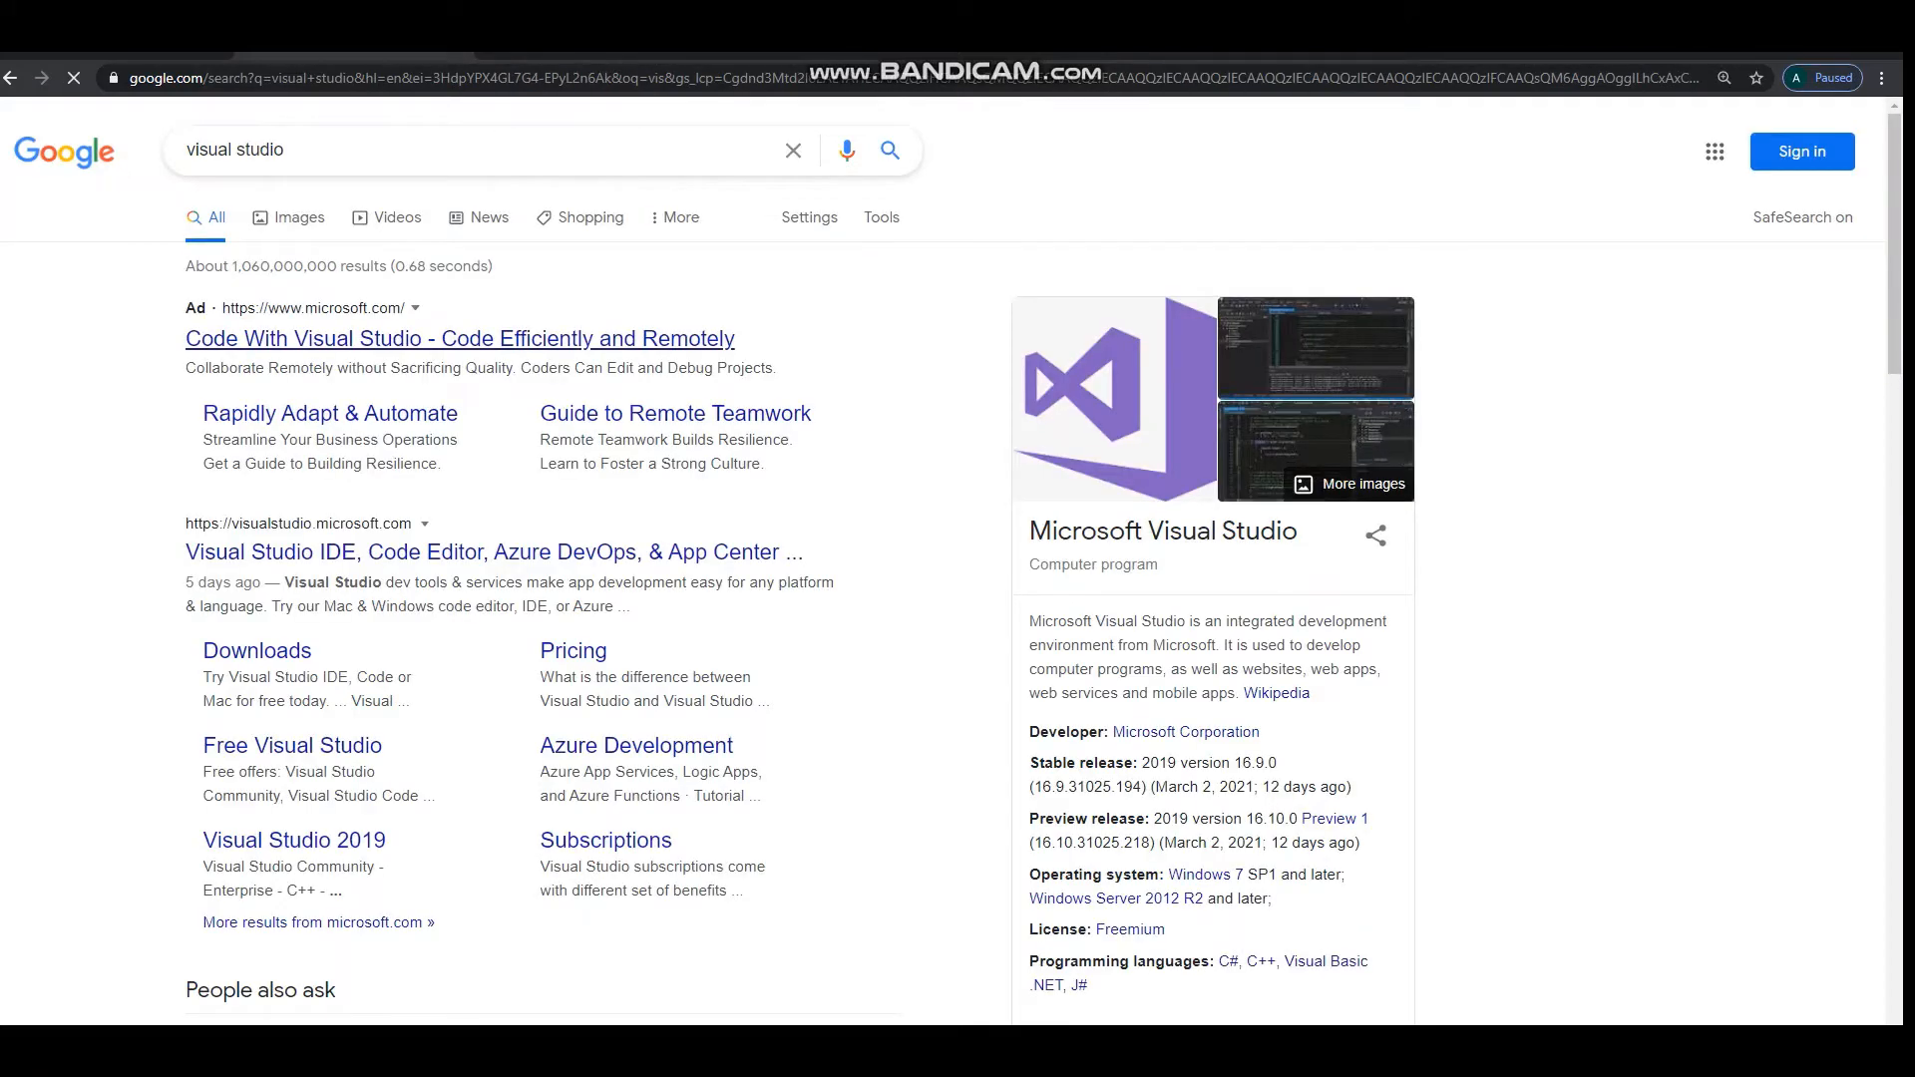
click(459, 340)
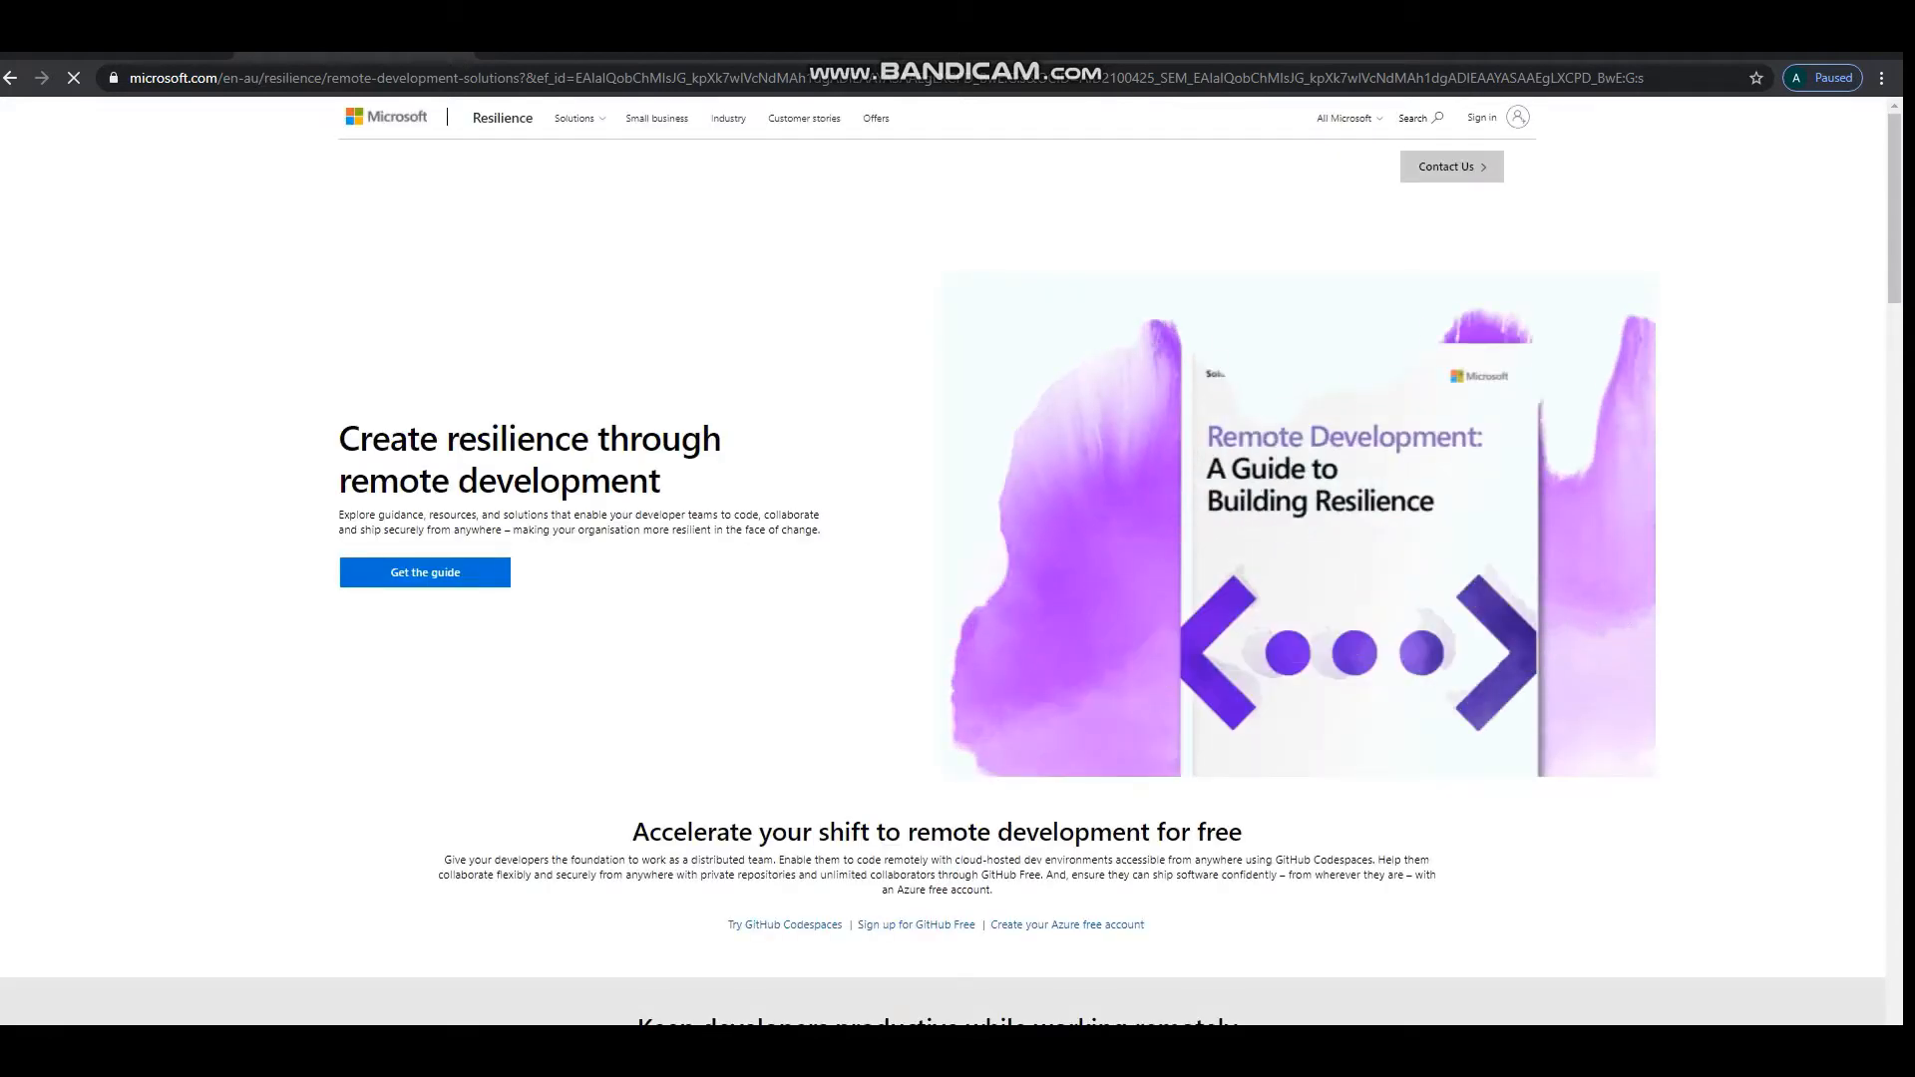
Look through Microsoft's remote development page, dismiss the survey invitation and return to the search results.
scroll(952, 558, down, 9)
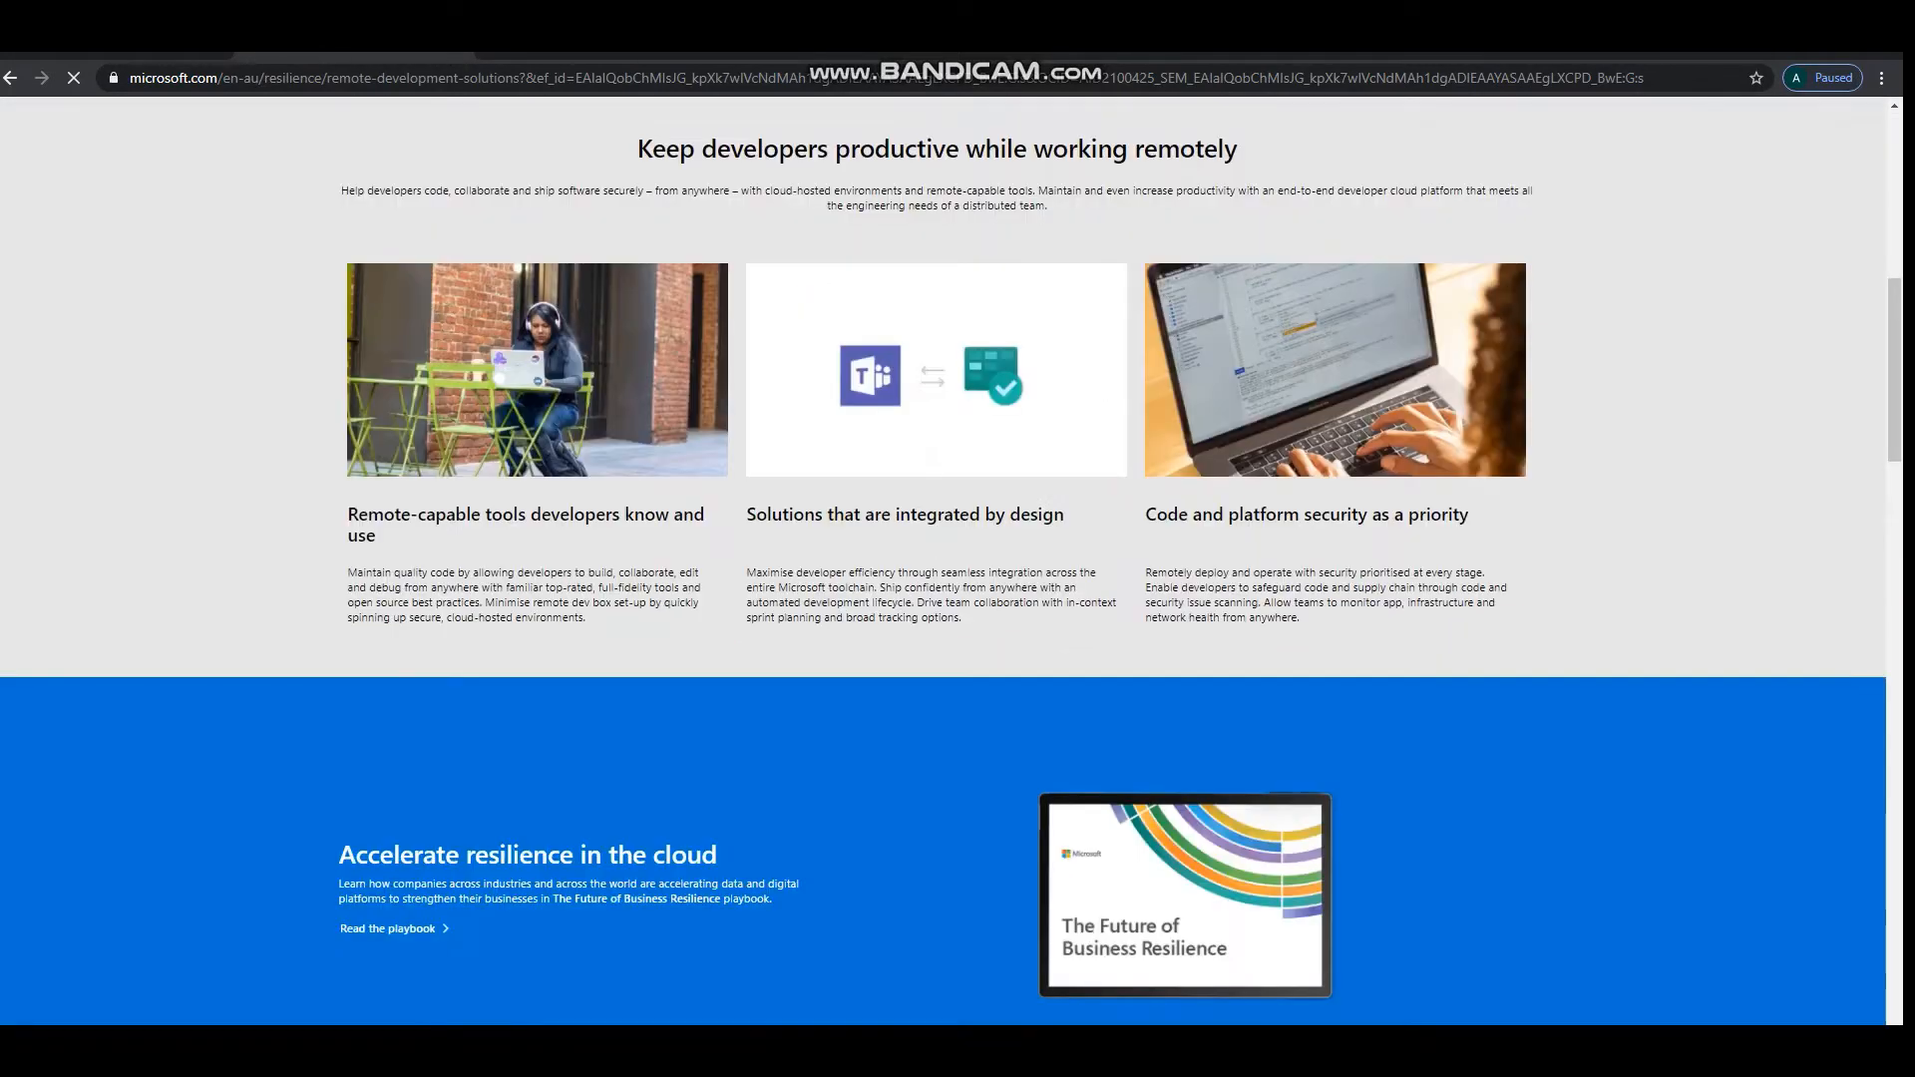
scroll(952, 558, down, 12)
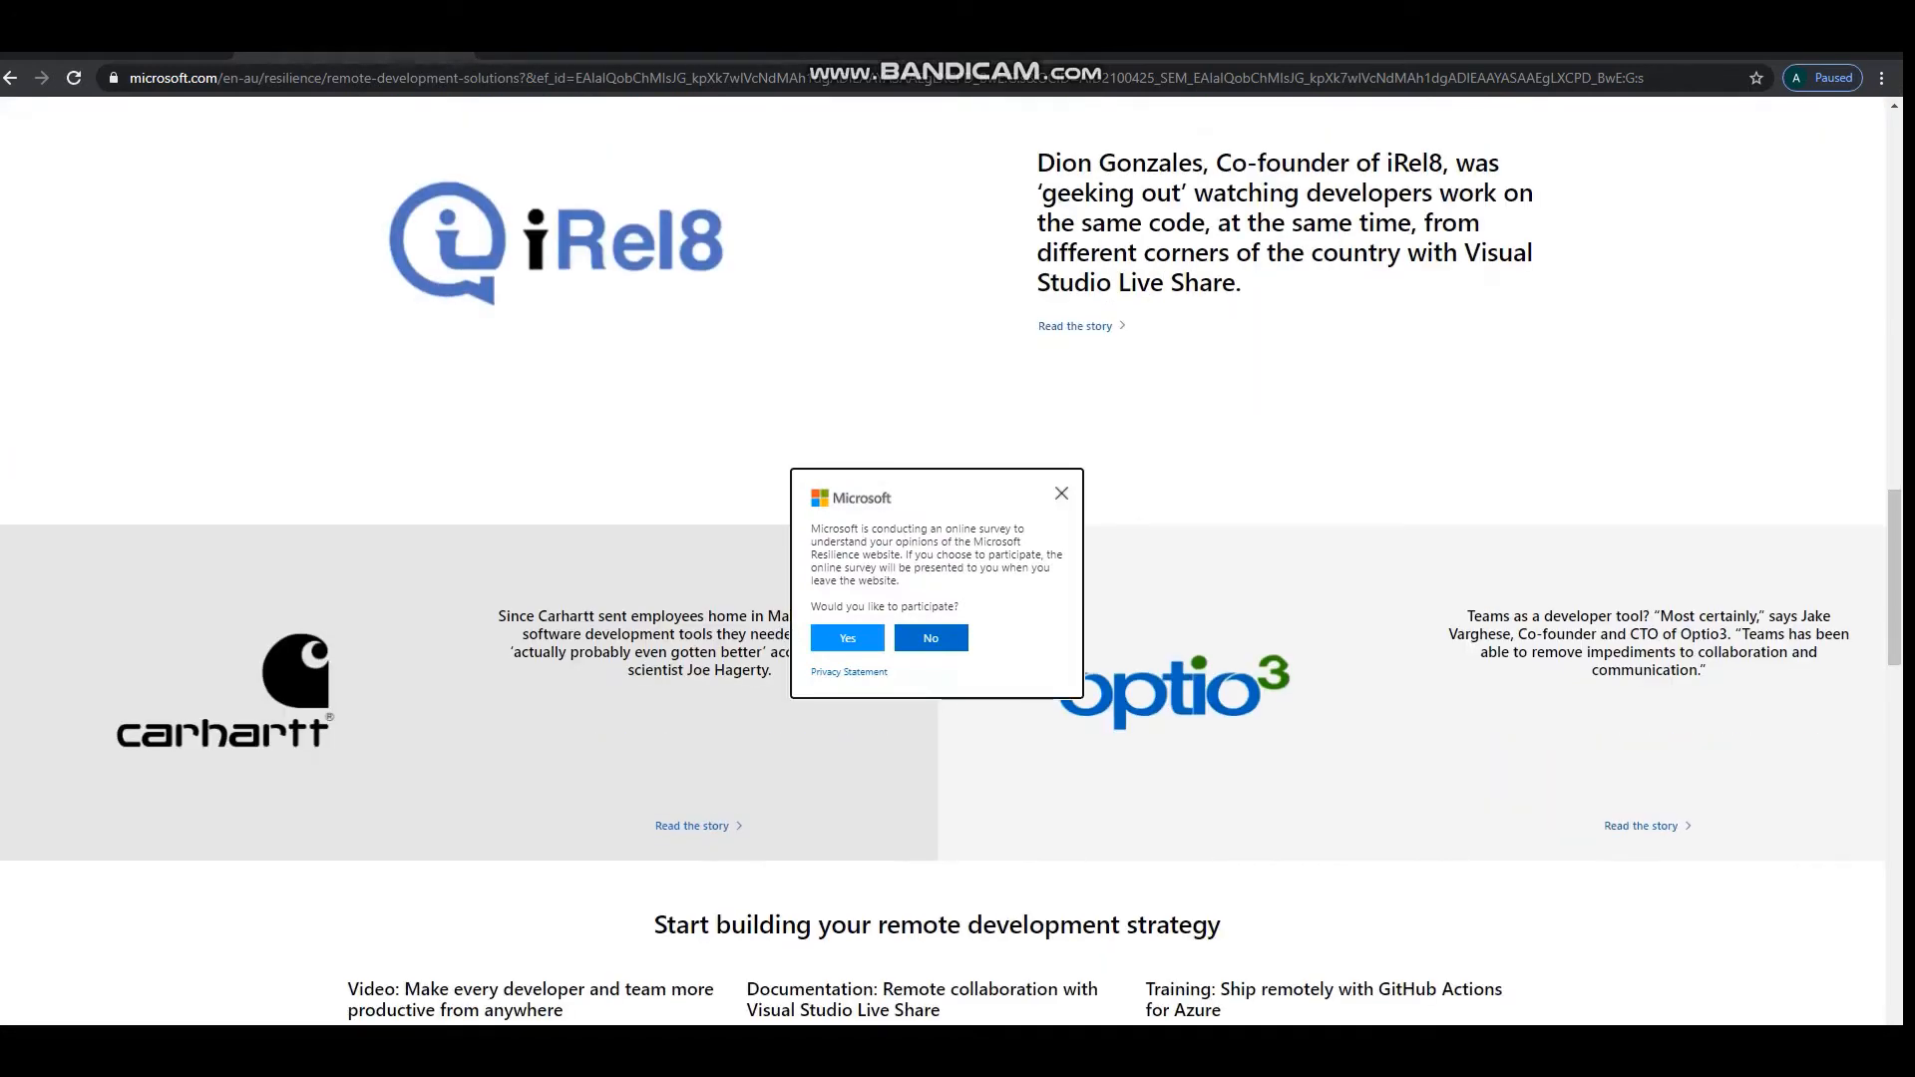
click(1062, 492)
scroll(1062, 493, up, 20)
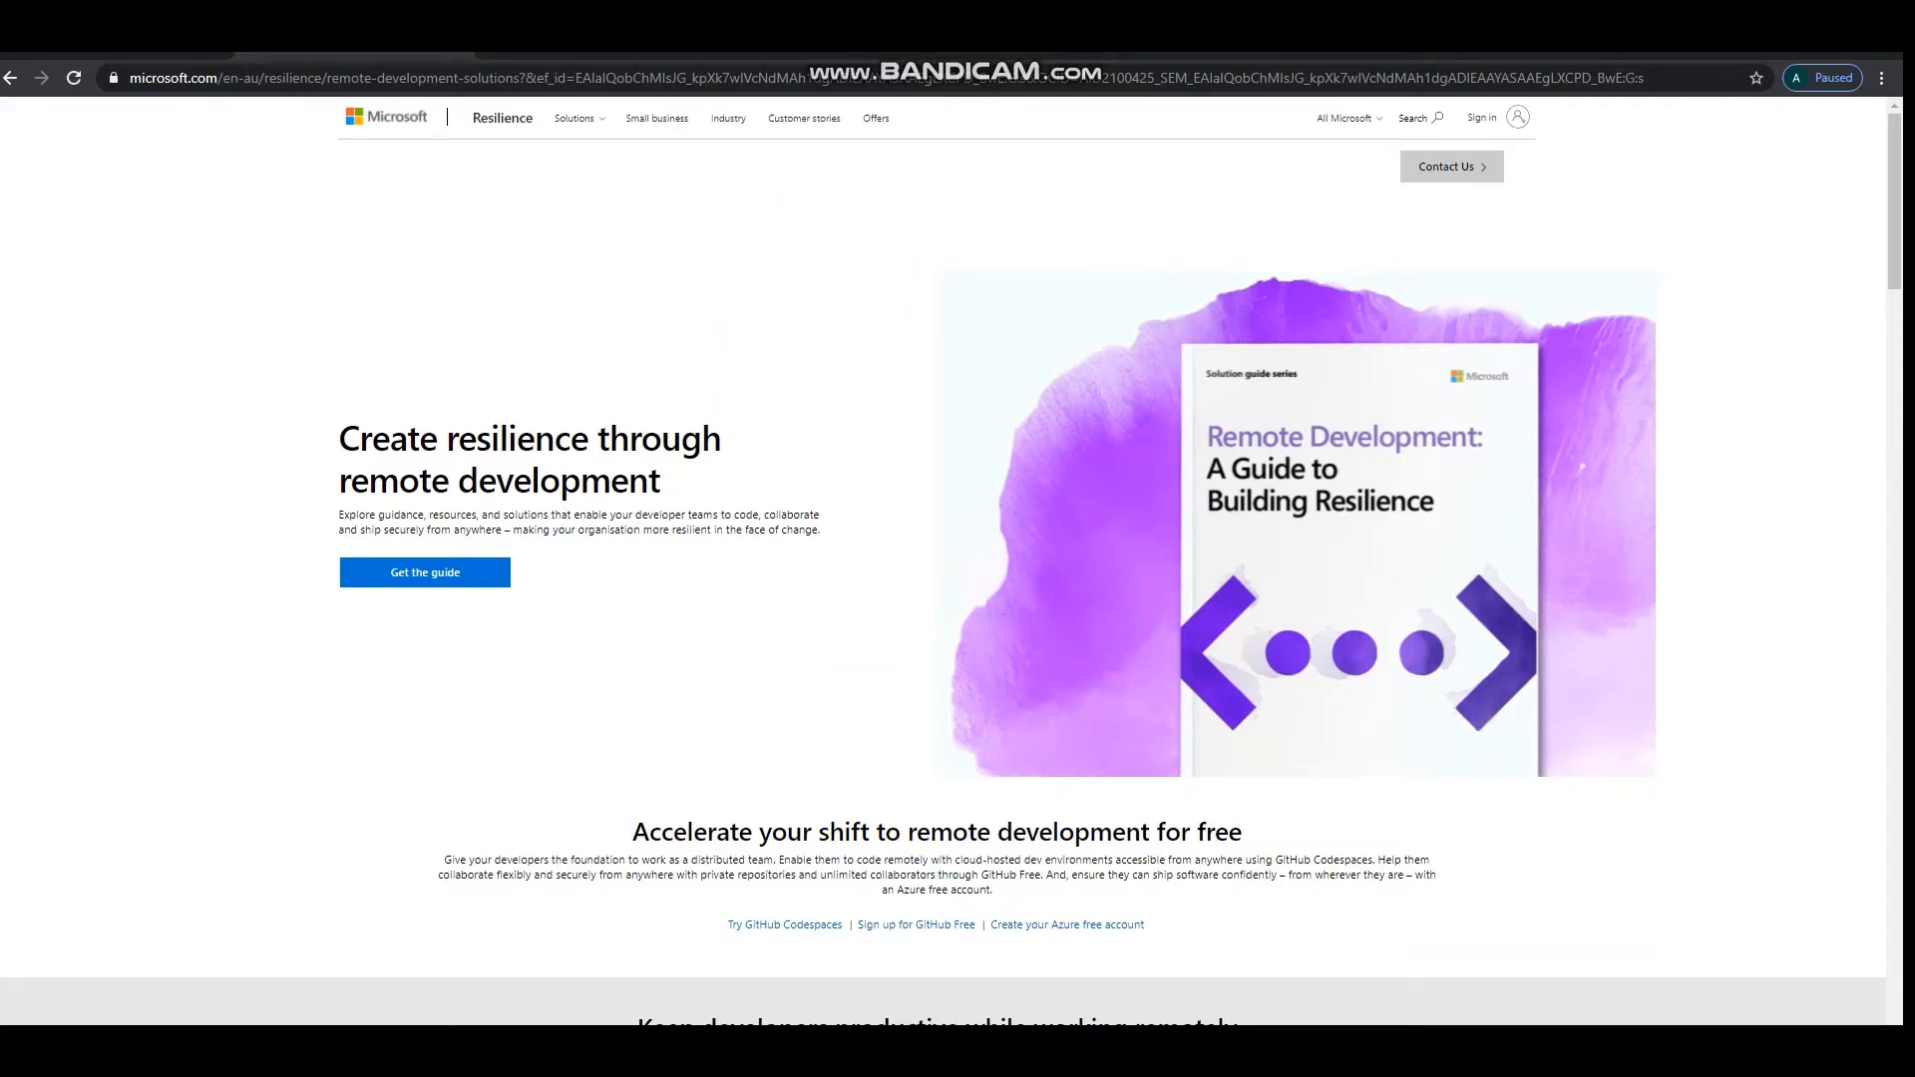
key(alt+Left)
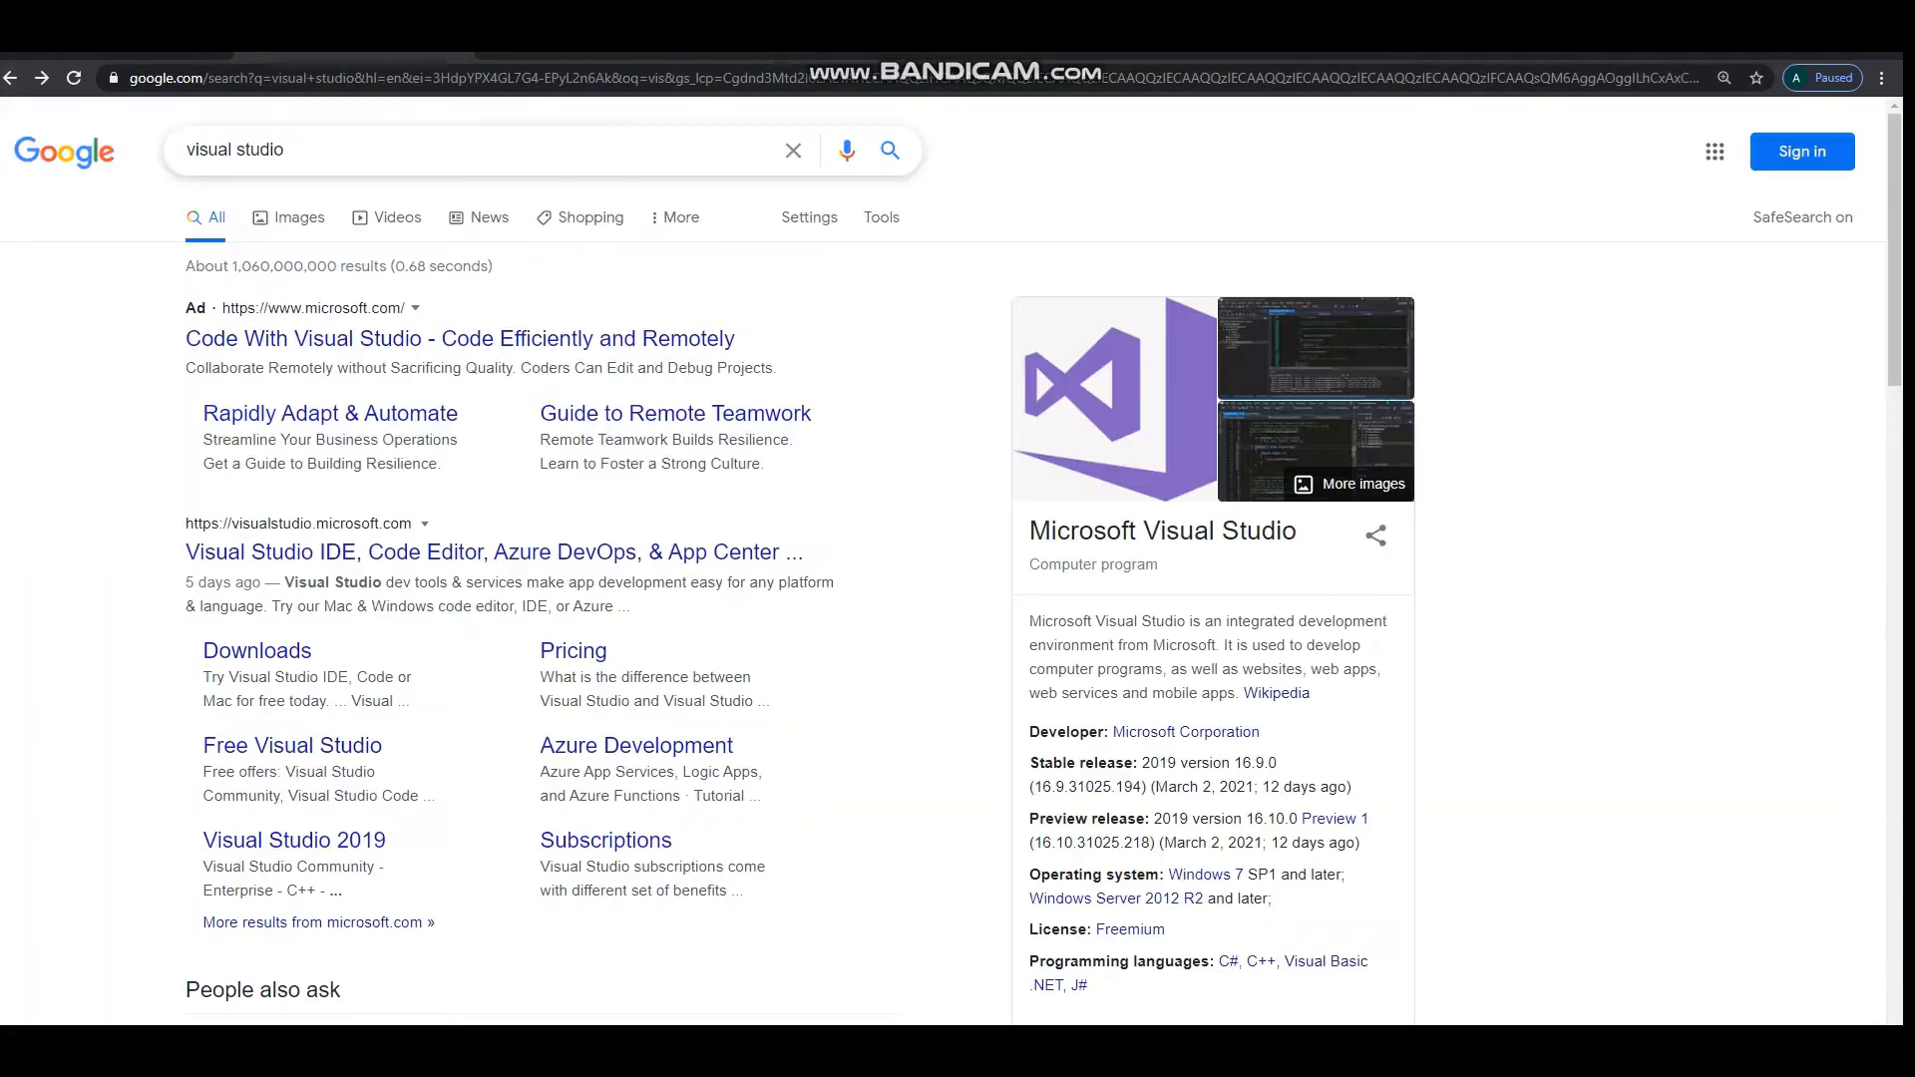
Search Google for "azure devops", open the Azure DevOps Services page on Microsoft Azure and go to its sign-in.
drag(290, 151, 184, 151)
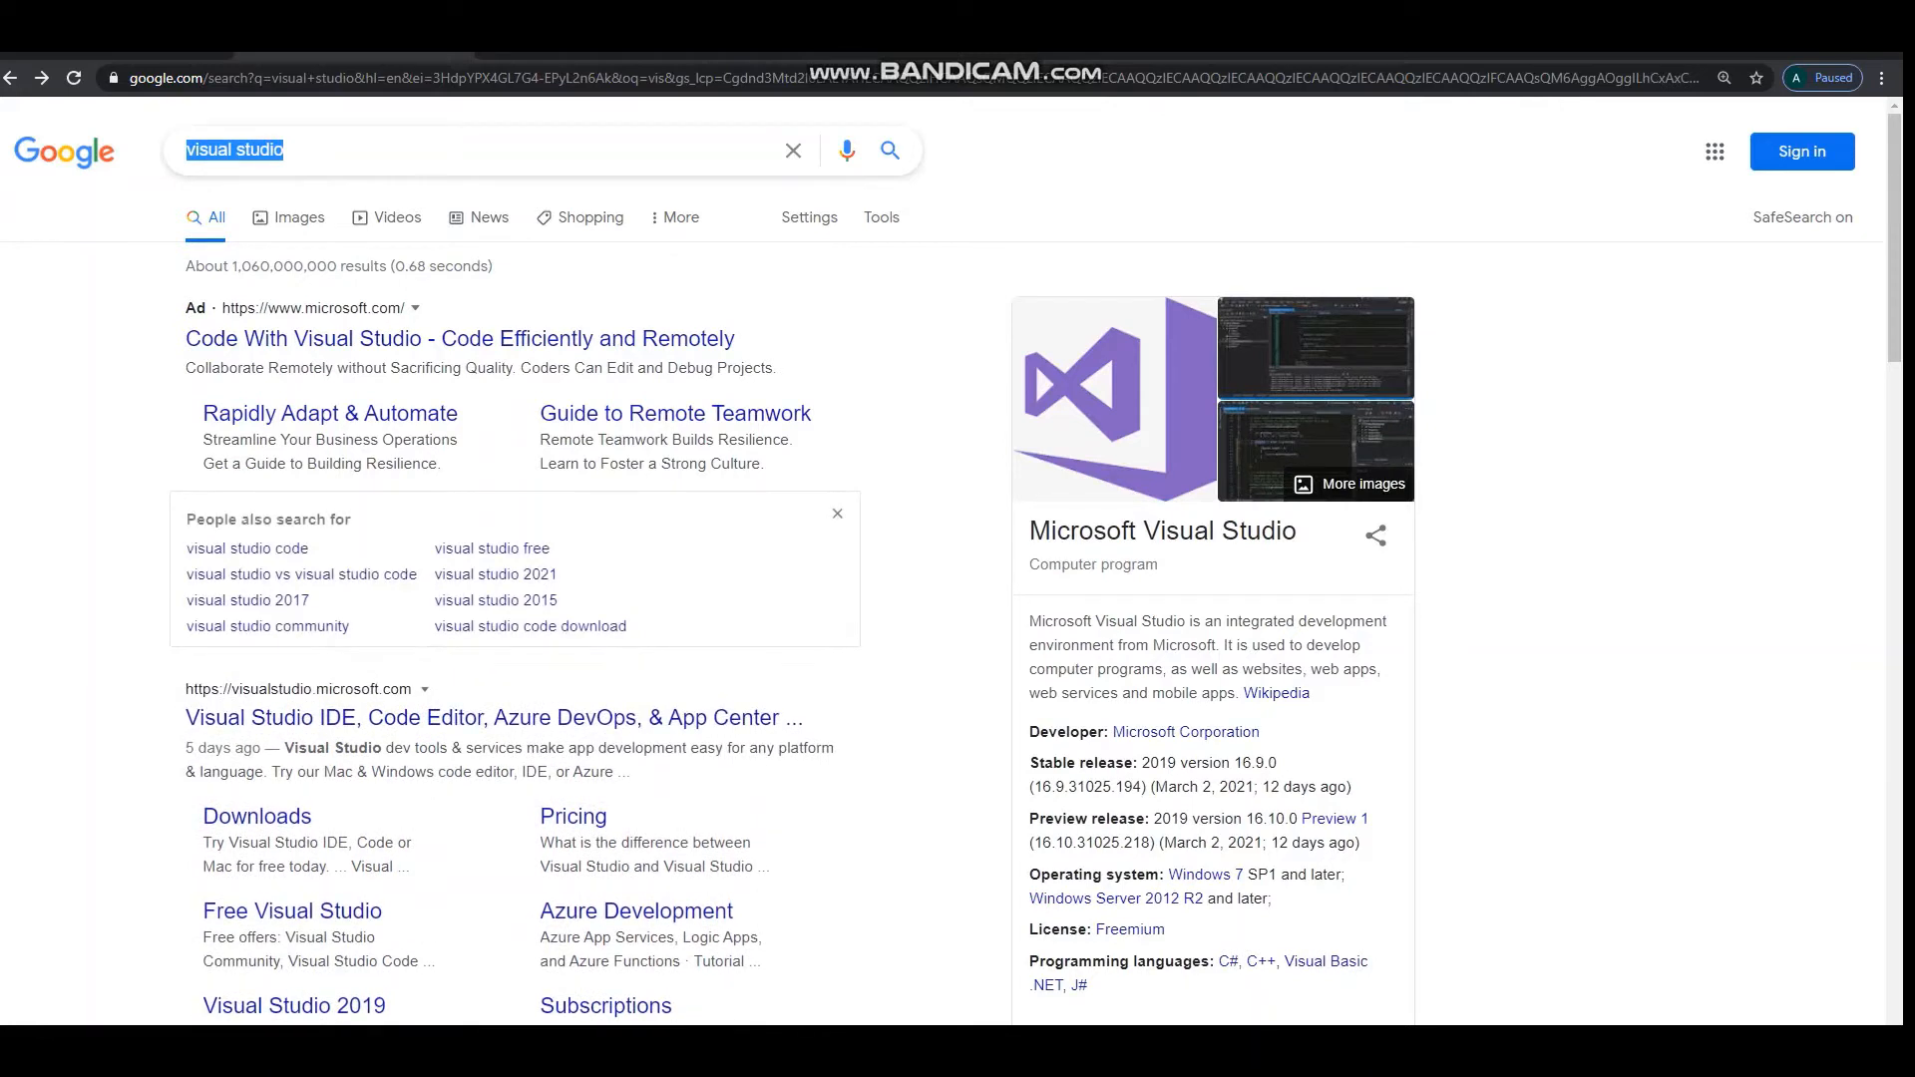
text(azurede)
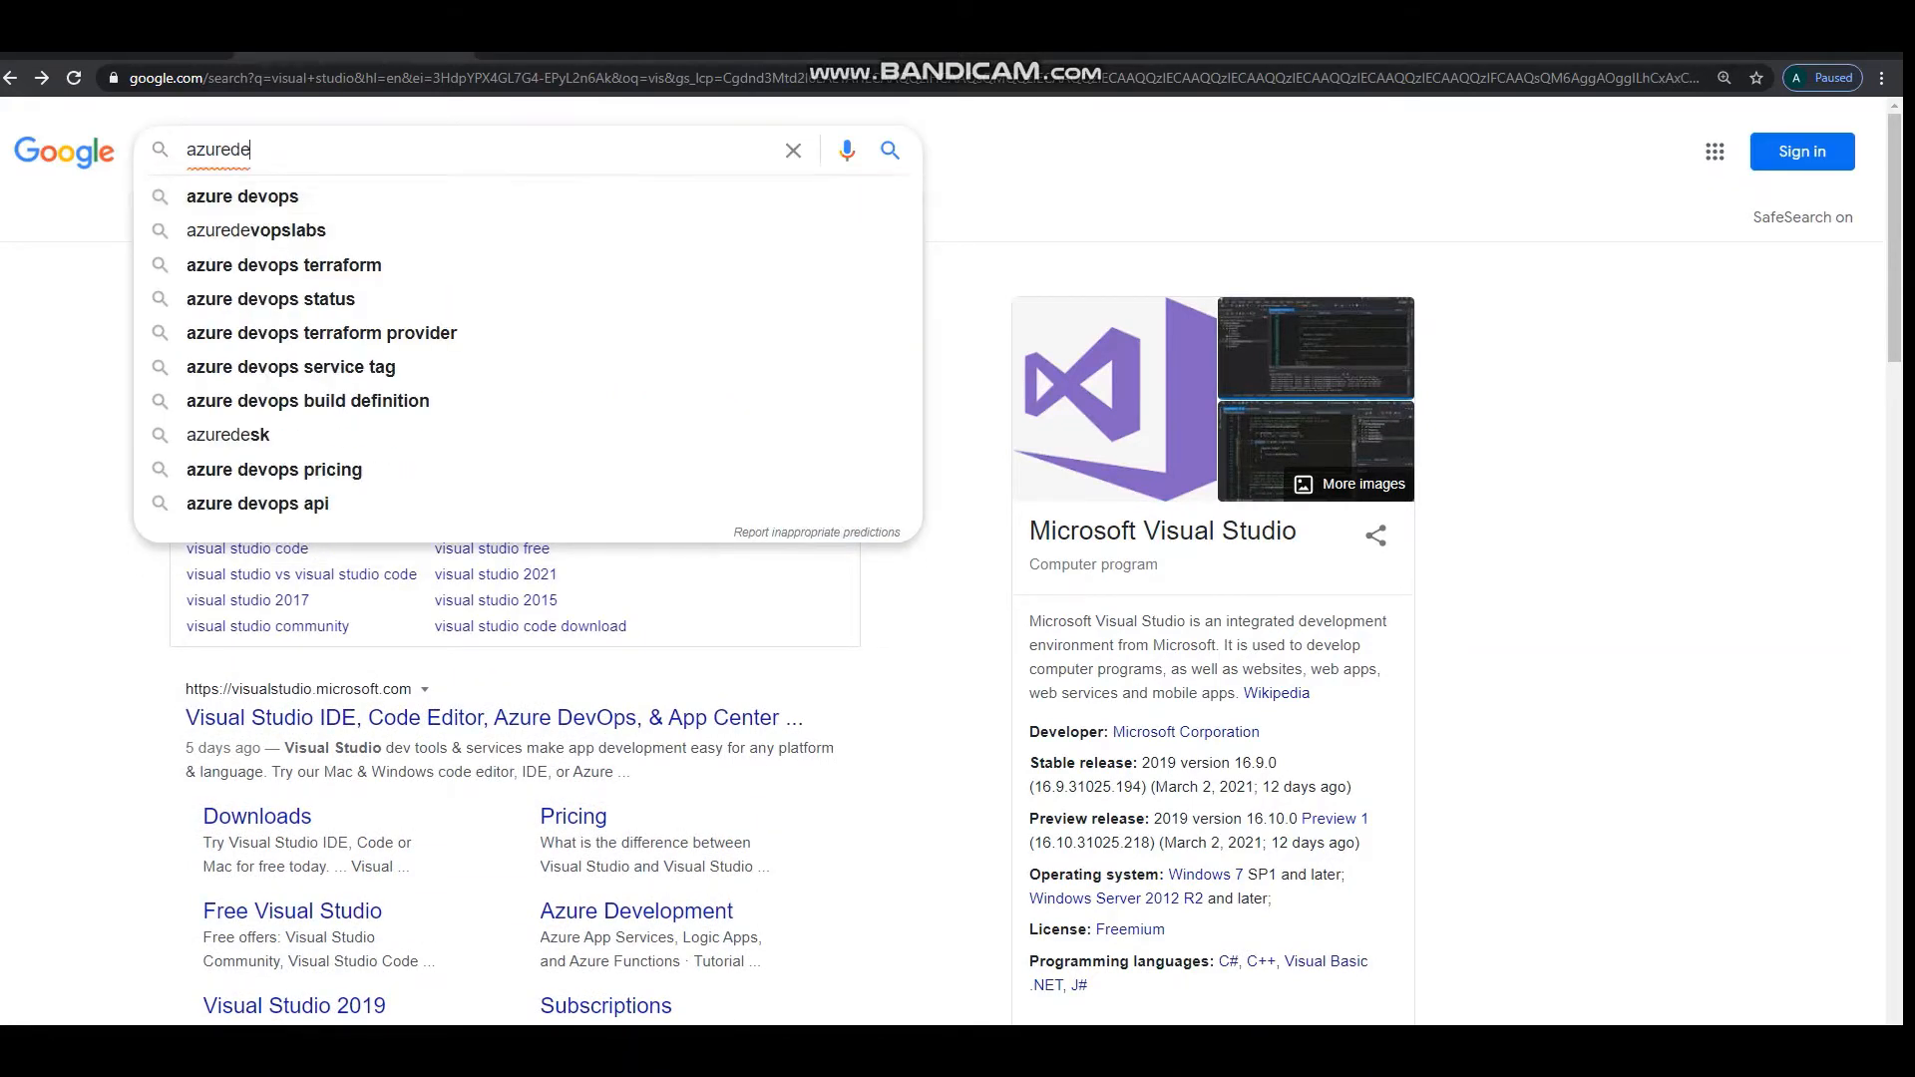
click(244, 198)
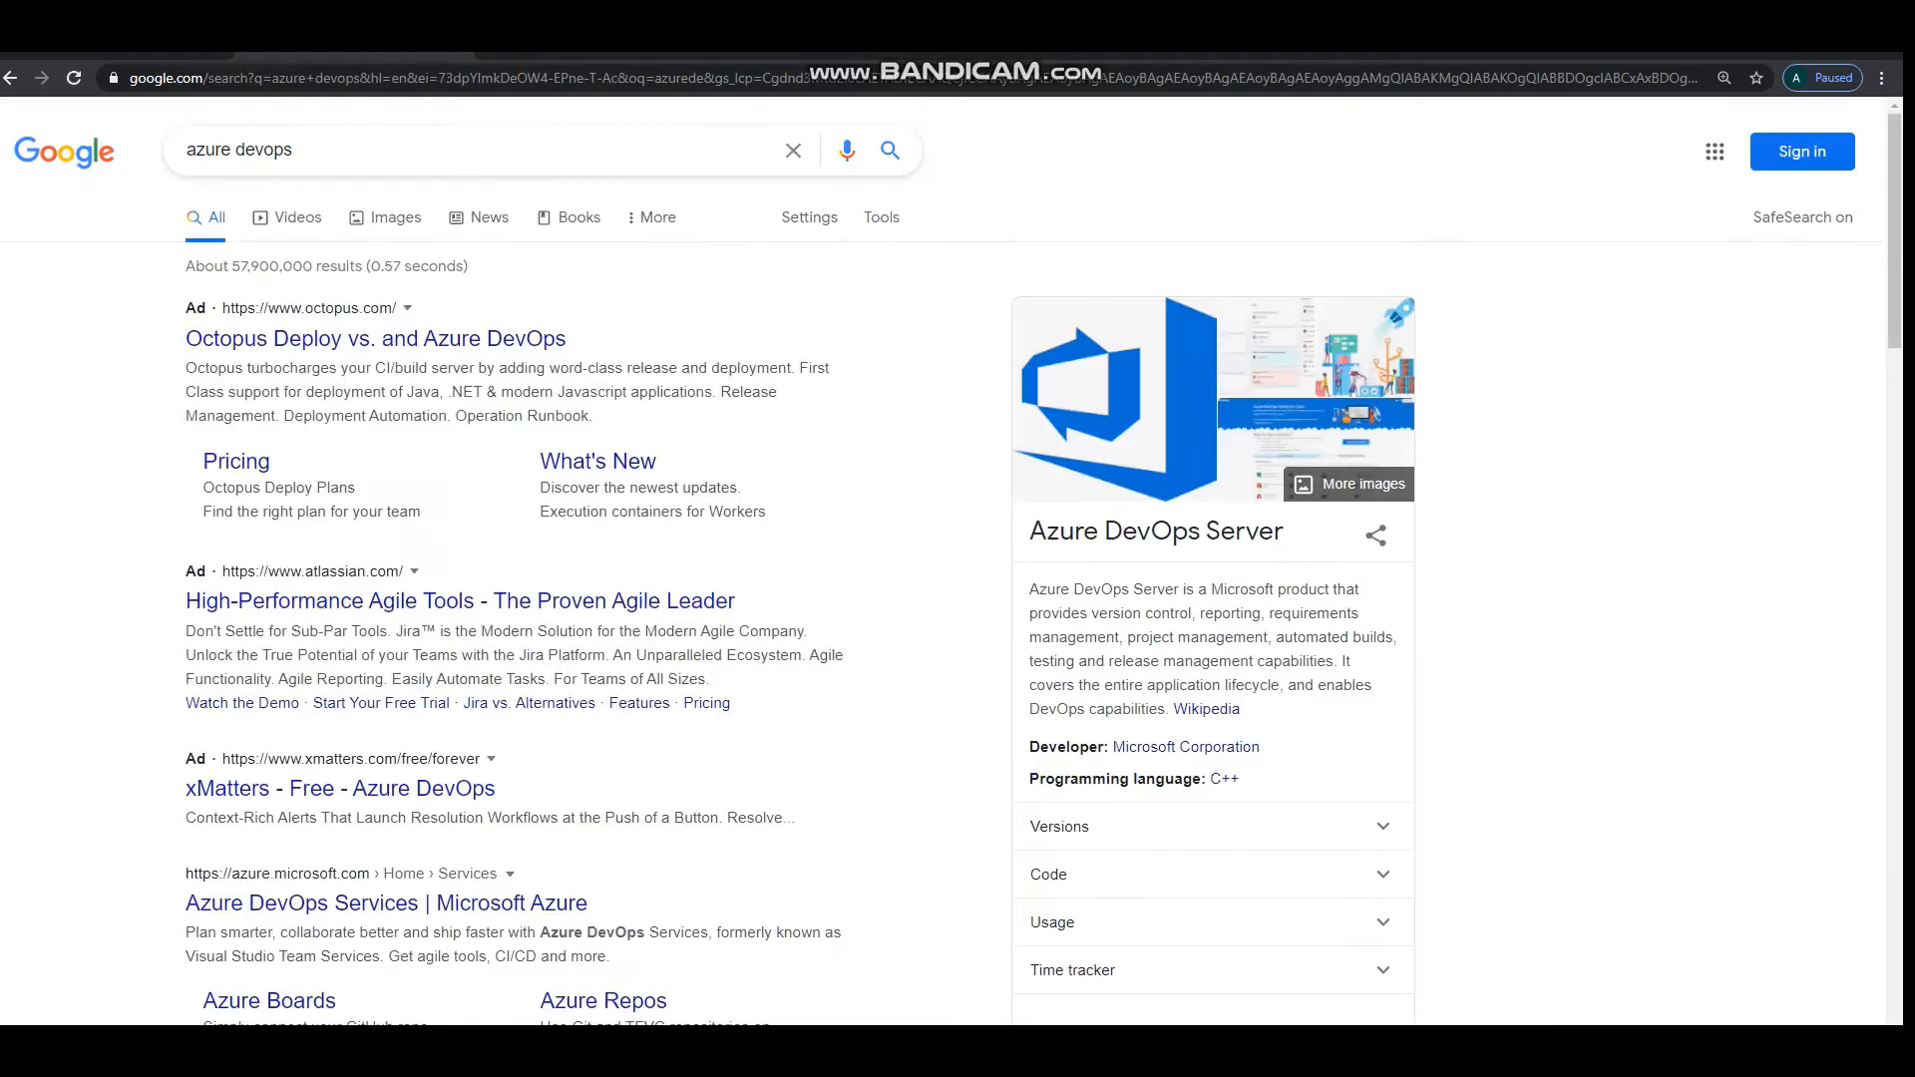
scroll(958, 558, down, 3)
scroll(957, 558, down, 2)
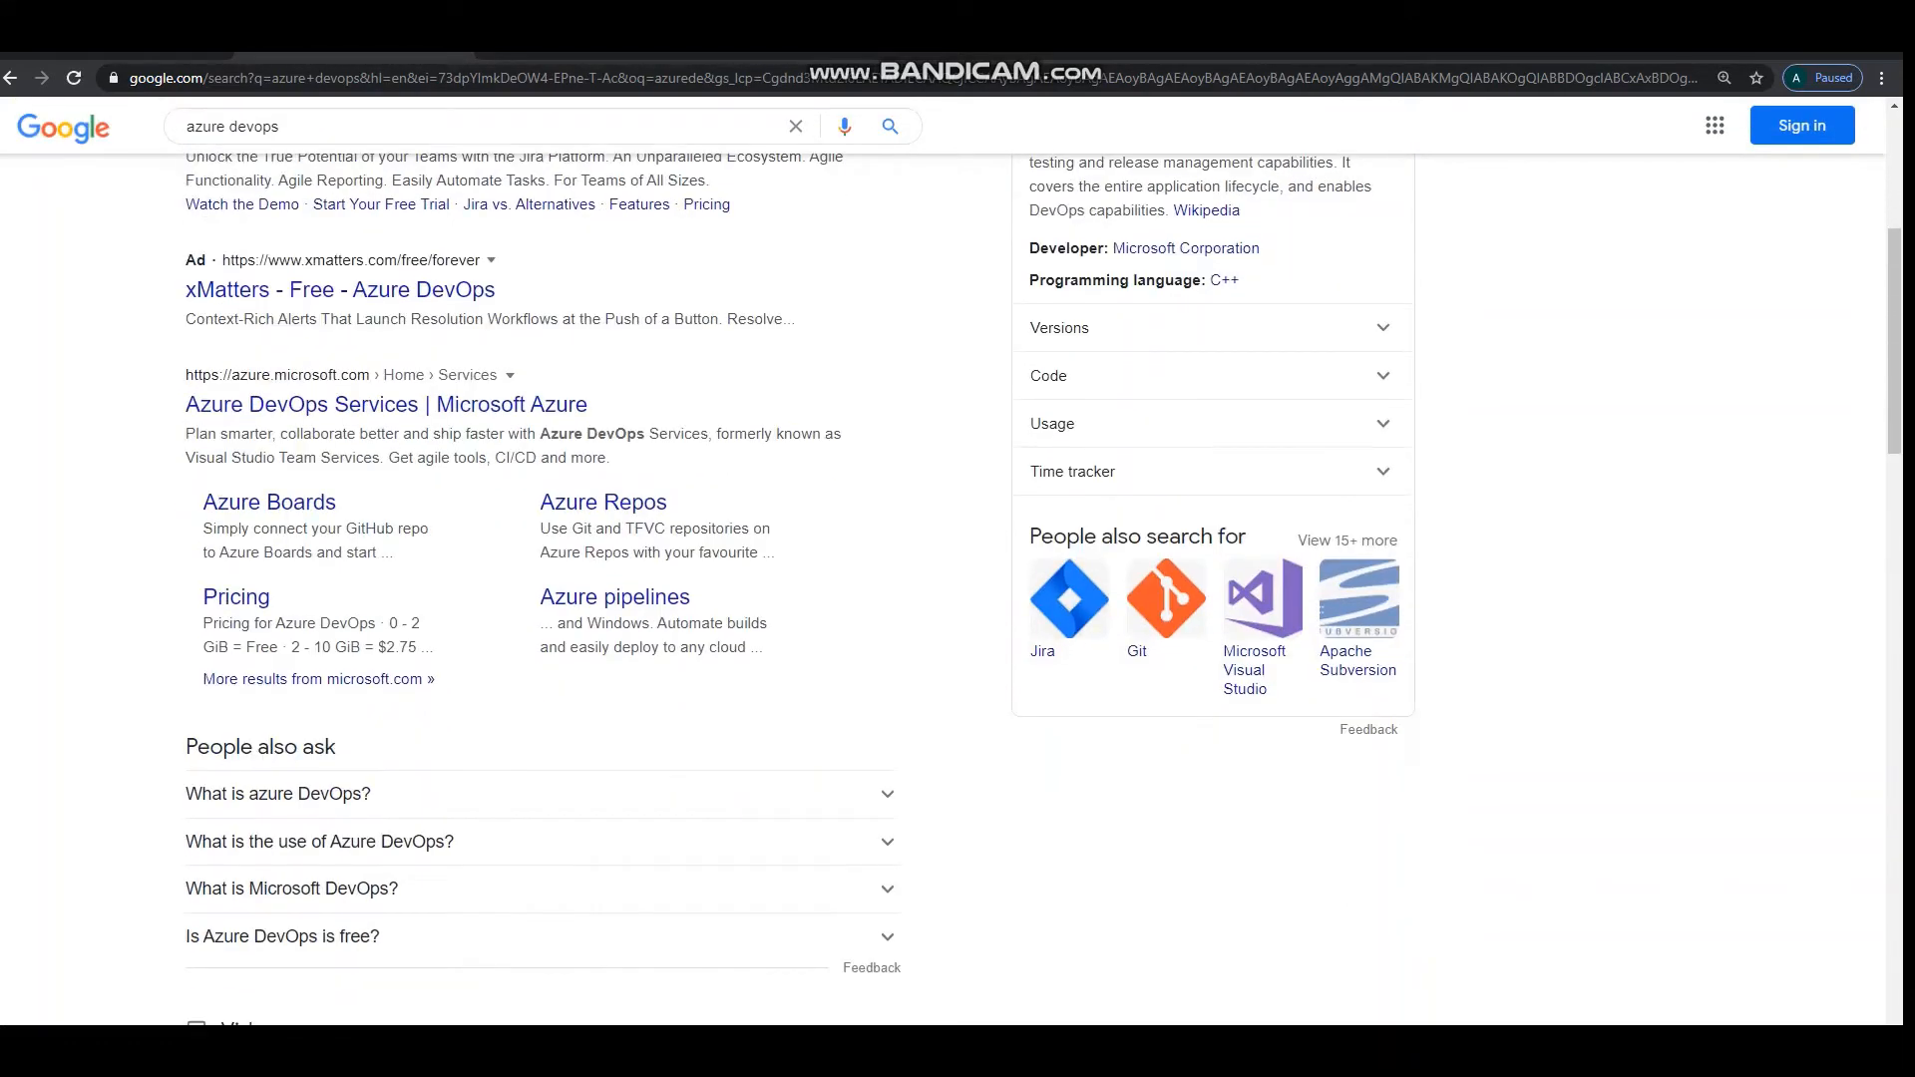
click(387, 404)
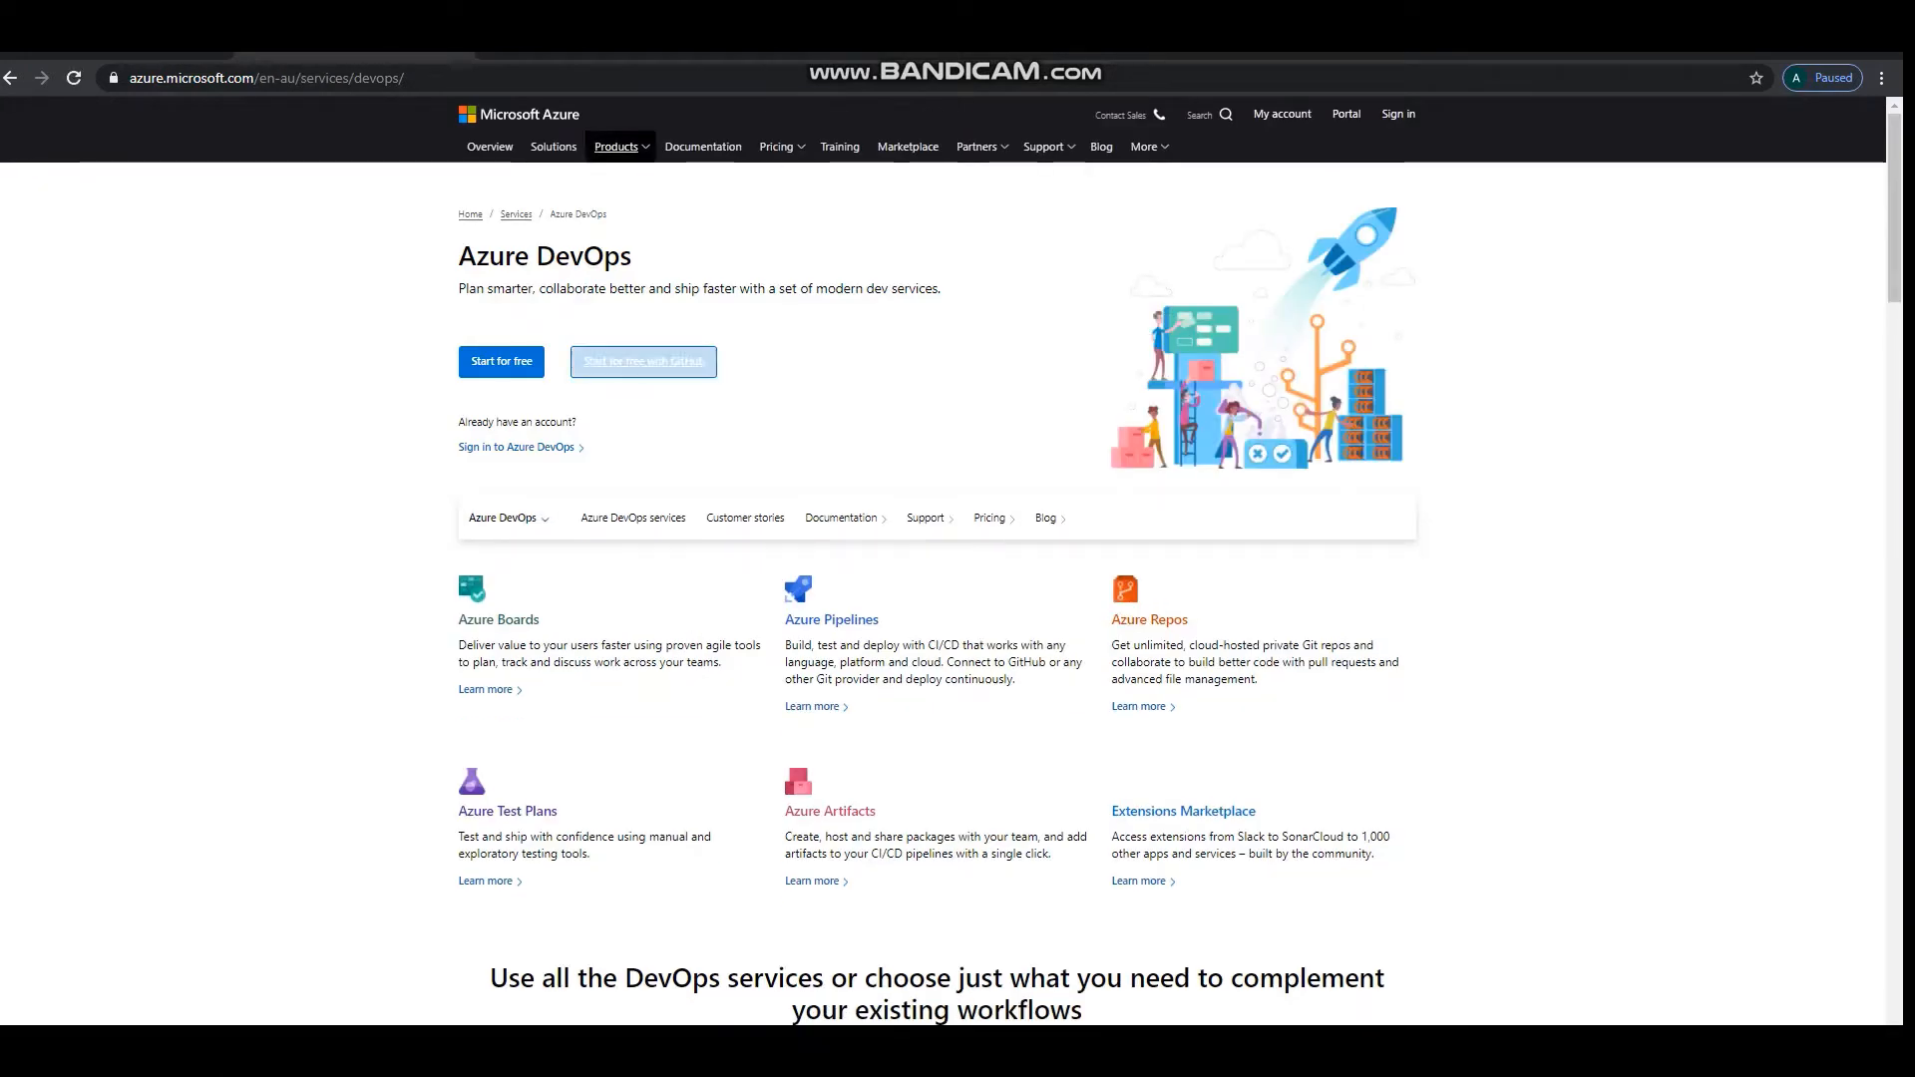
click(1399, 114)
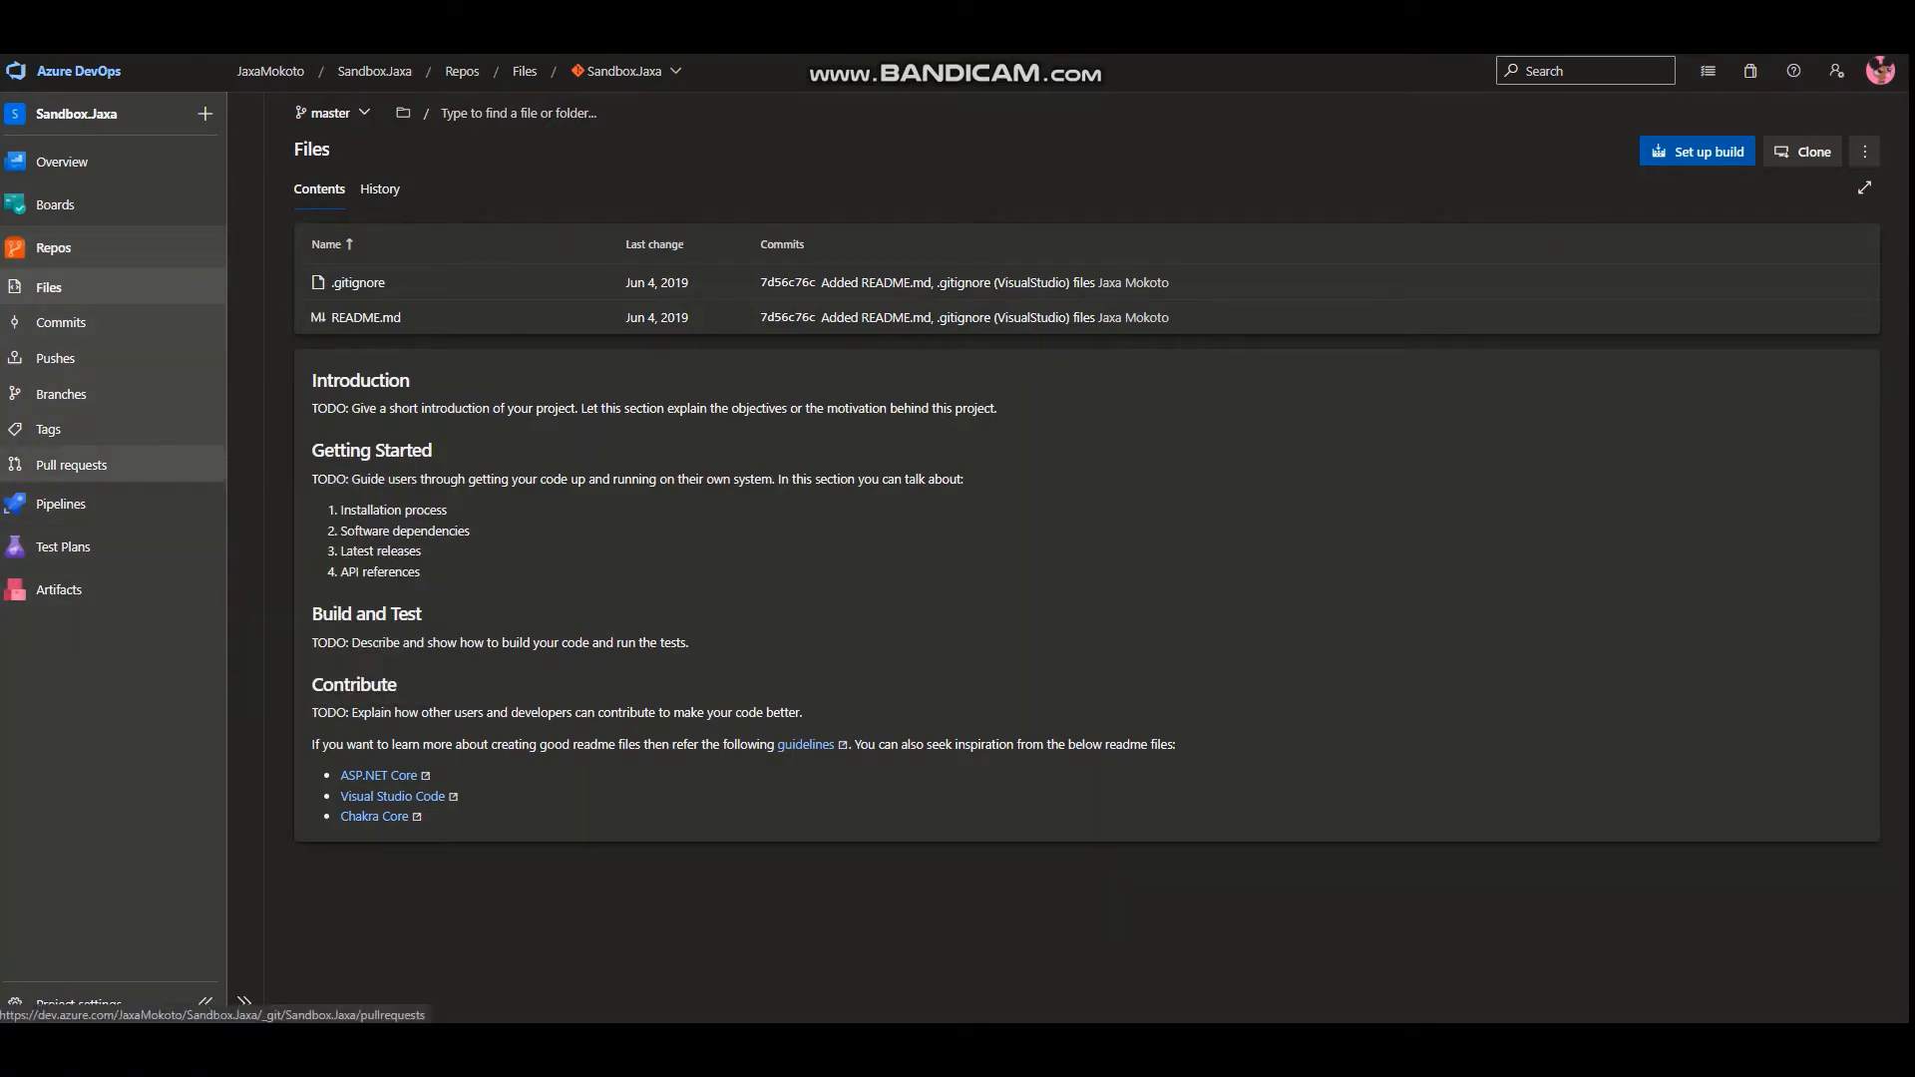
Examine the Sandbox.Jaxa project's pull requests, files, branches filtered to Mine, and recently run pipelines.
click(73, 464)
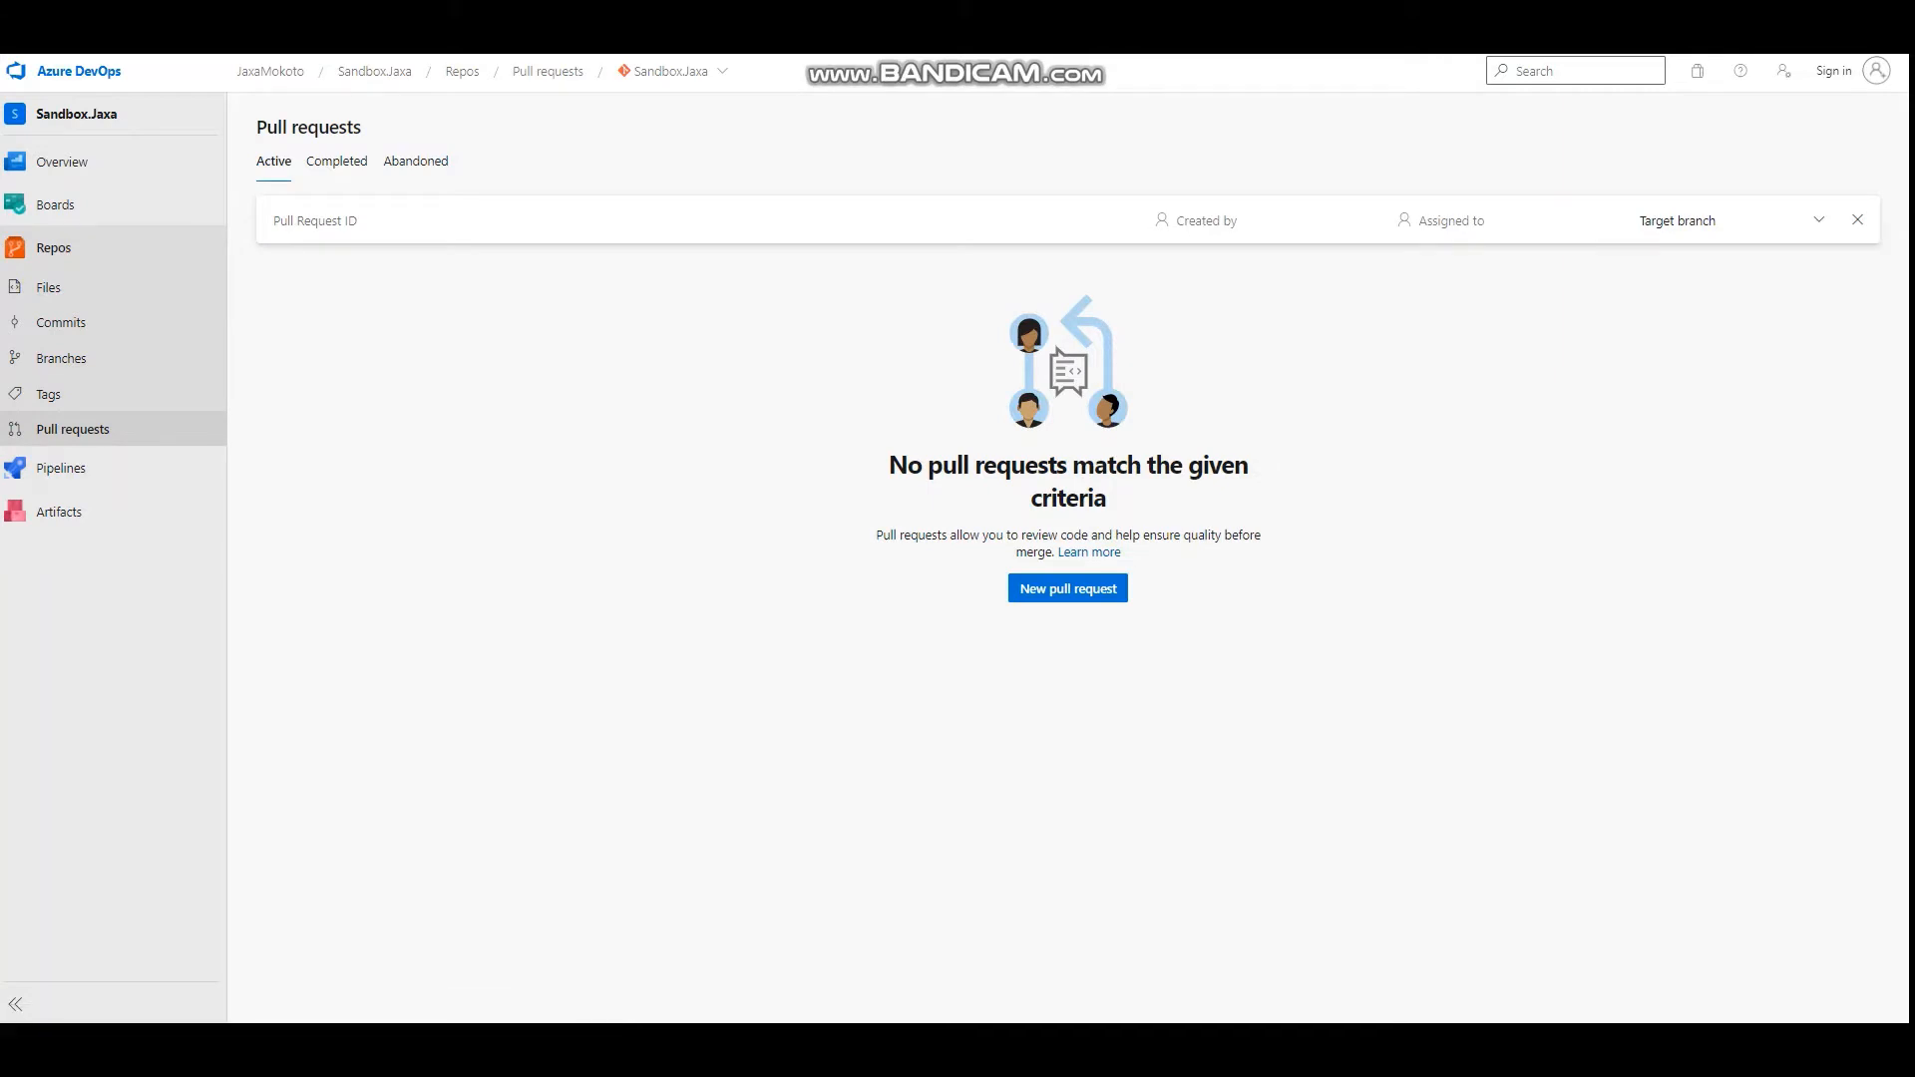
click(49, 288)
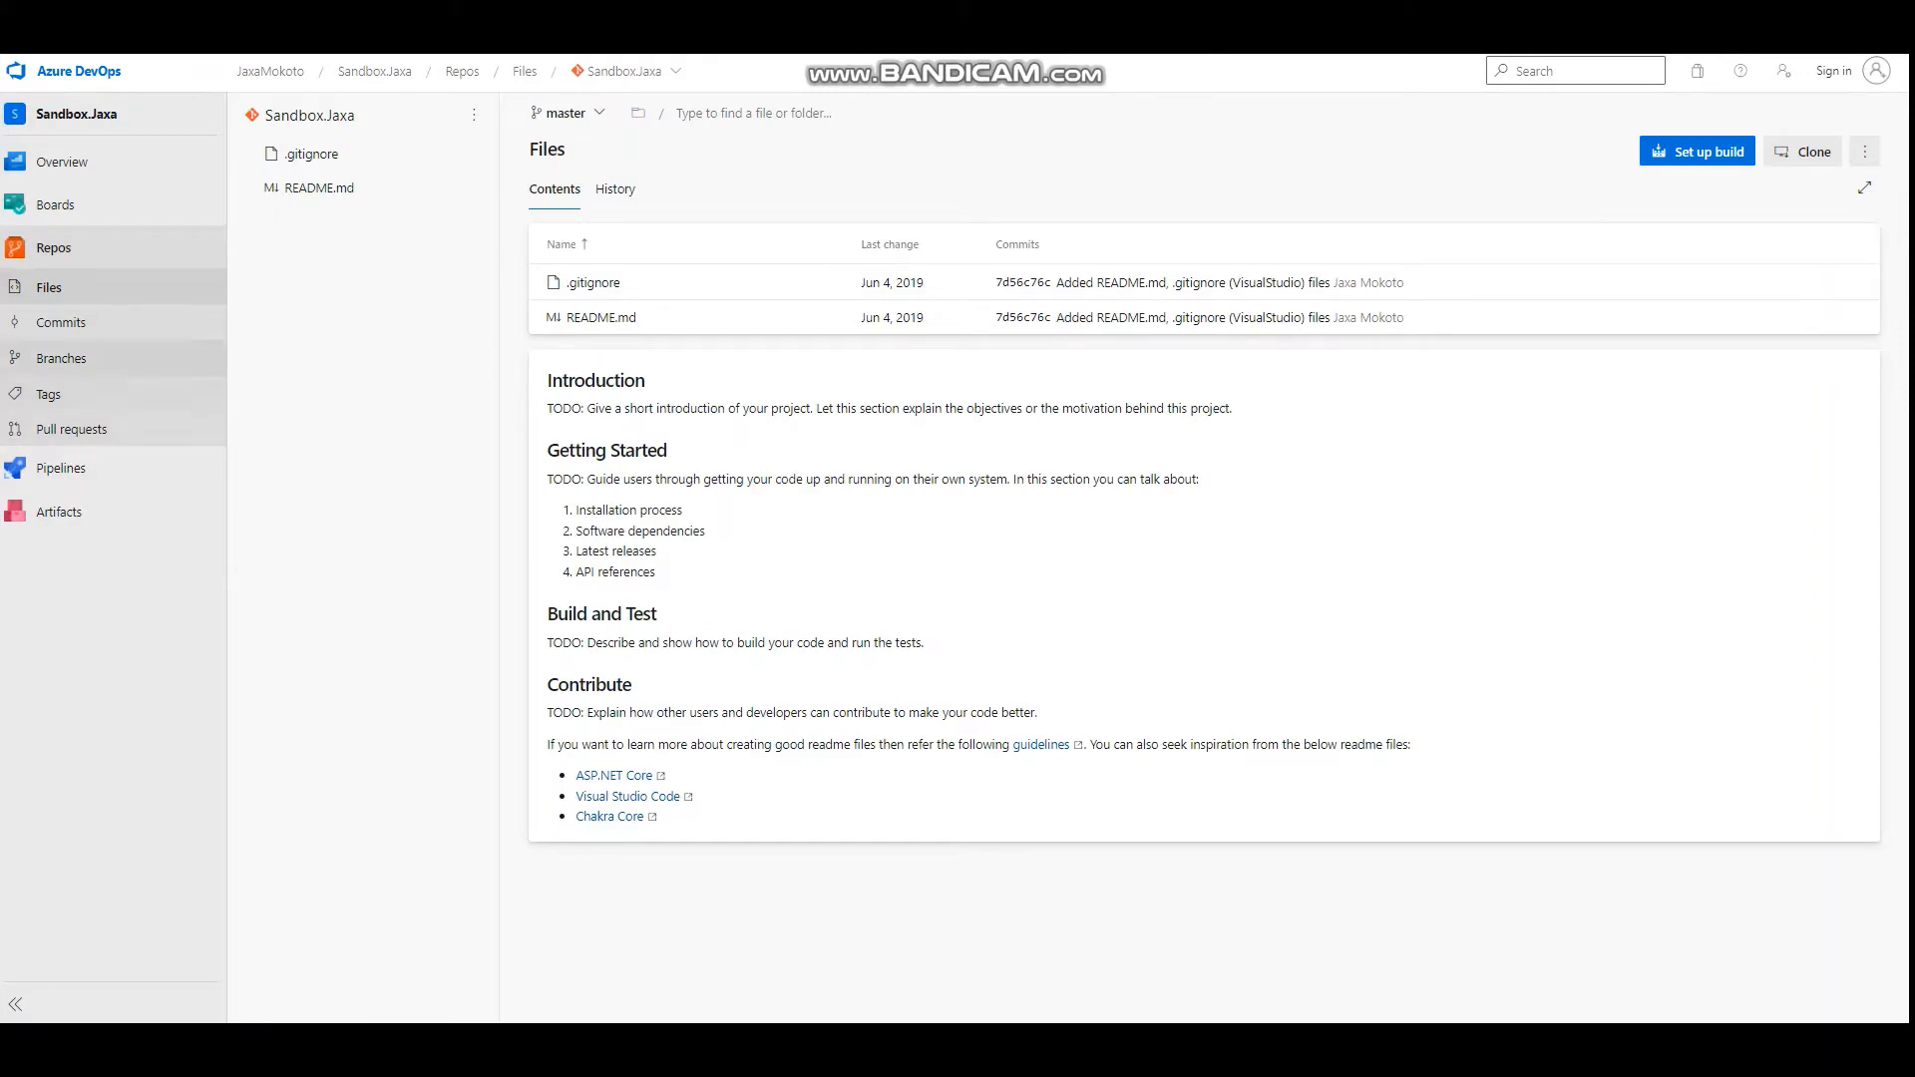
click(61, 358)
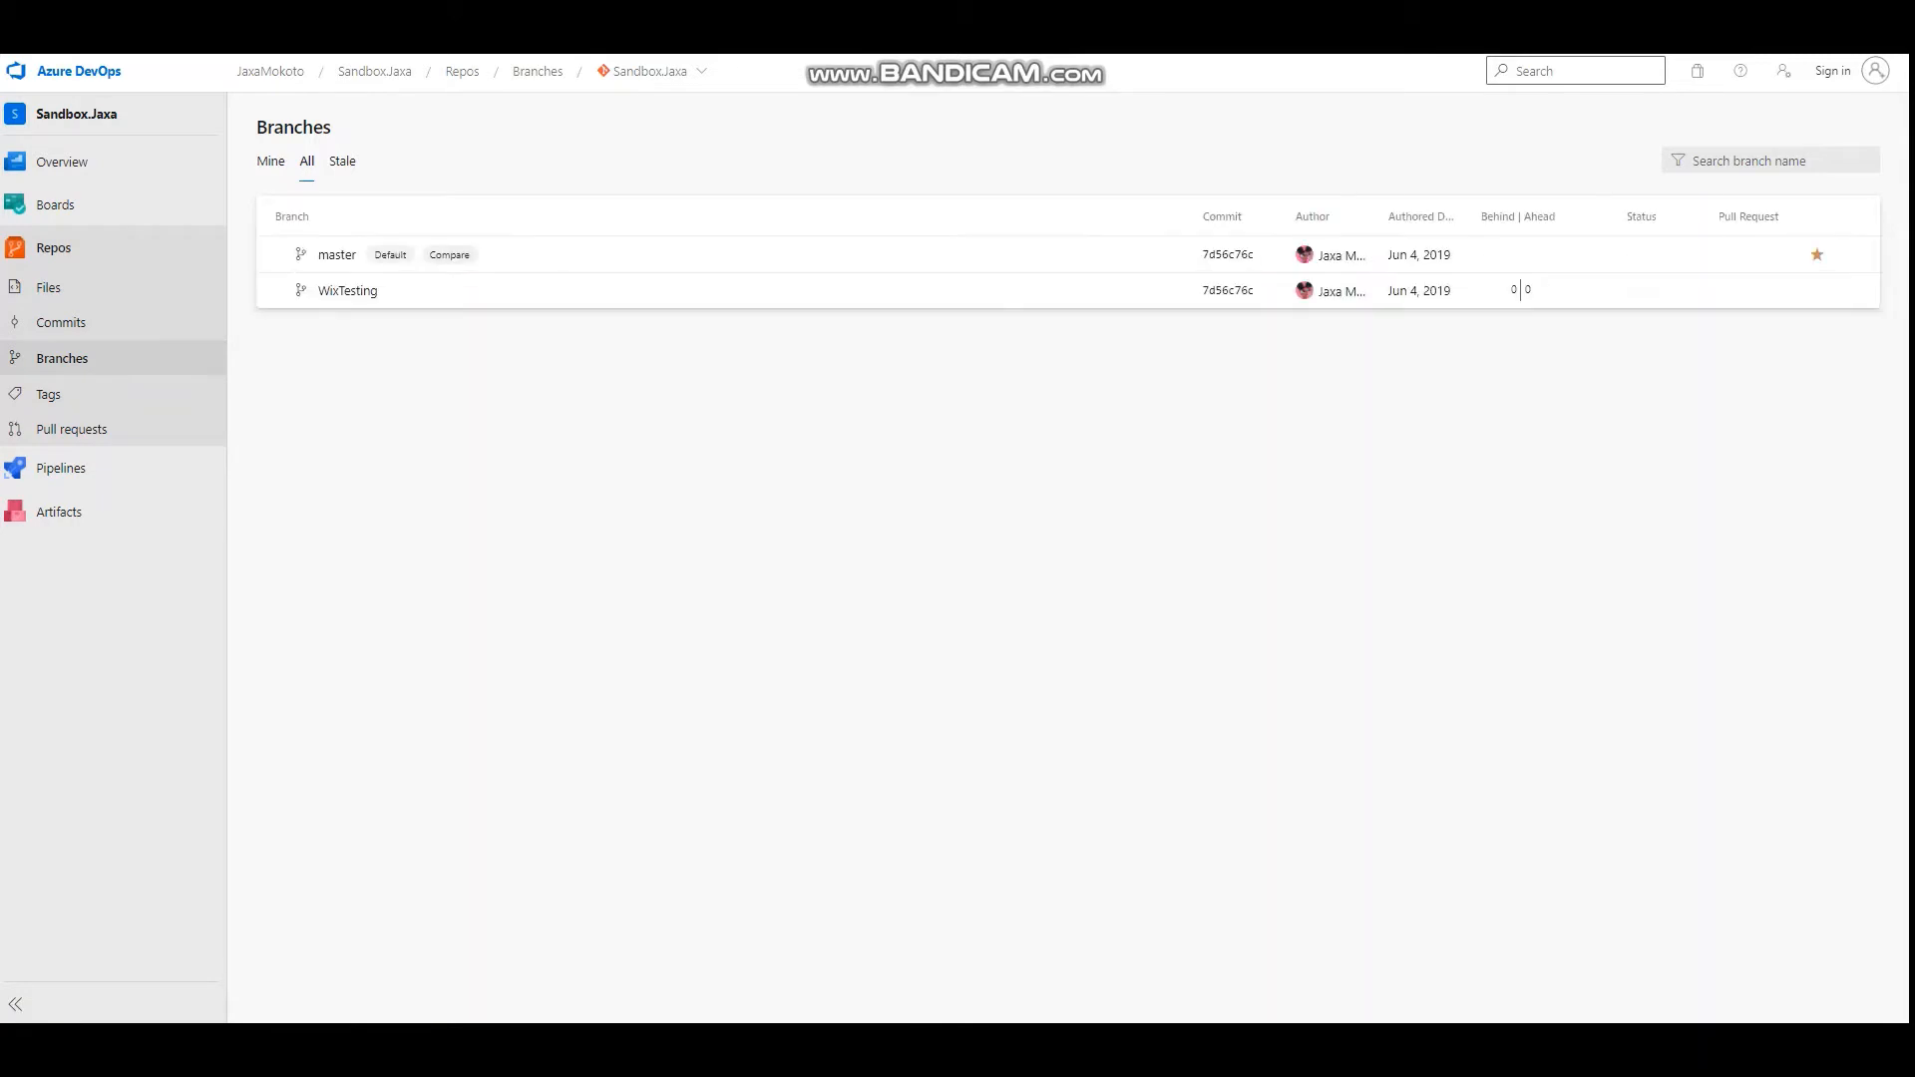
click(270, 161)
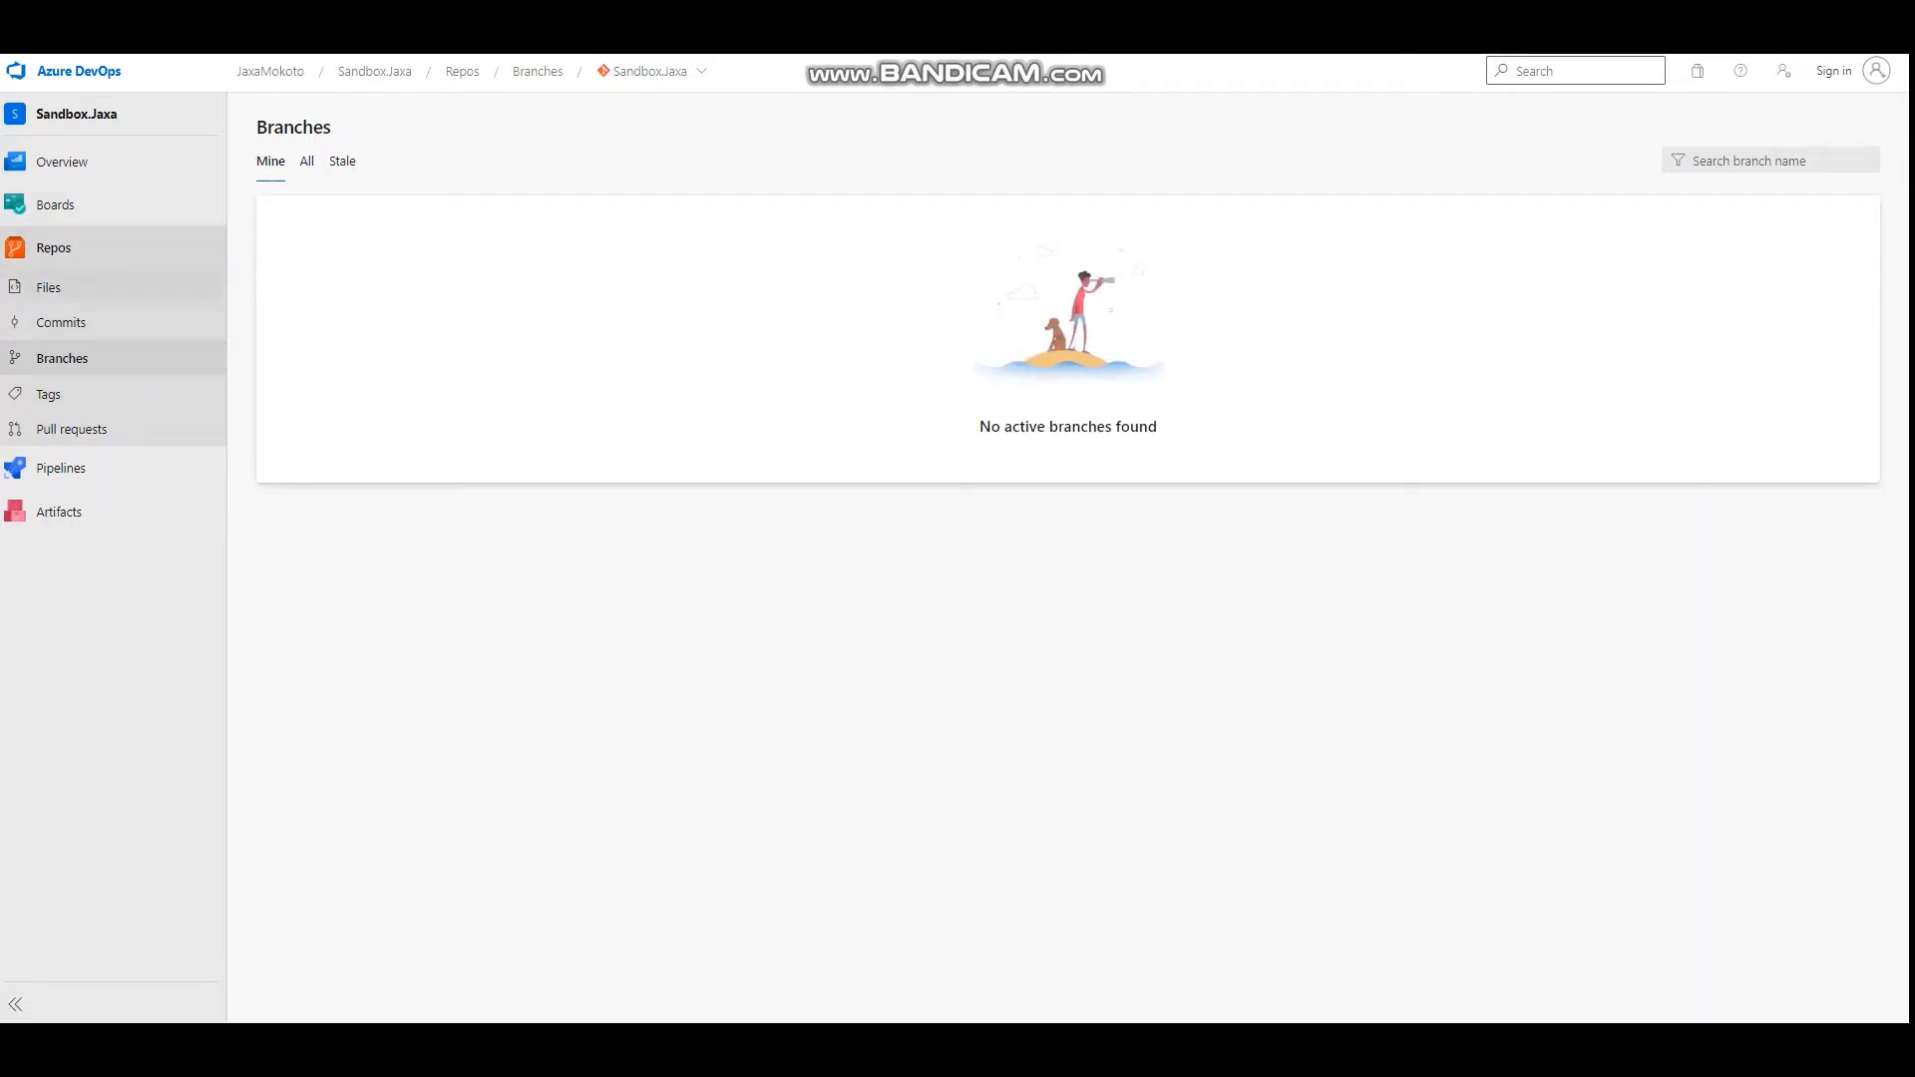
click(61, 468)
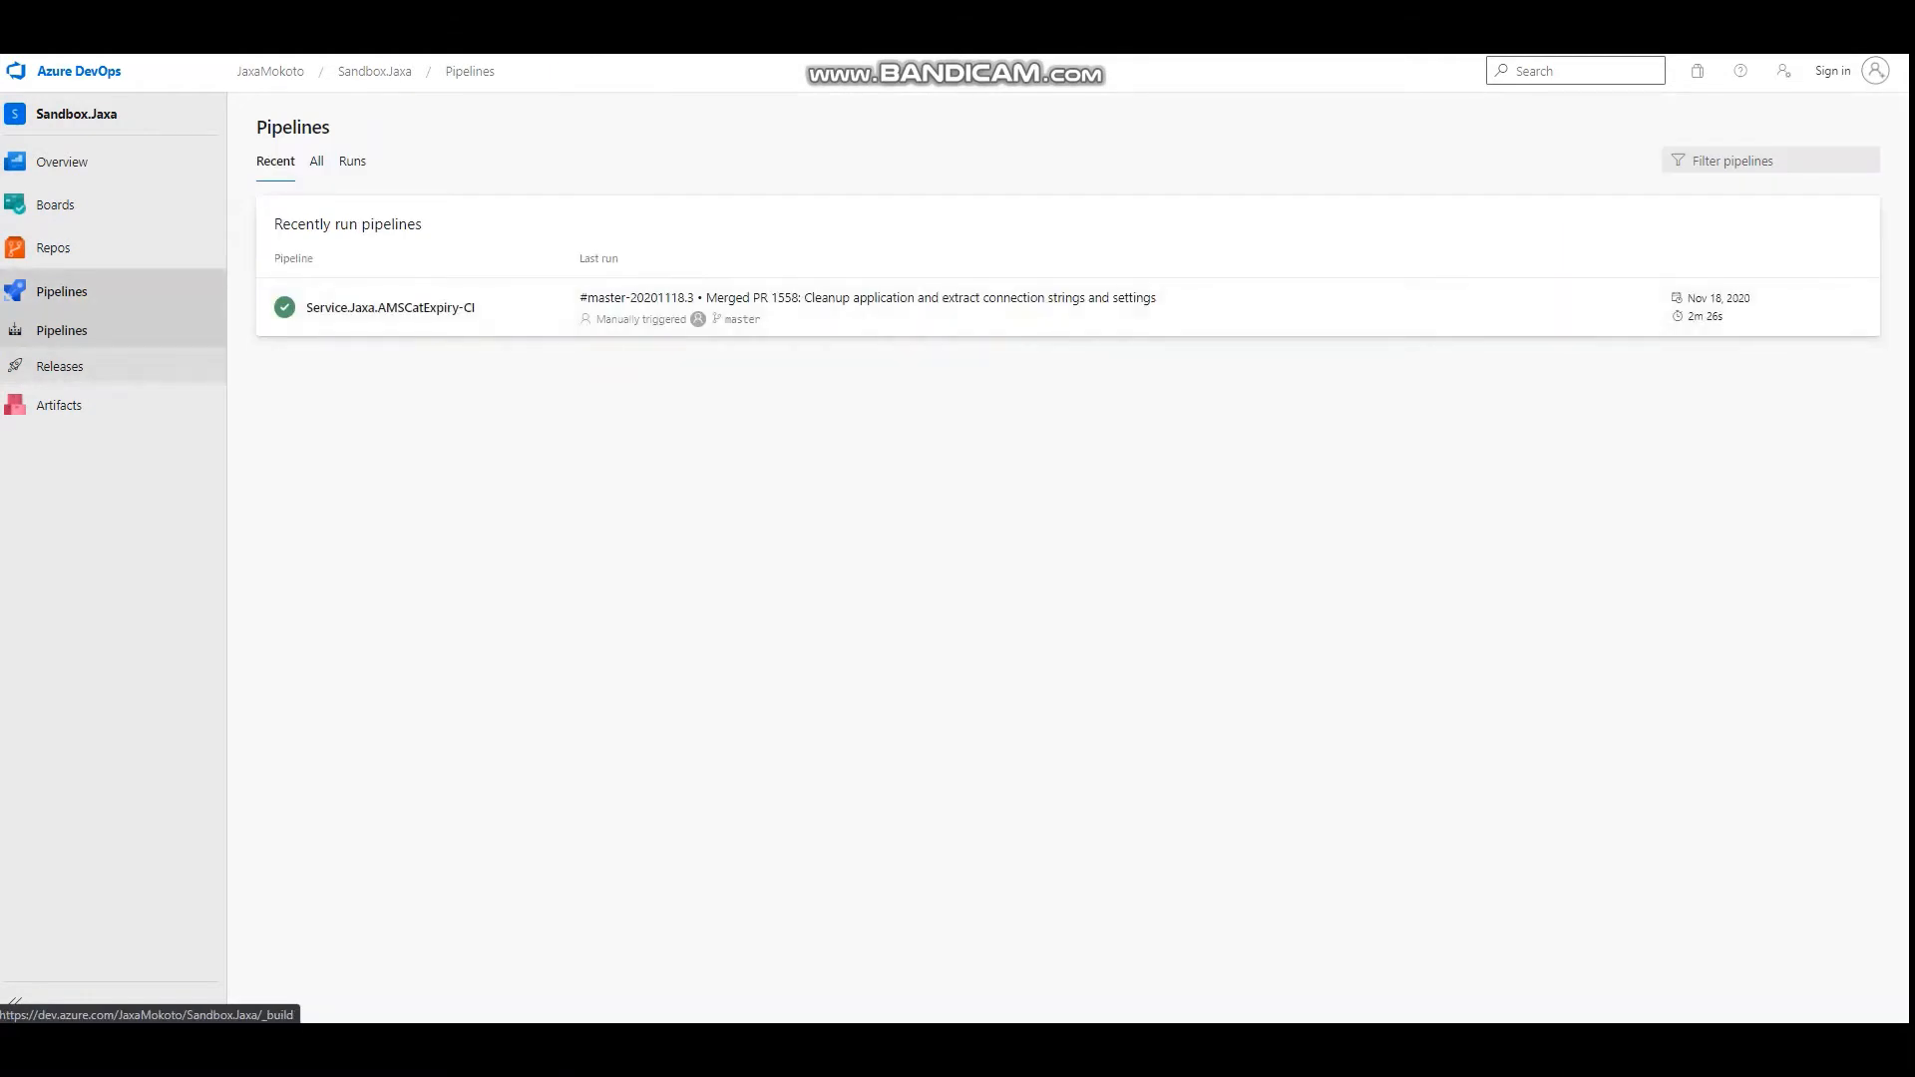
Return to the Sandbox.Jaxa repository's files and check which branches can be selected for them.
click(53, 247)
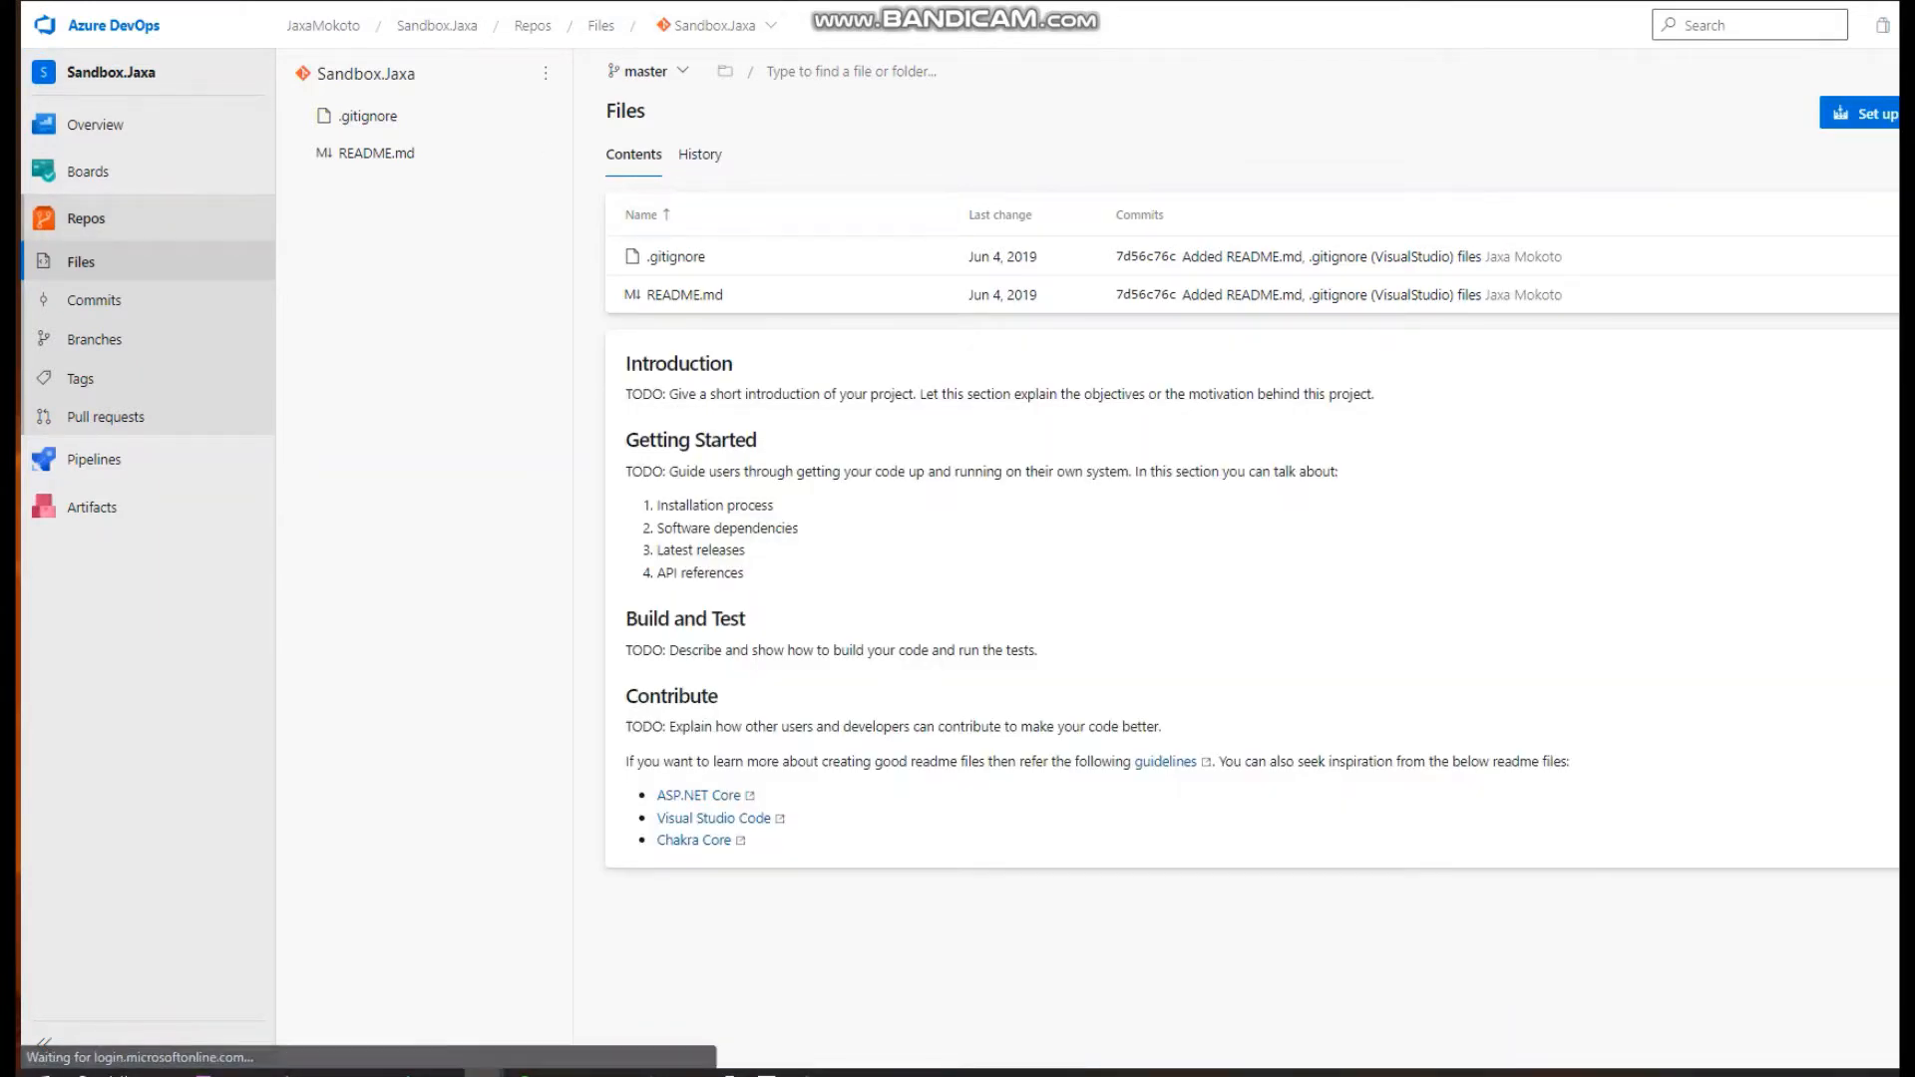
click(647, 71)
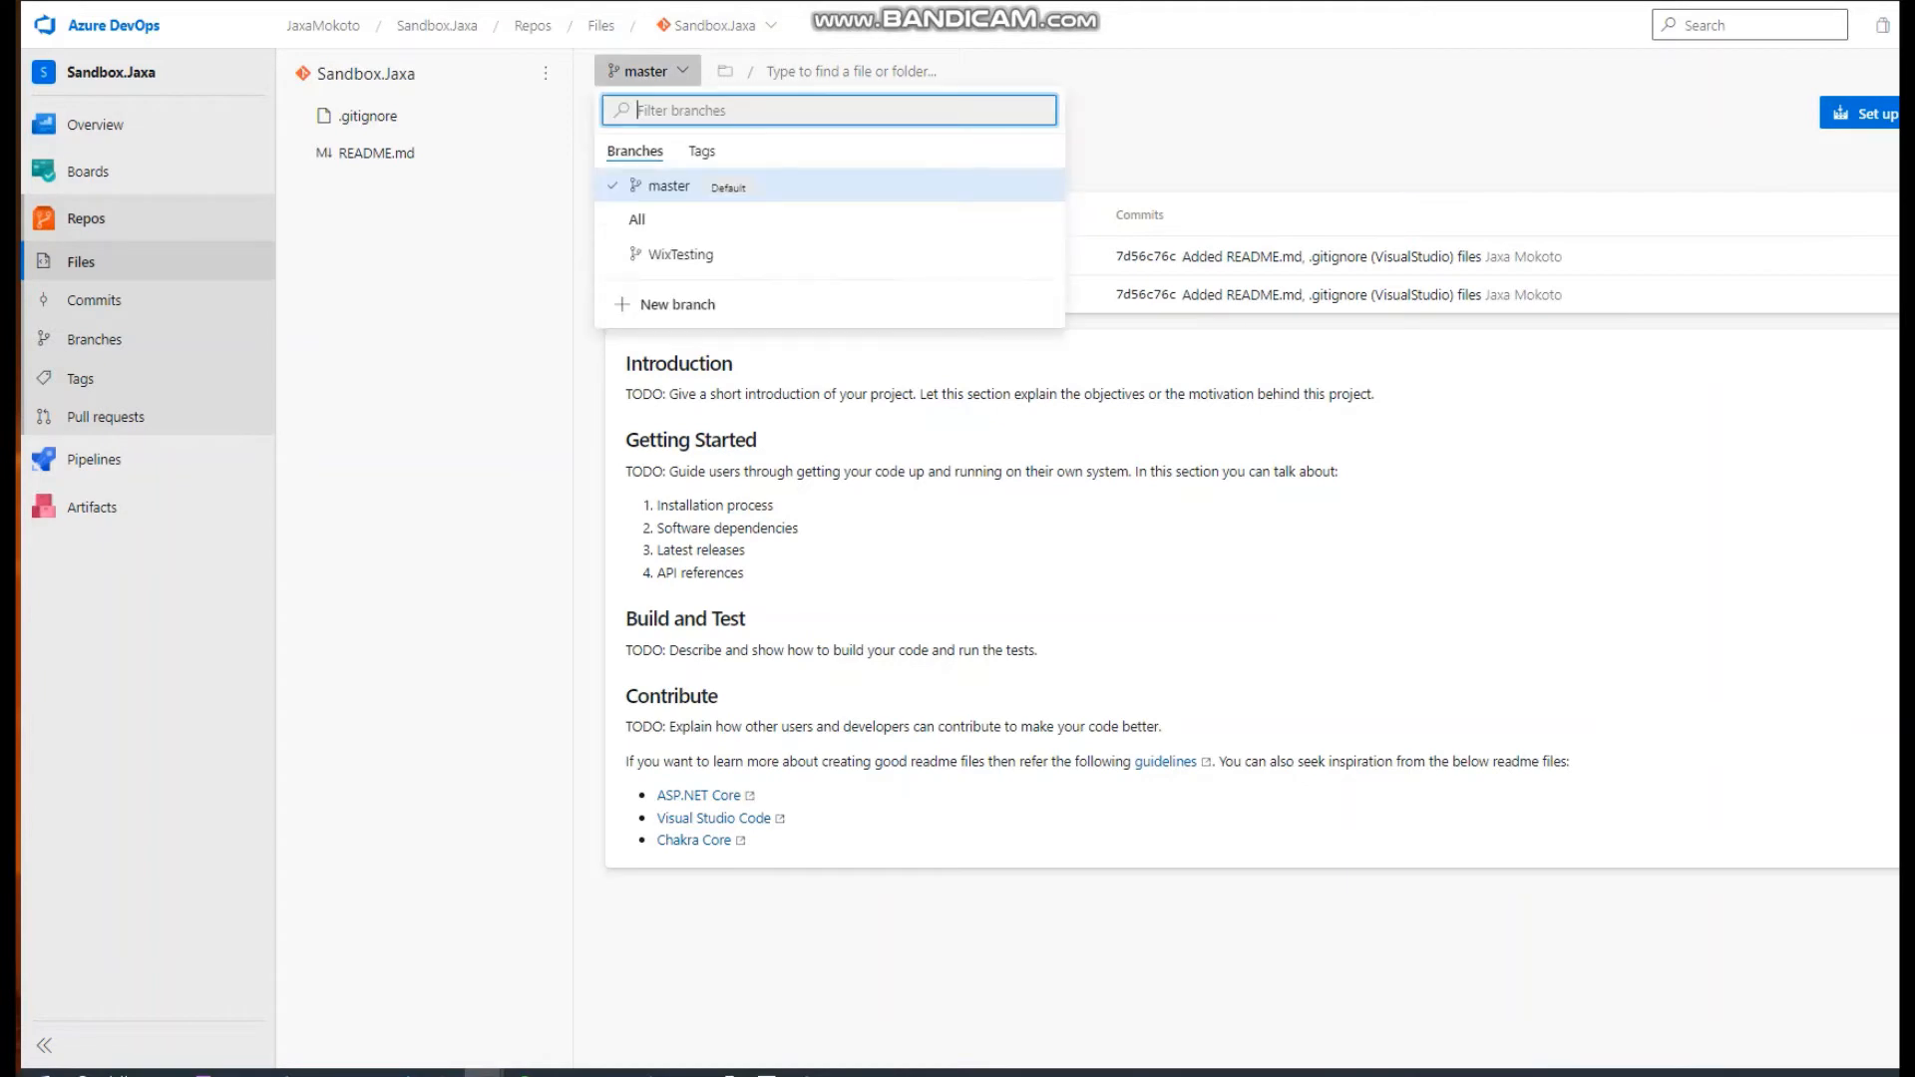
key(Escape)
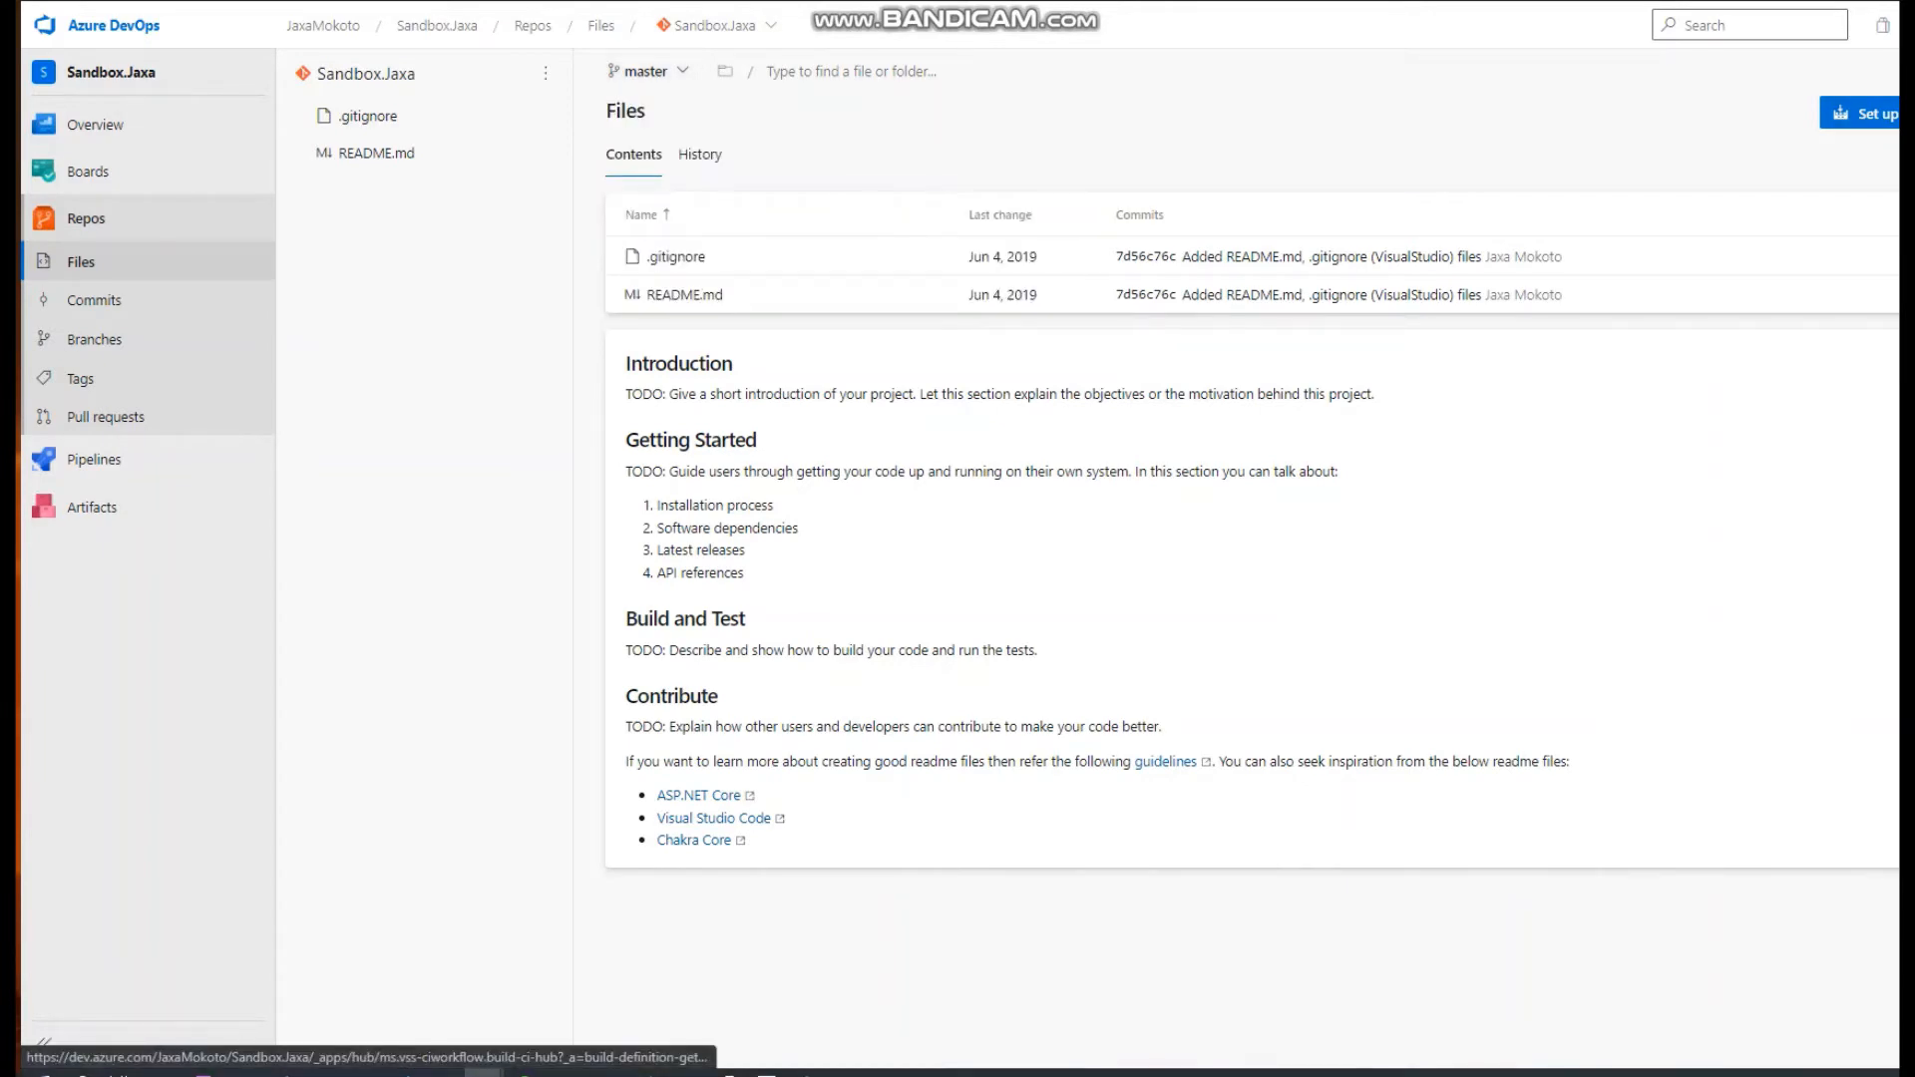
Copy the Sandbox.Jaxa repository's HTTPS clone URL and check which IDEs are offered for cloning.
drag(1897, 120, 1914, 120)
click(1881, 108)
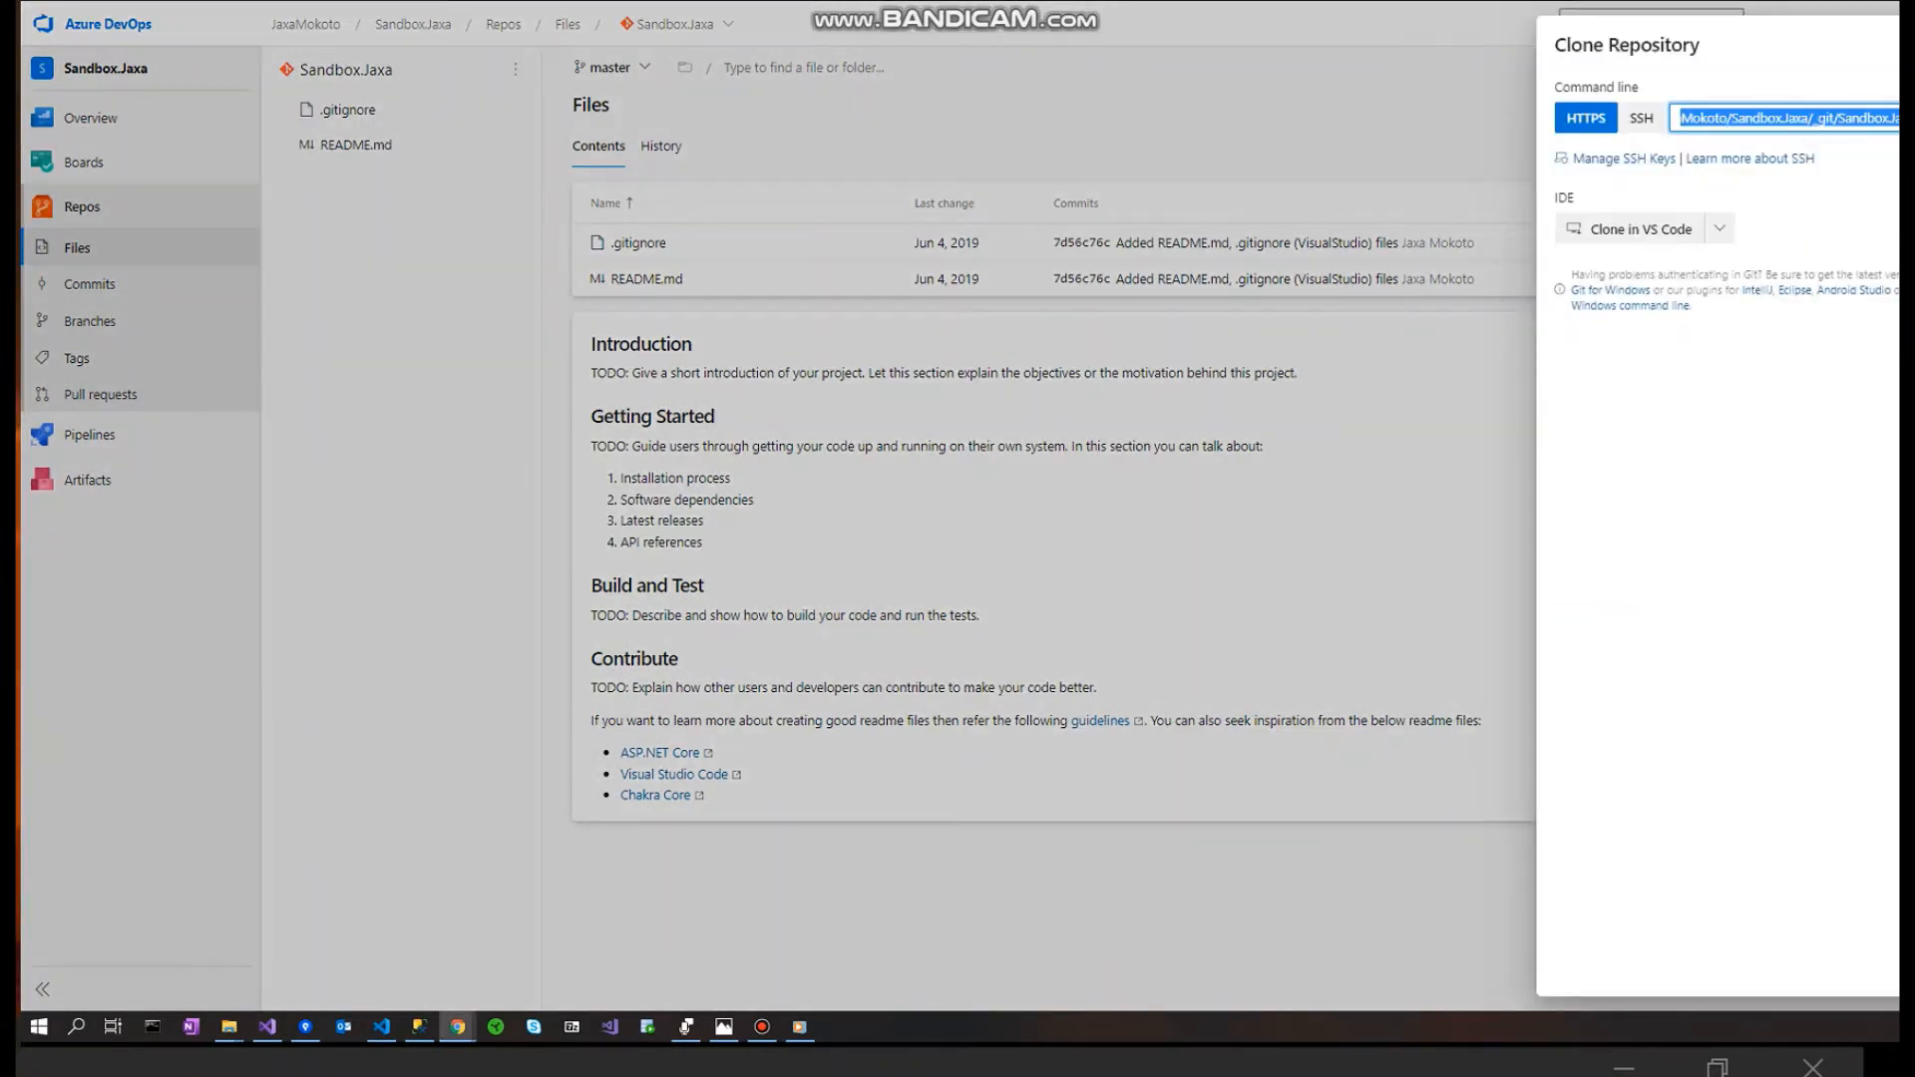
click(1905, 118)
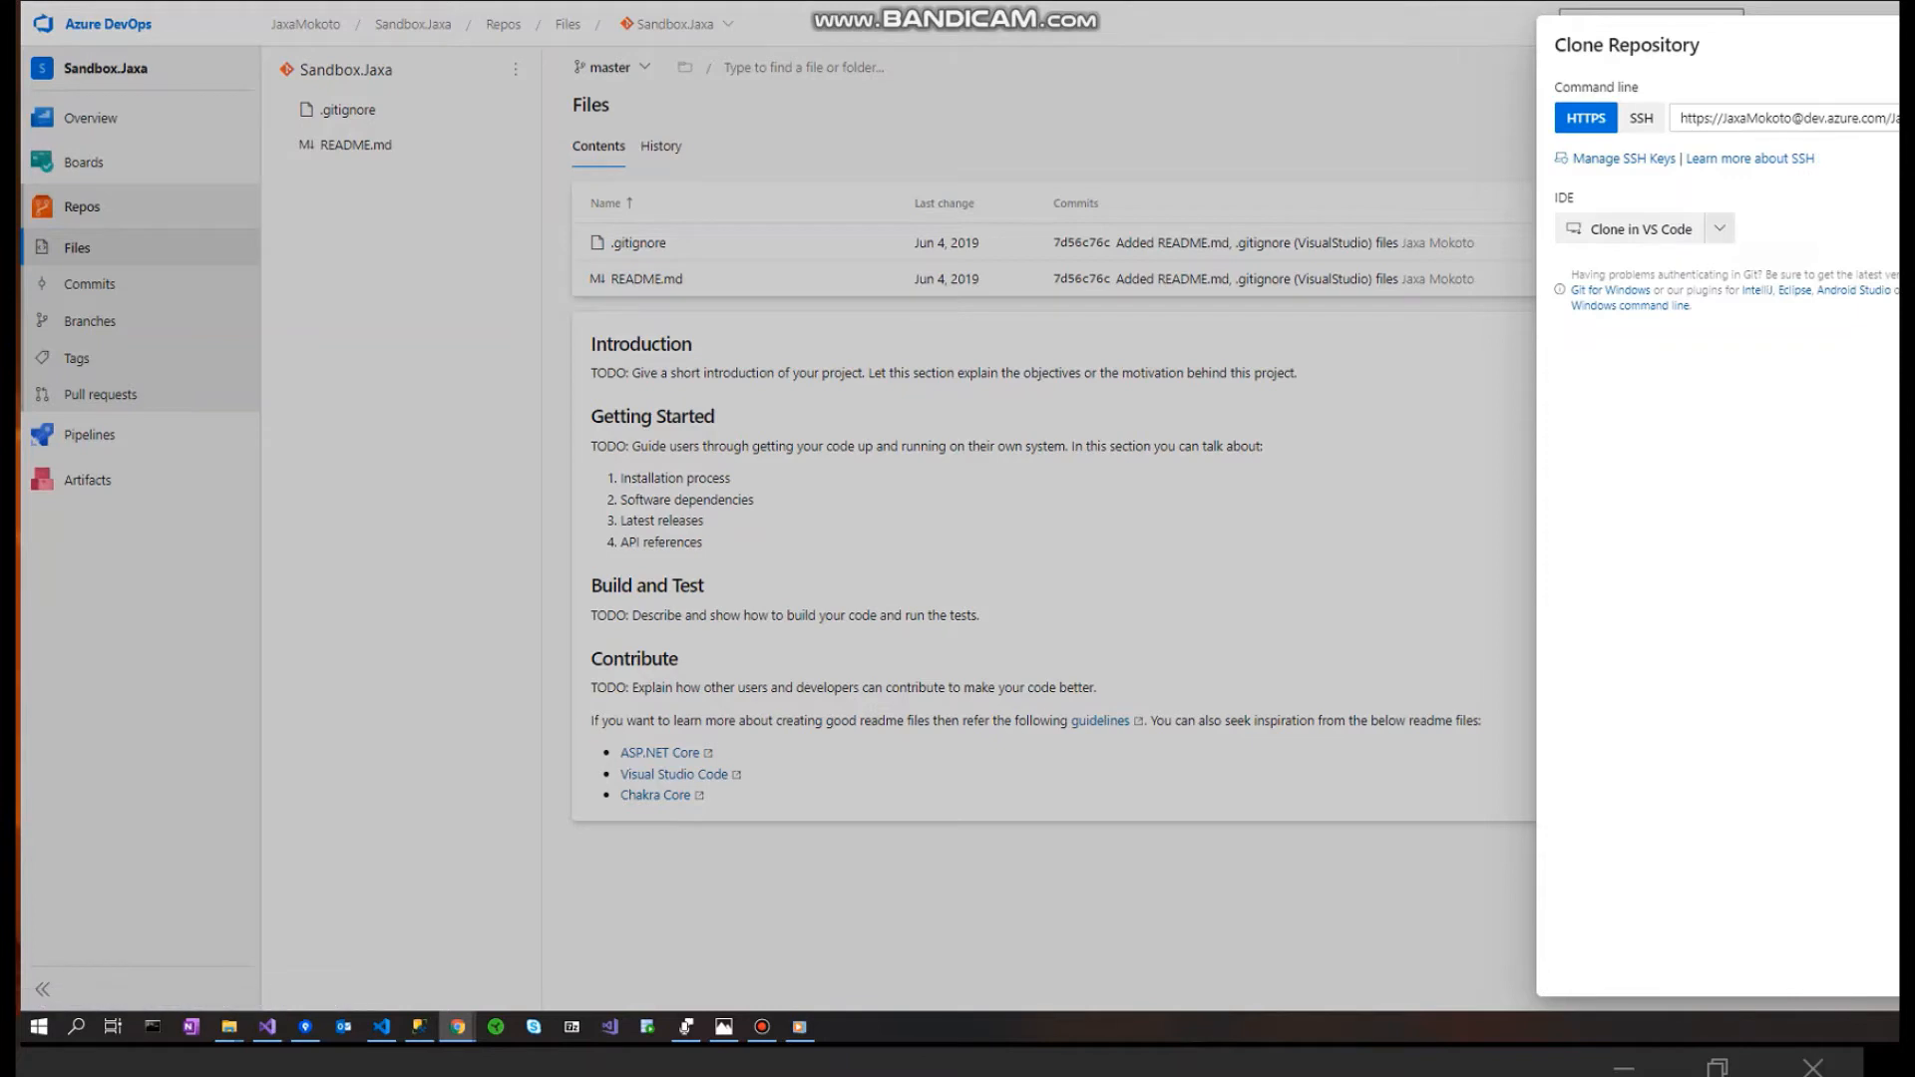
click(1718, 228)
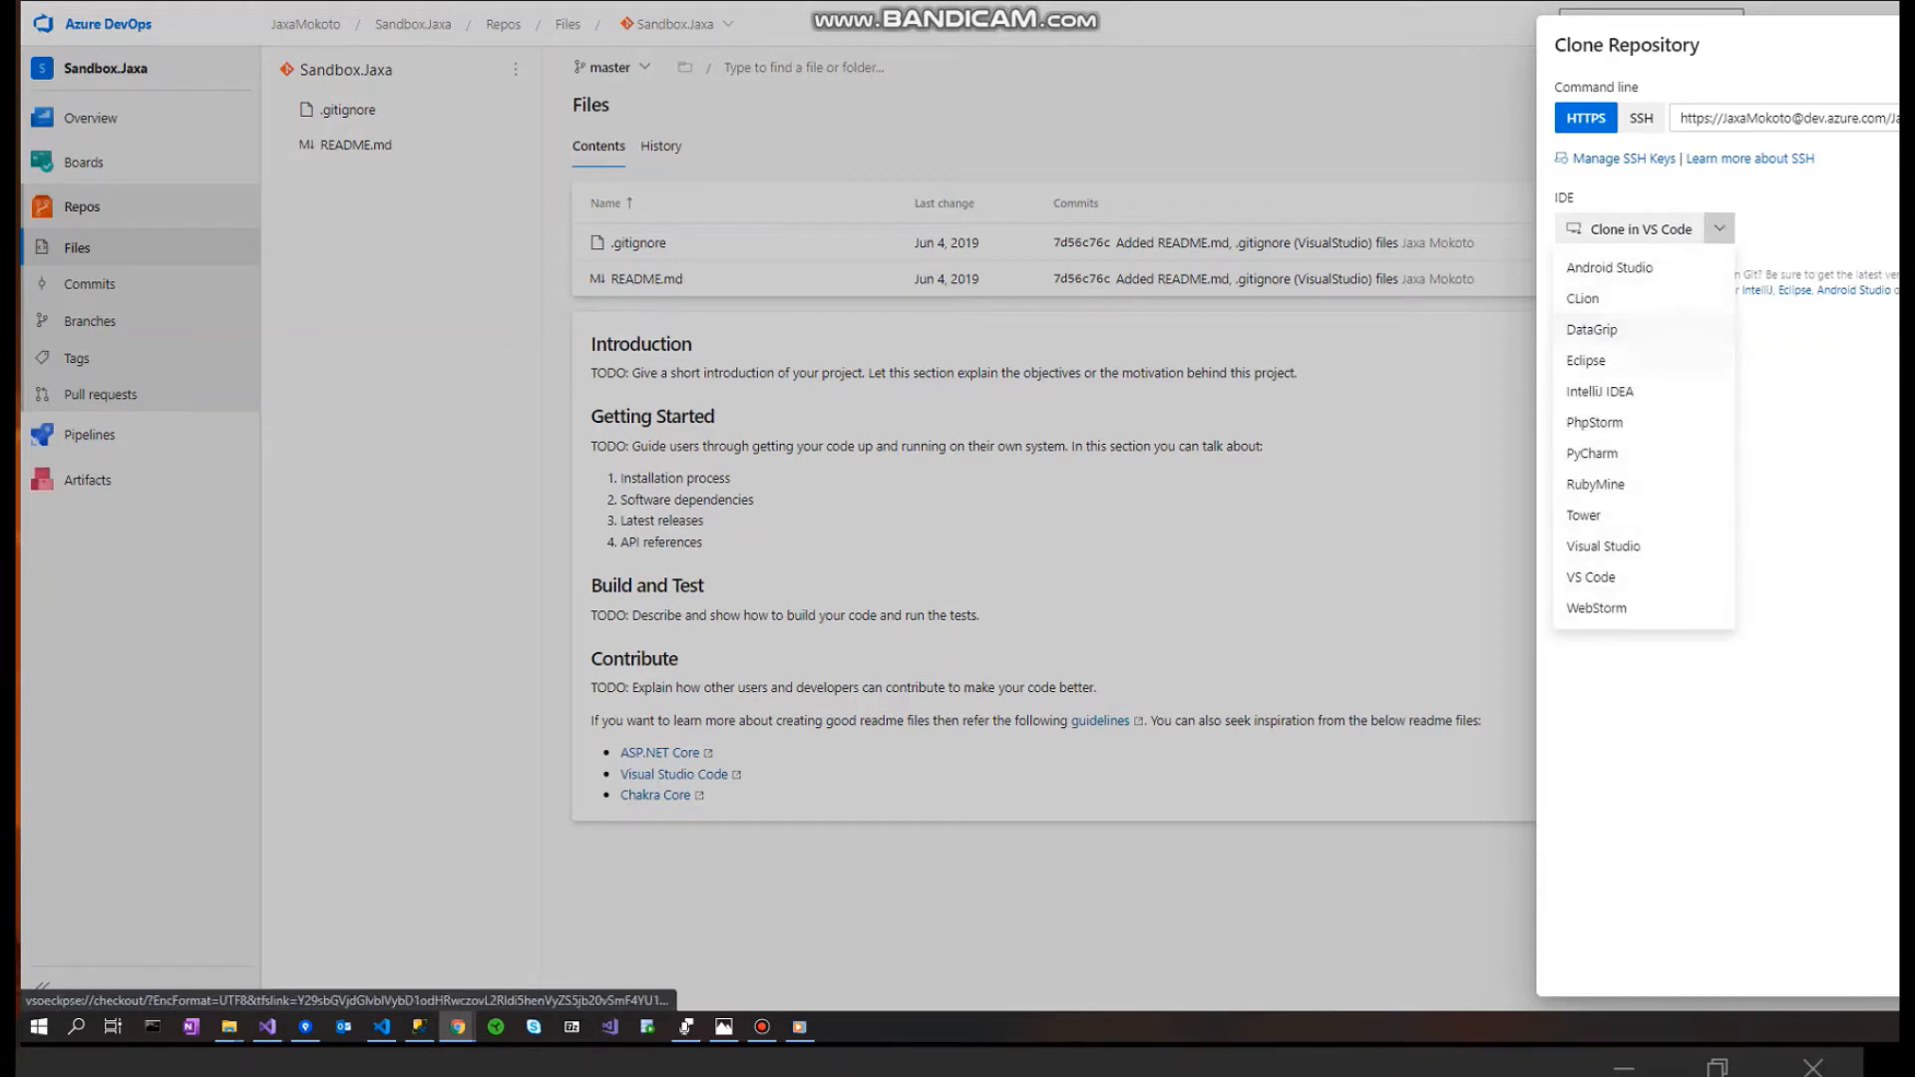
key(Escape)
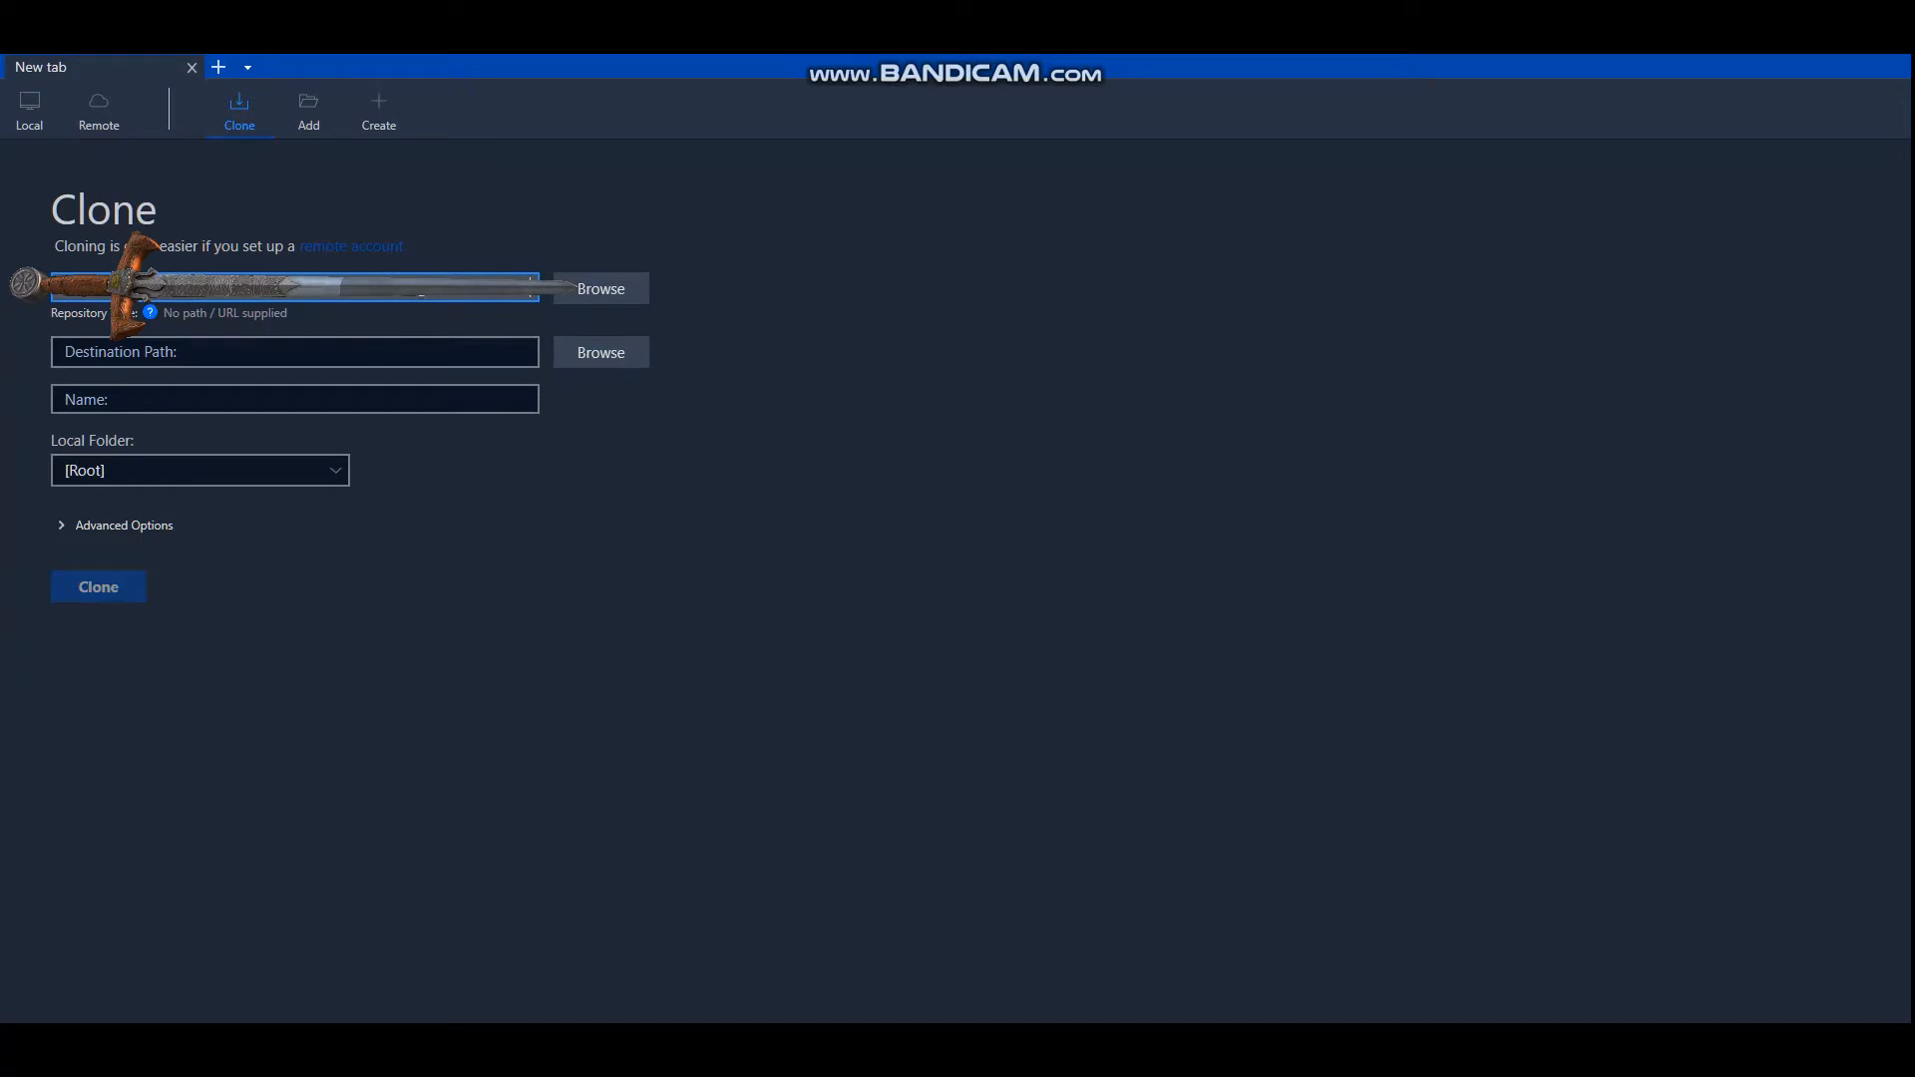
In Sourcetree, clone the repository from the copied URL to C:\Work\Sandbox.Jaxa with master as the checkout branch.
key(Tab)
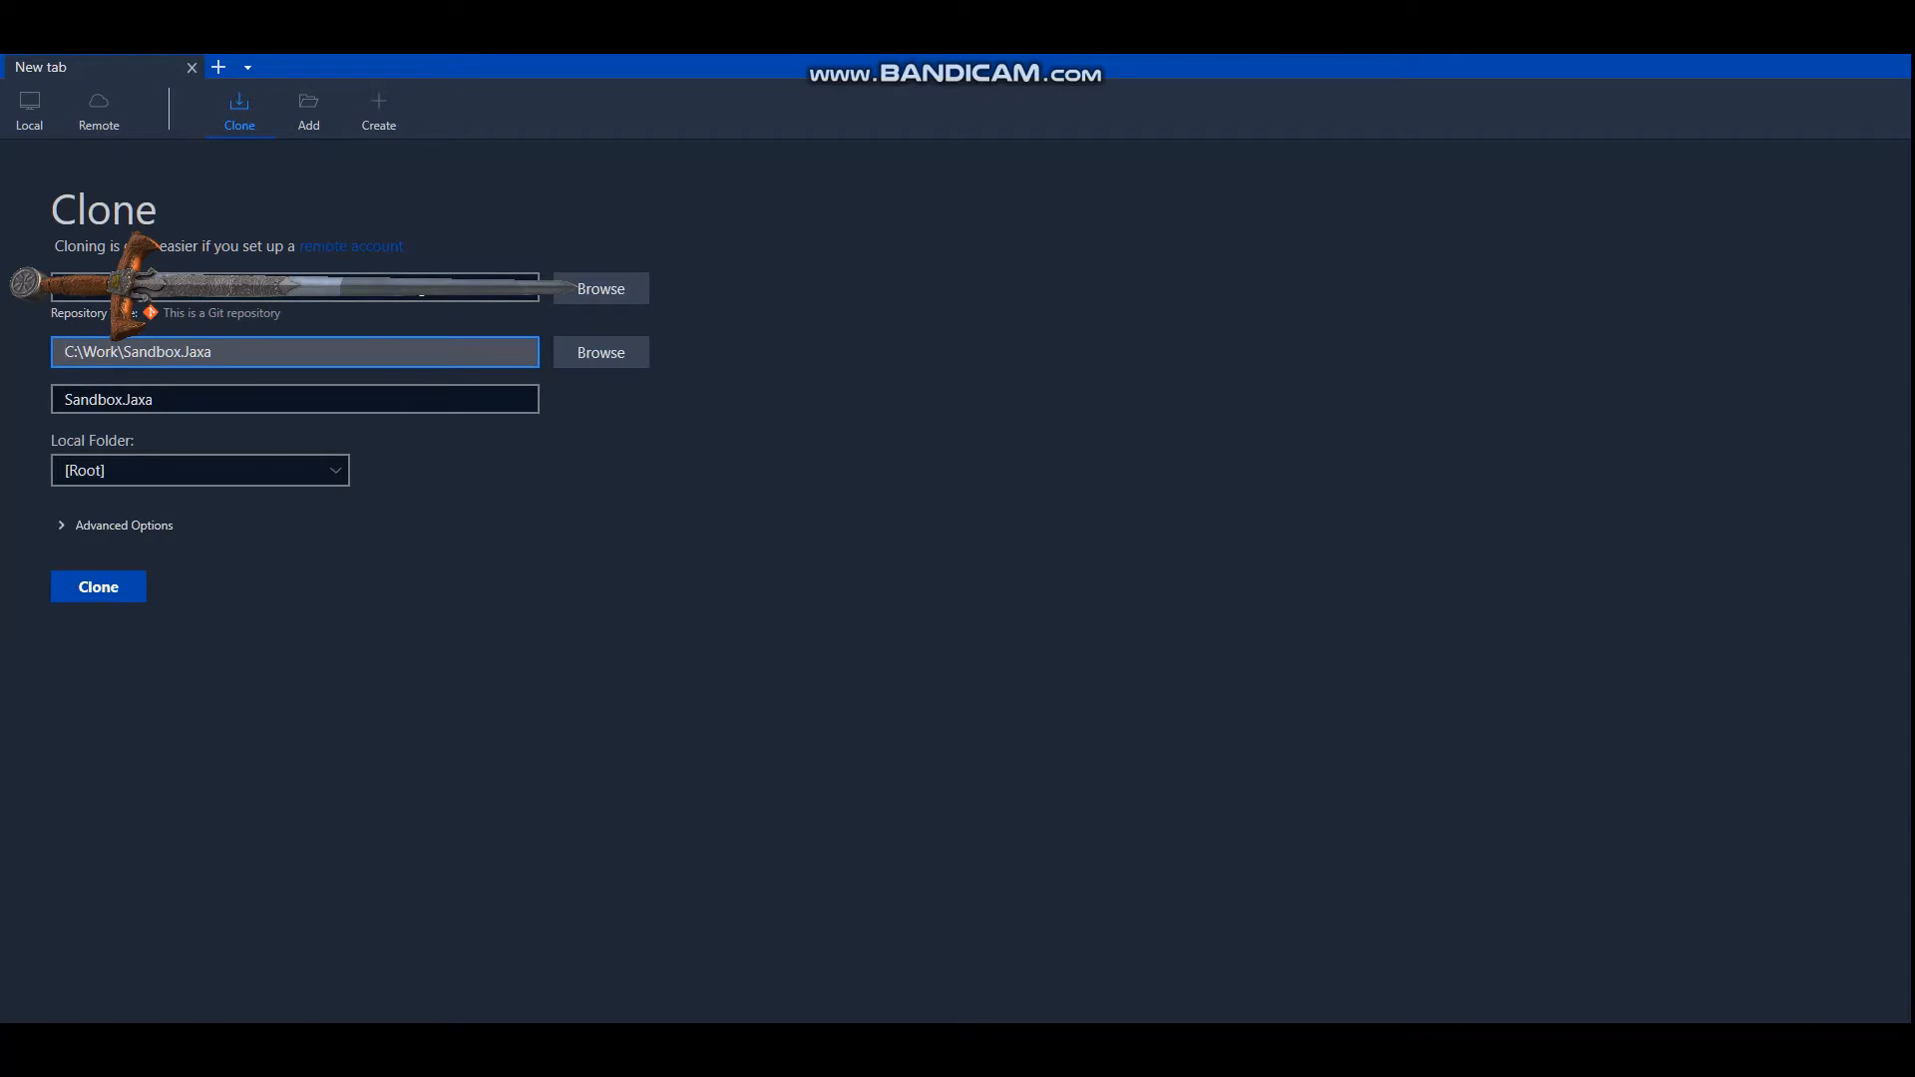
click(120, 525)
click(172, 584)
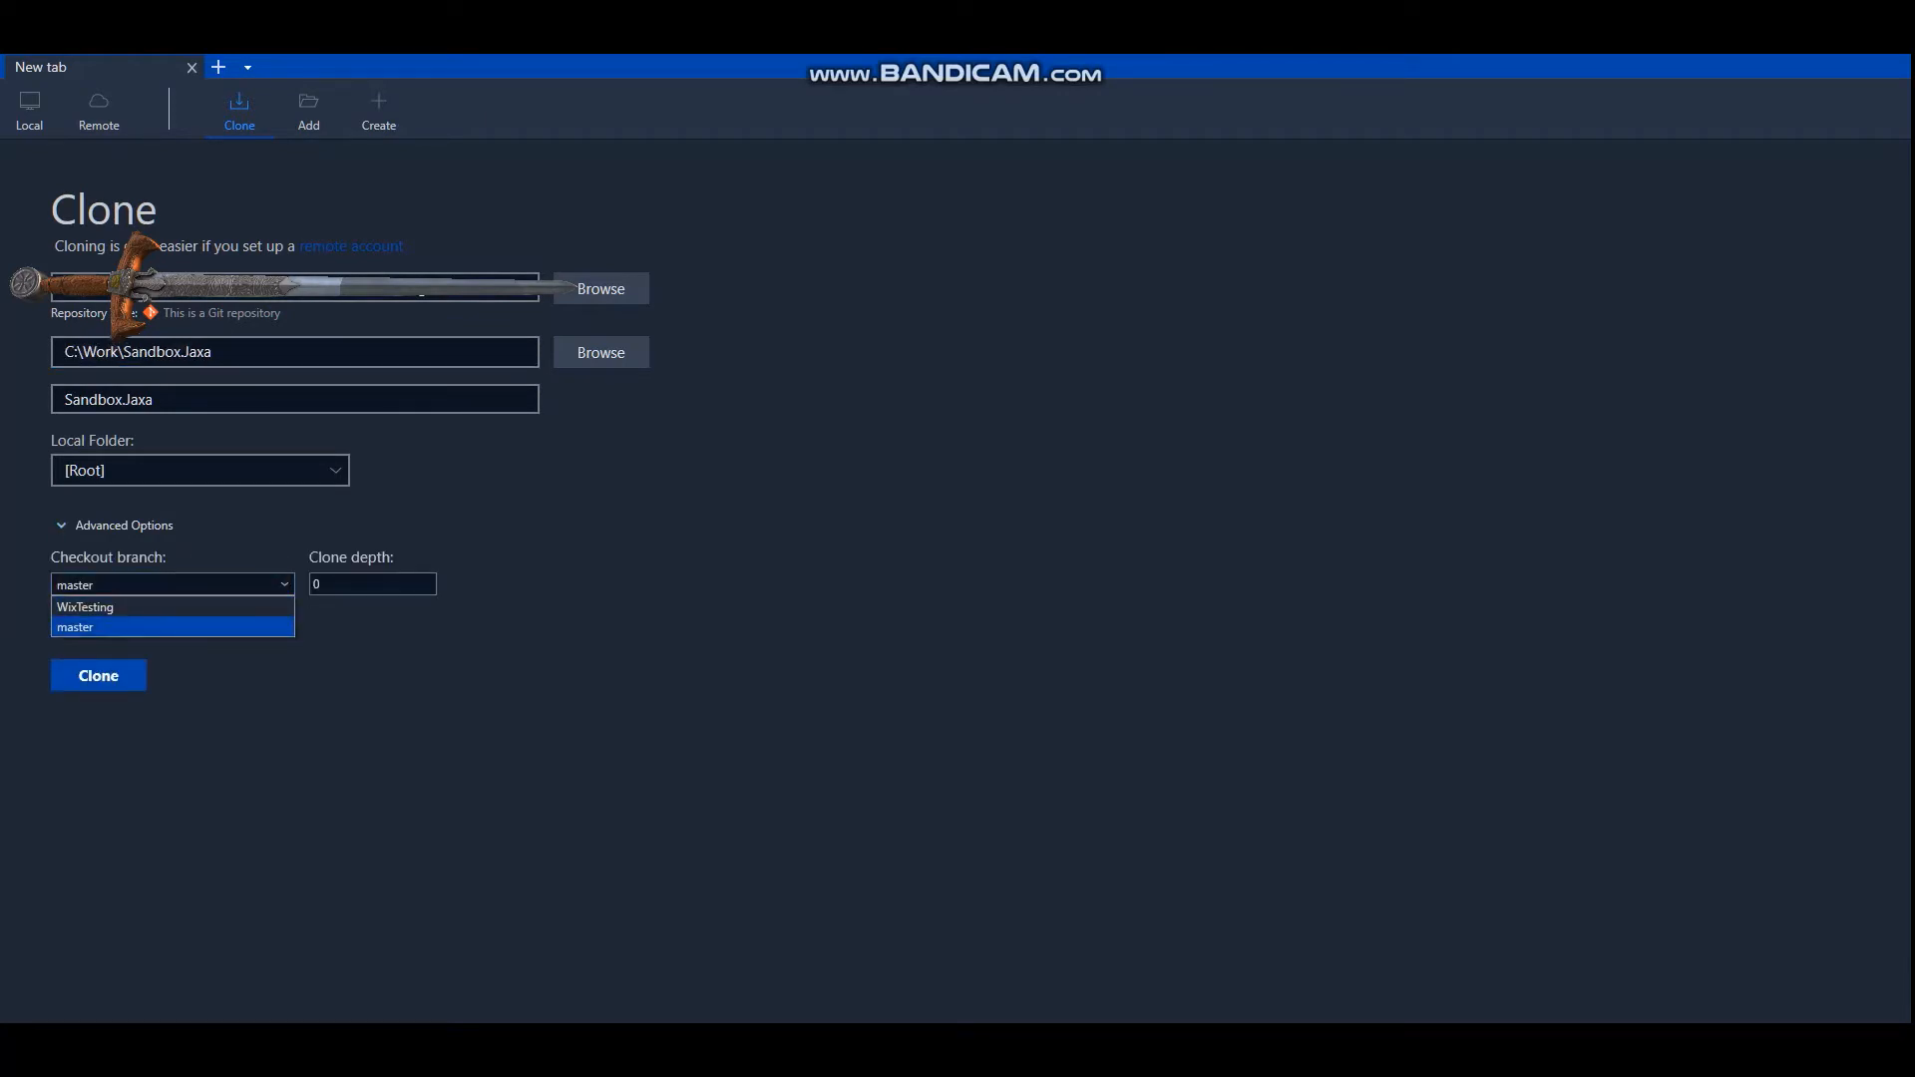
click(173, 585)
key(Tab)
key(Tab)
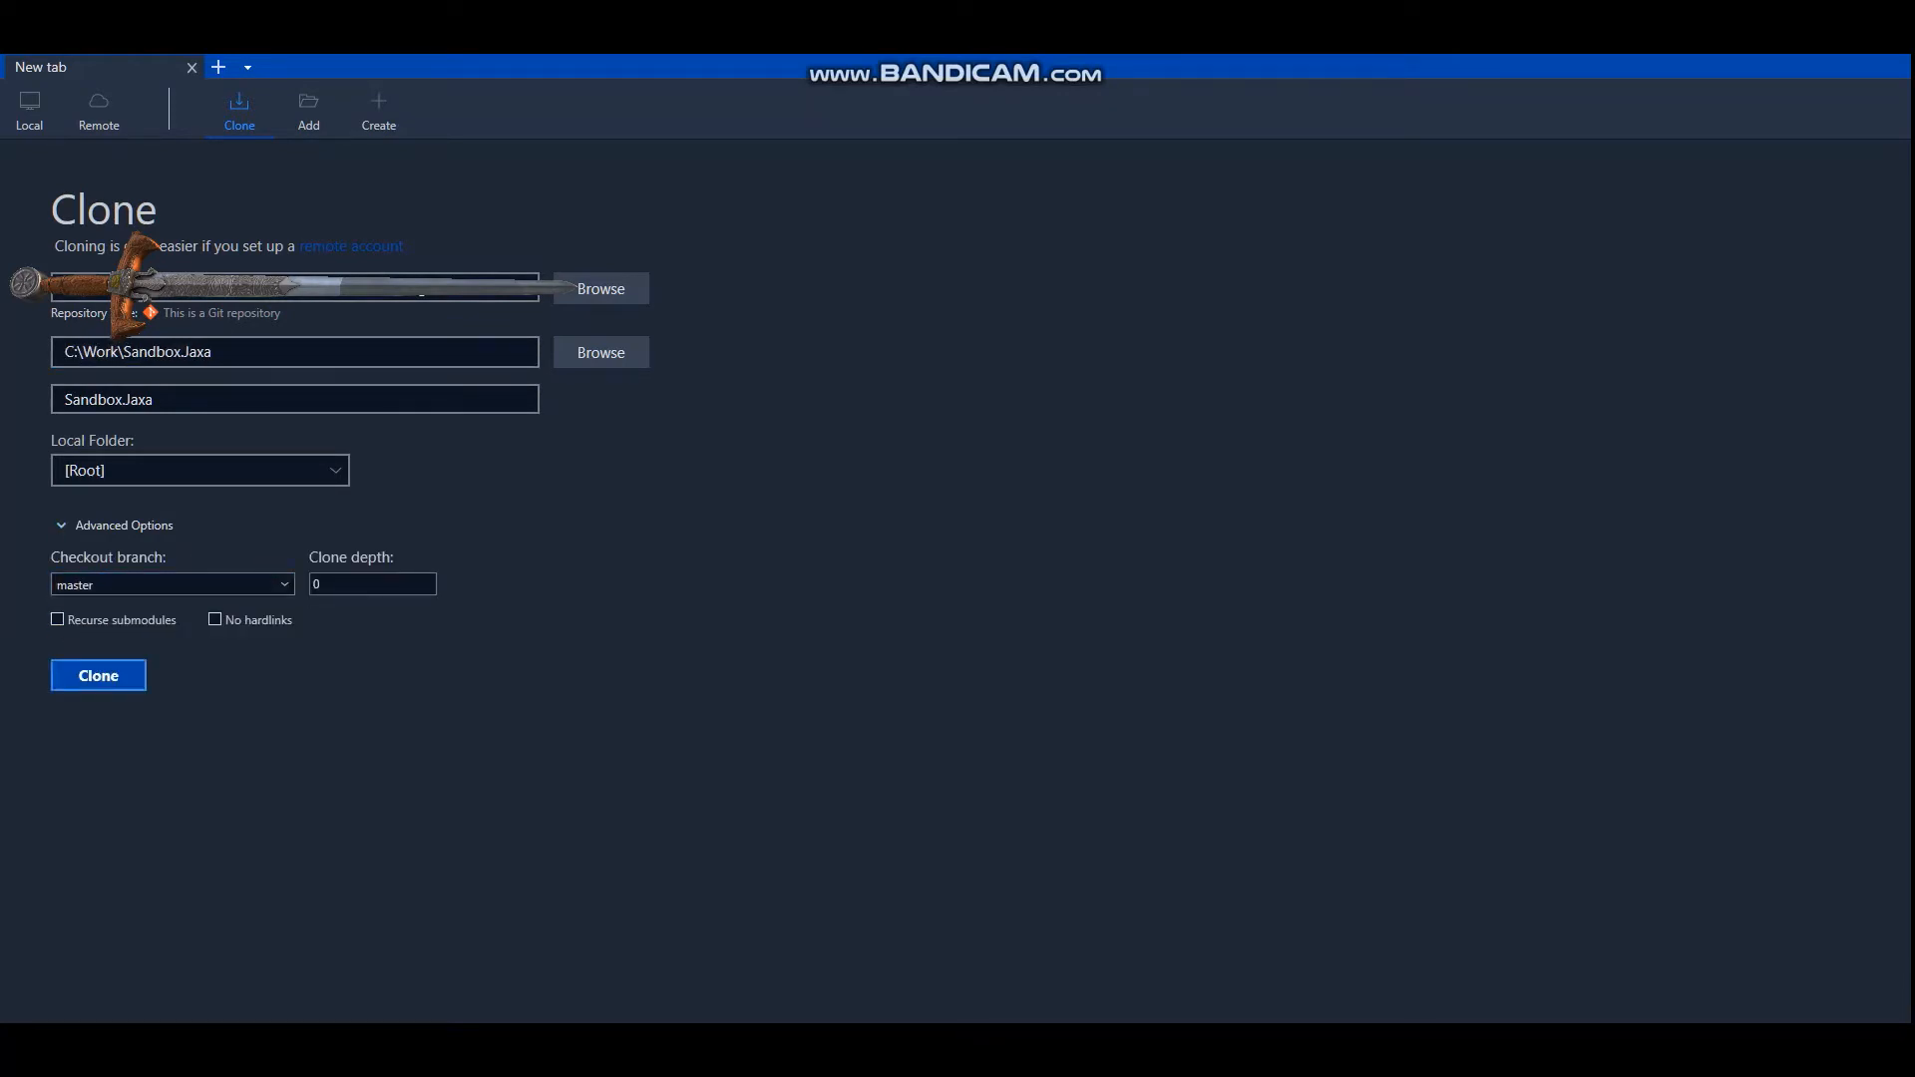
key(Return)
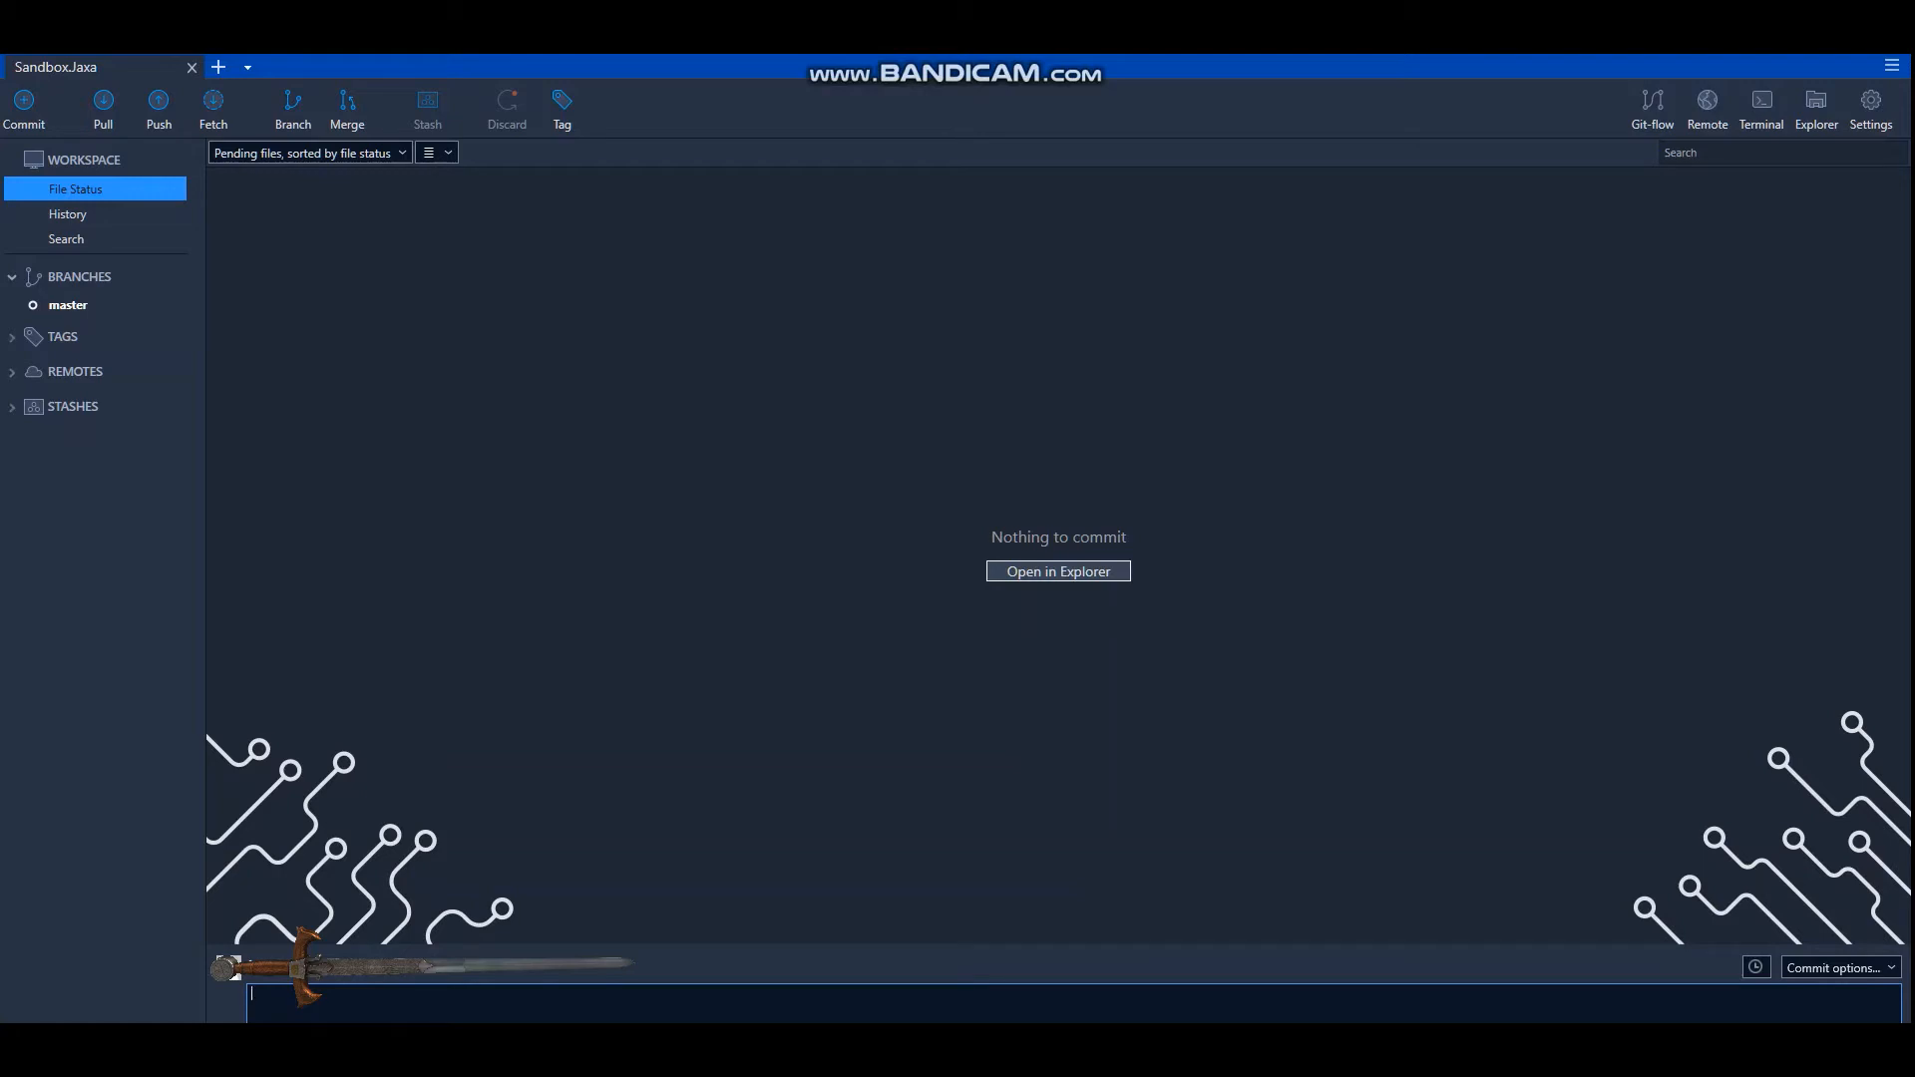
Examine the cloned repository's tags, stashes and remote branches under origin, leaving the local branches and origin collapsed.
click(12, 338)
click(12, 277)
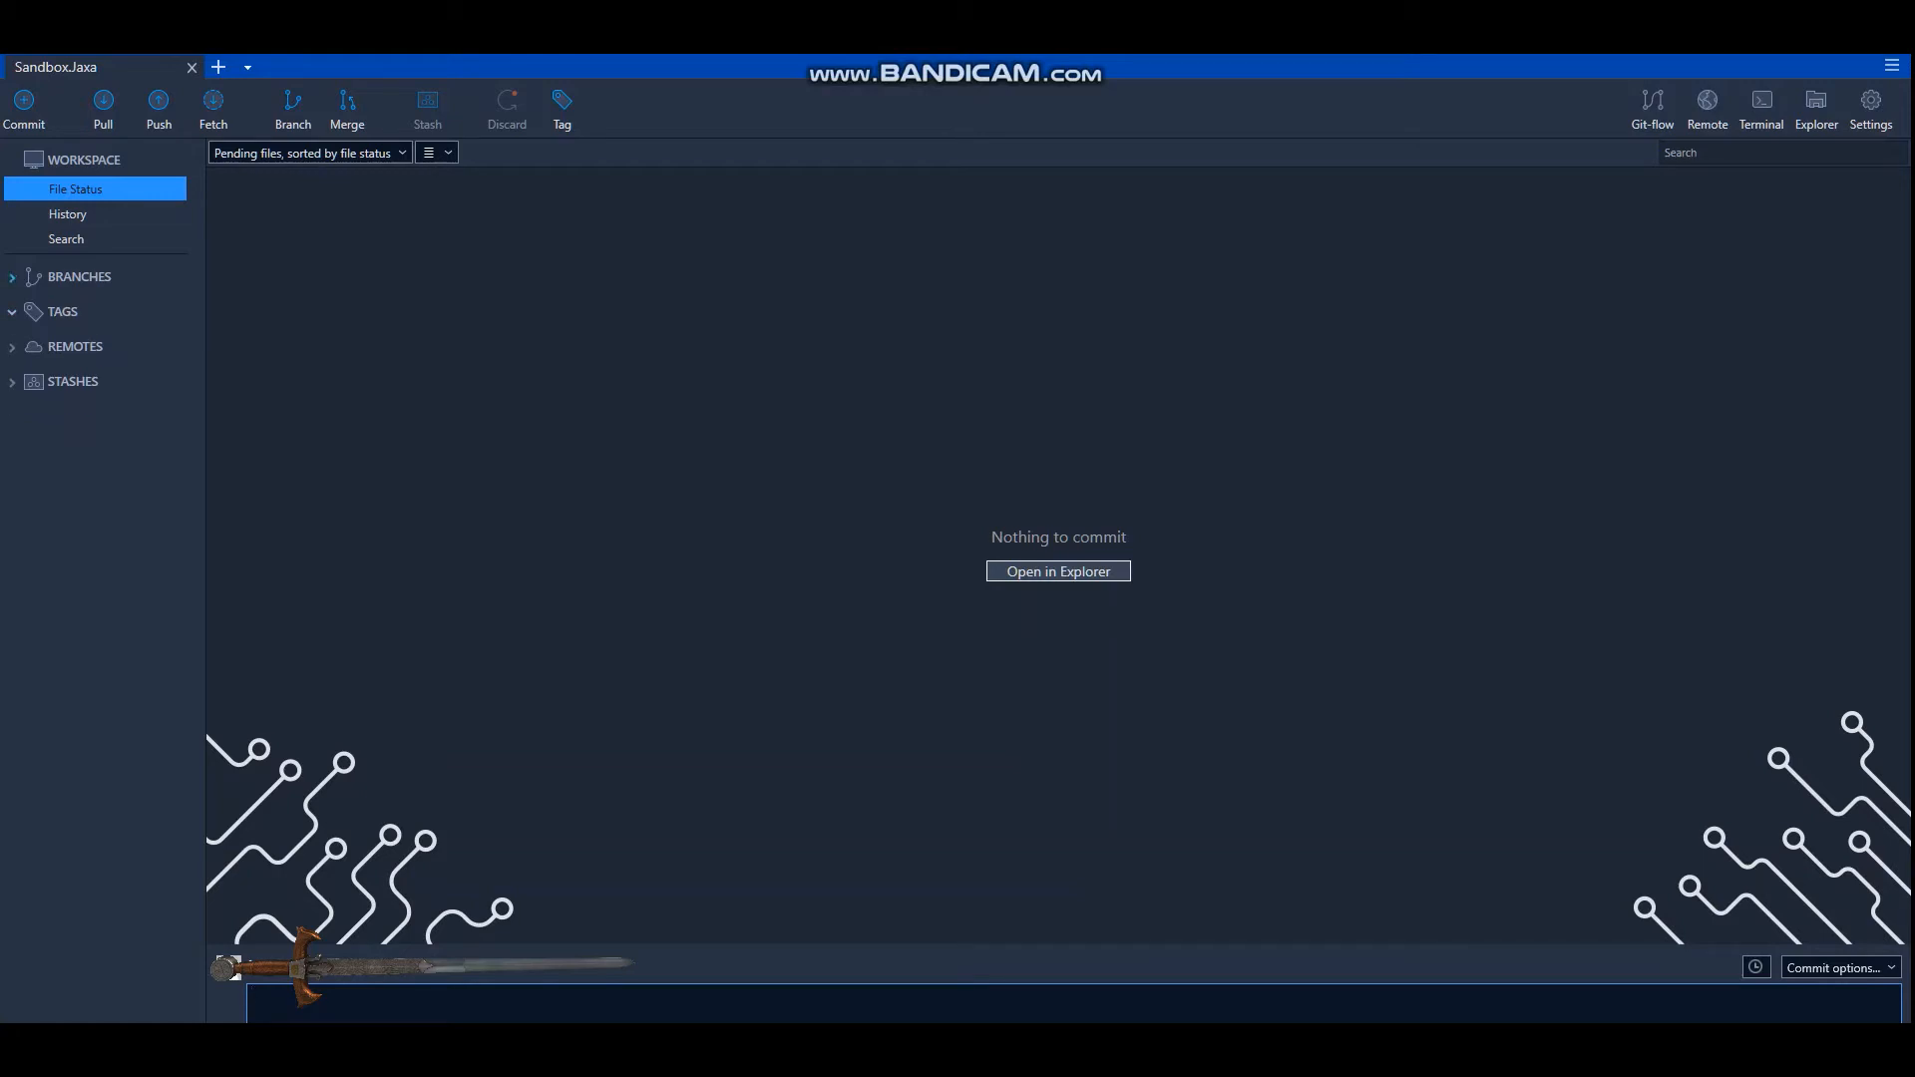
click(11, 346)
click(32, 375)
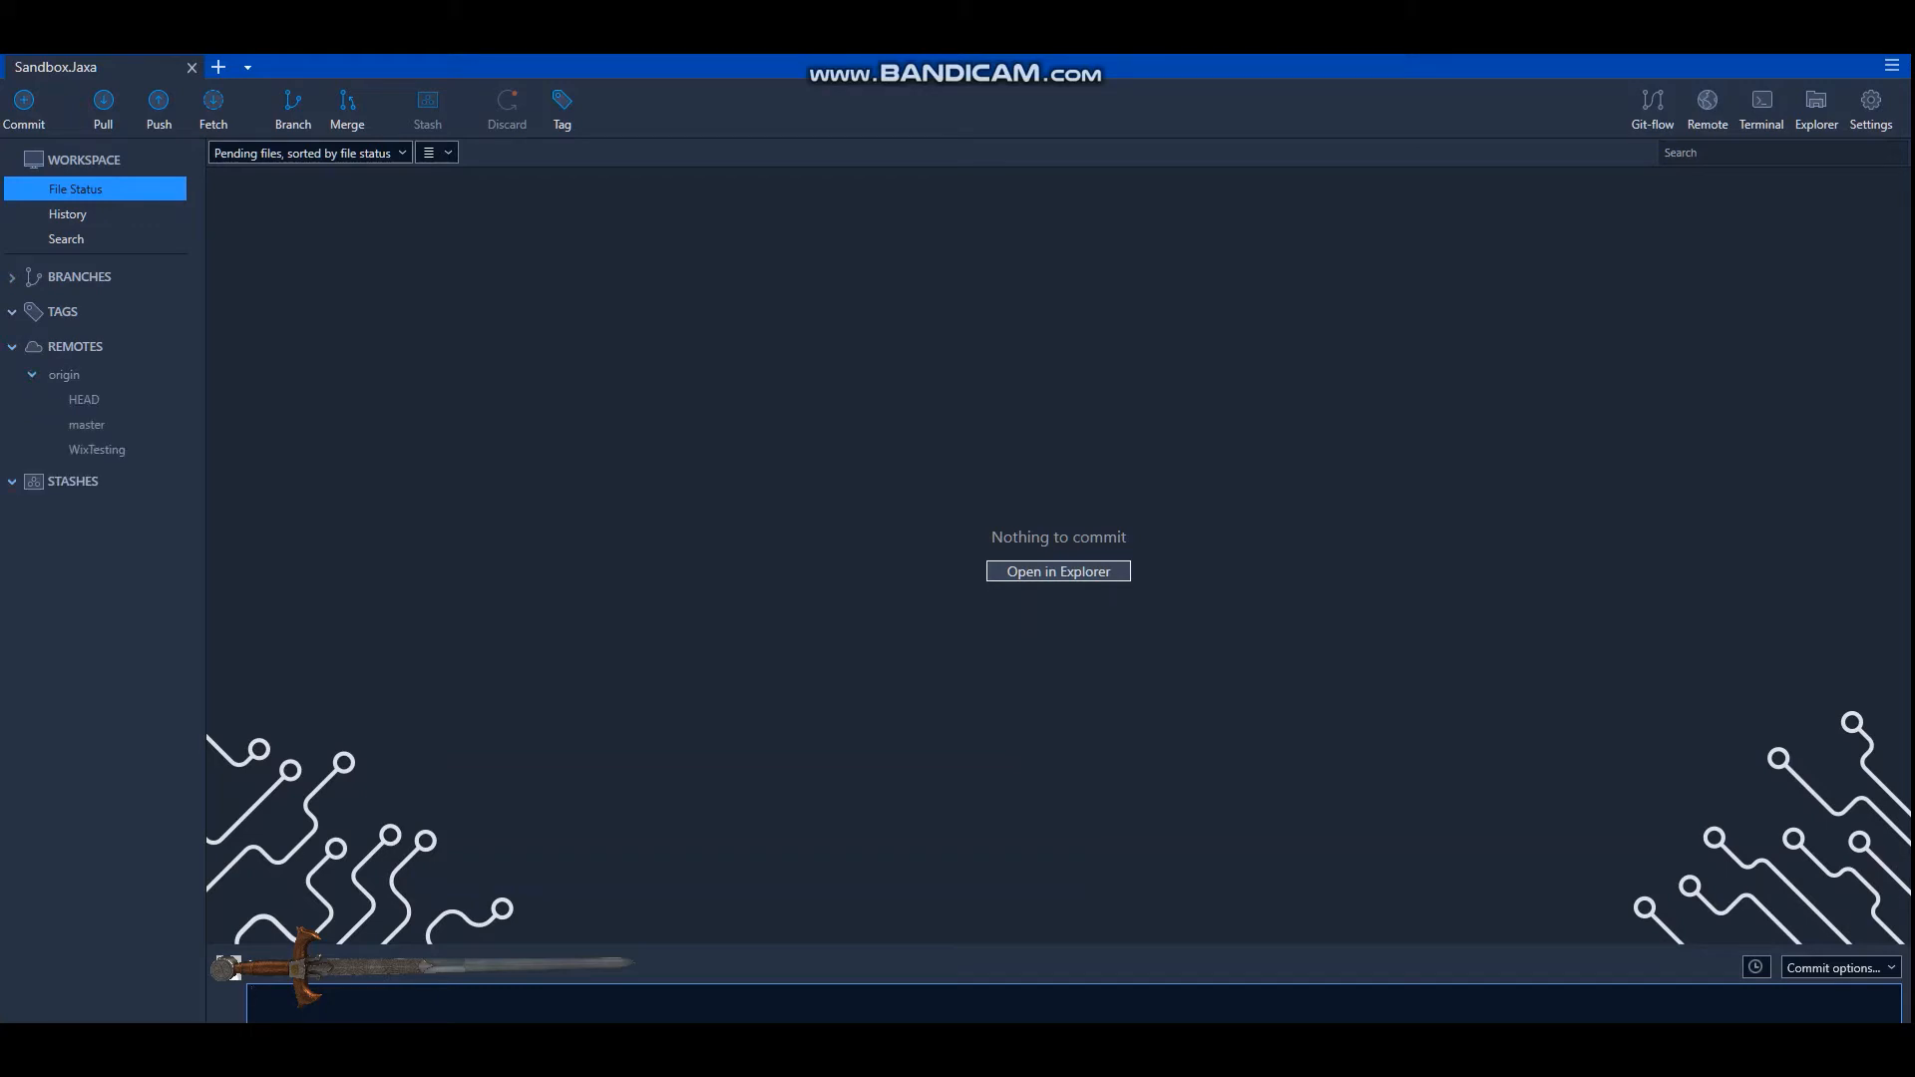
click(32, 375)
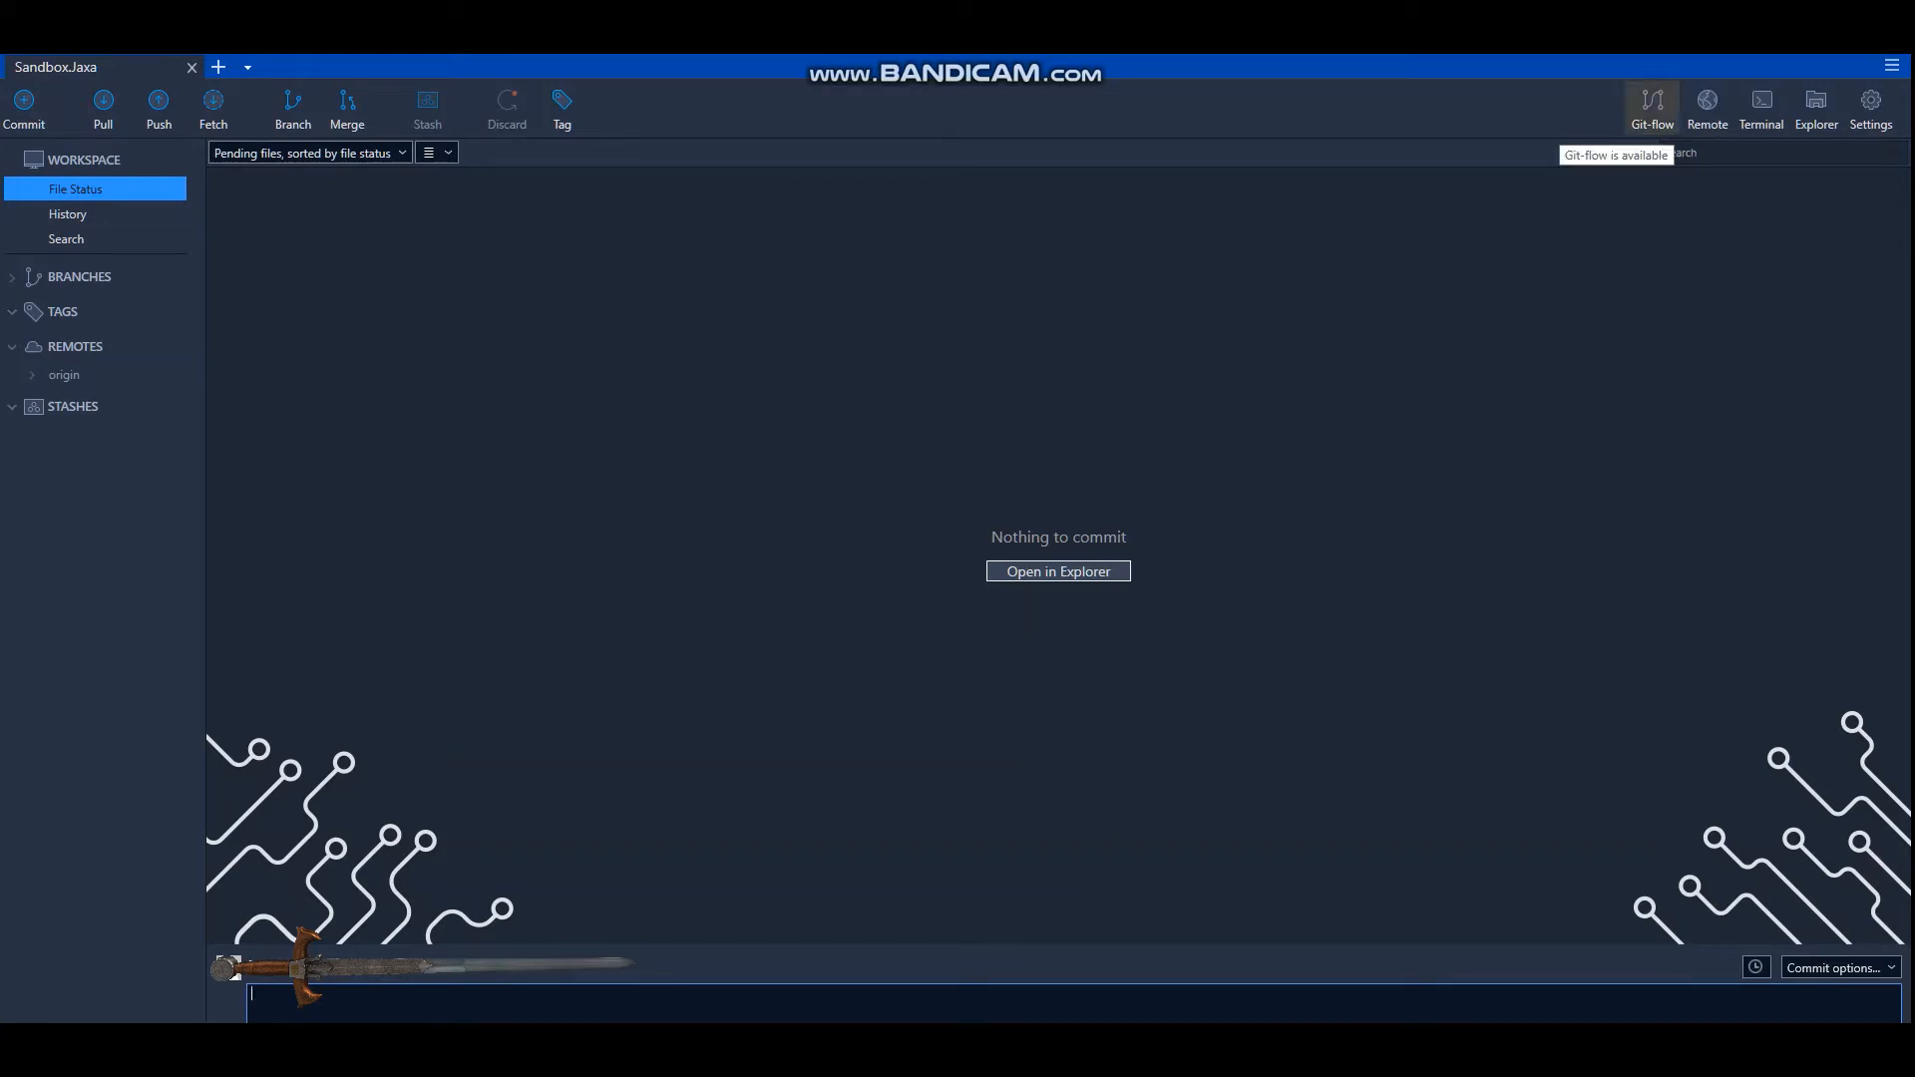
Check the branch names and prefixes offered for initialising Git-flow, cancel the initialisation, and look at the terminal option.
click(1653, 105)
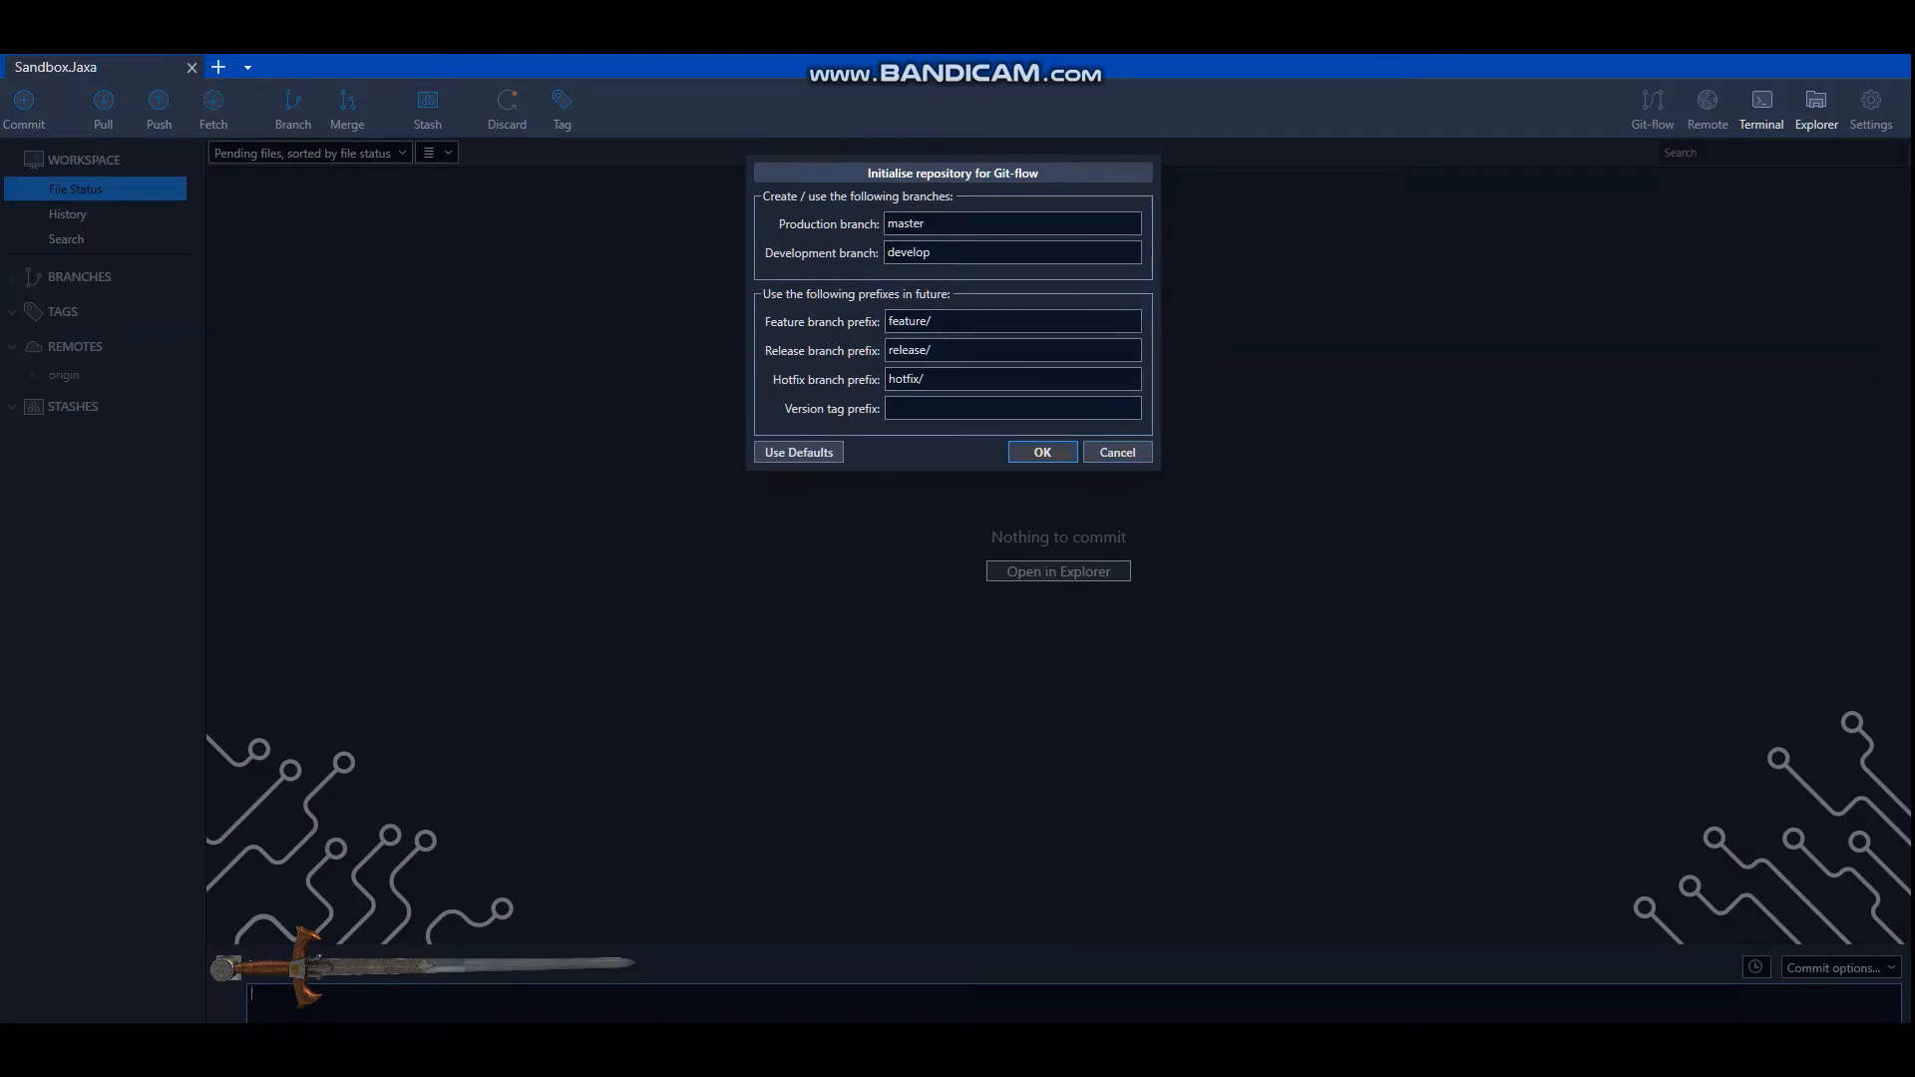
key(Return)
click(1117, 453)
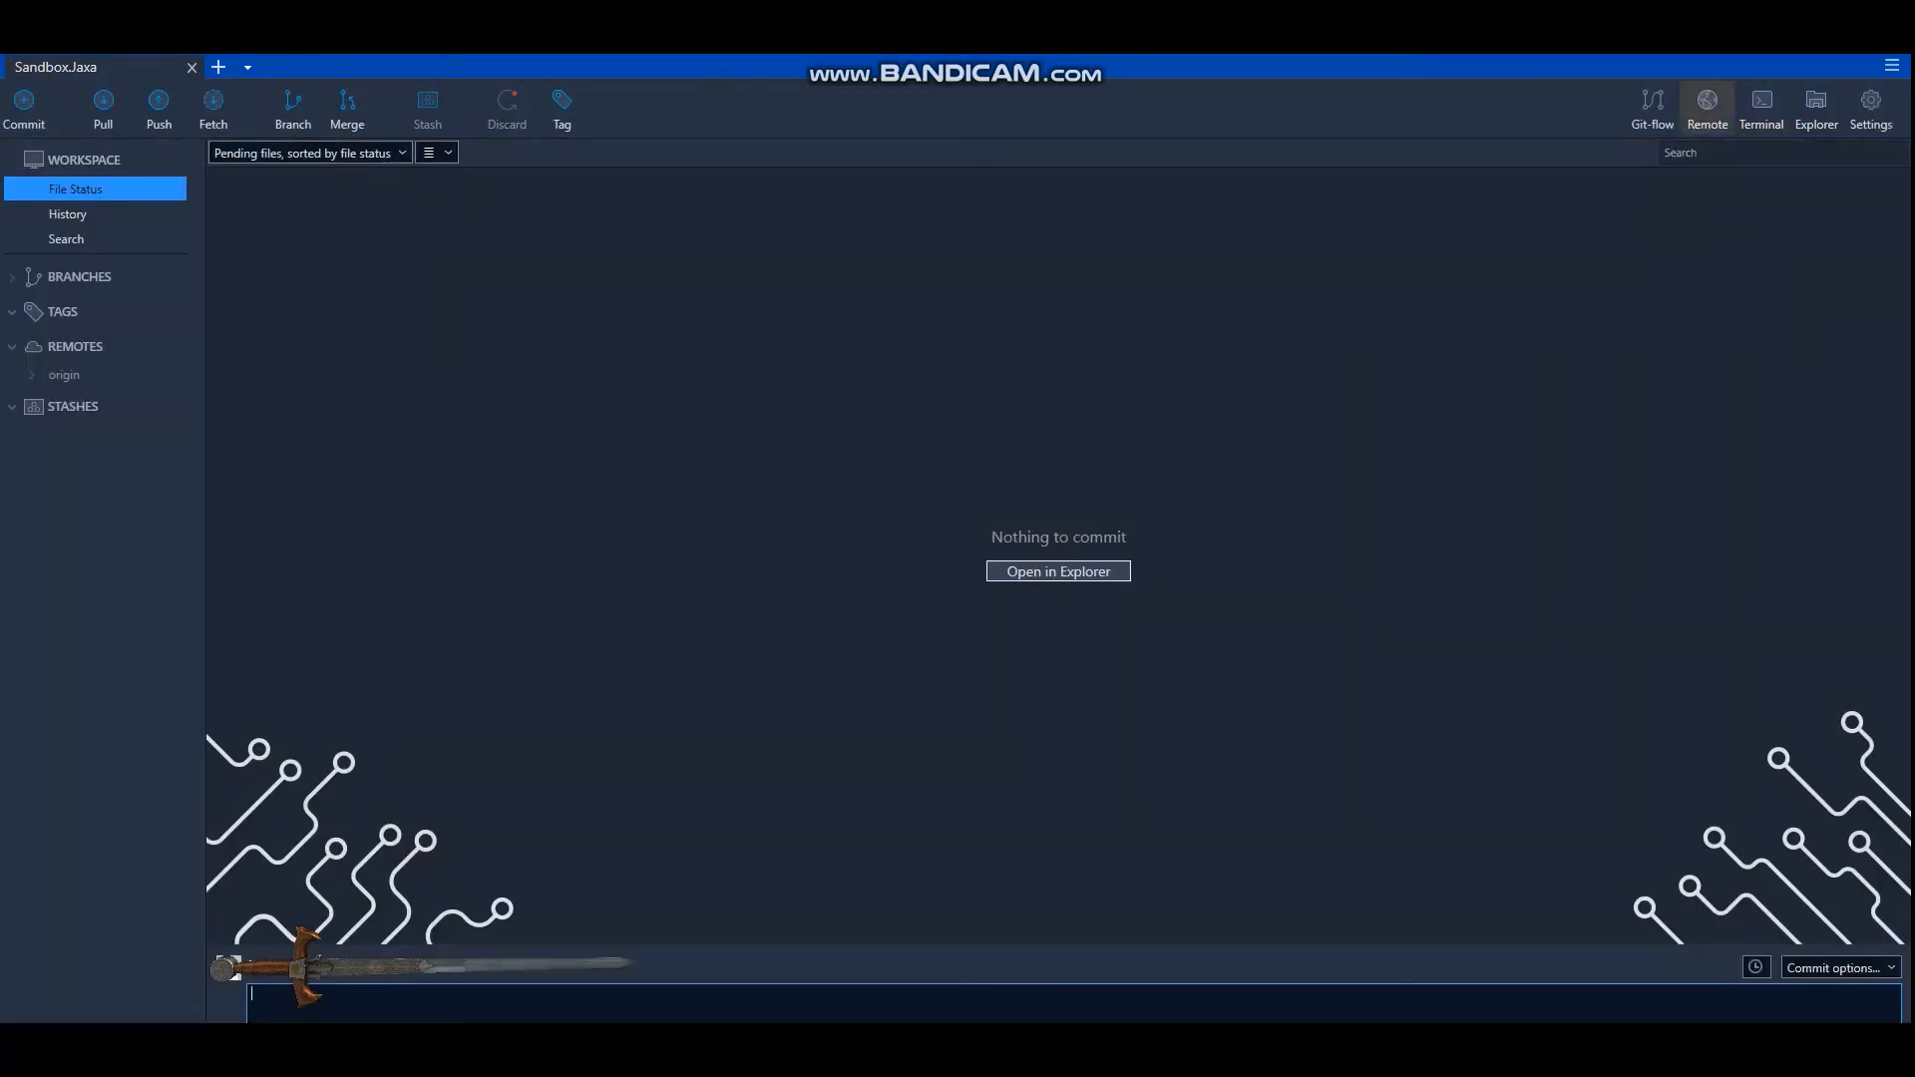
click(1762, 109)
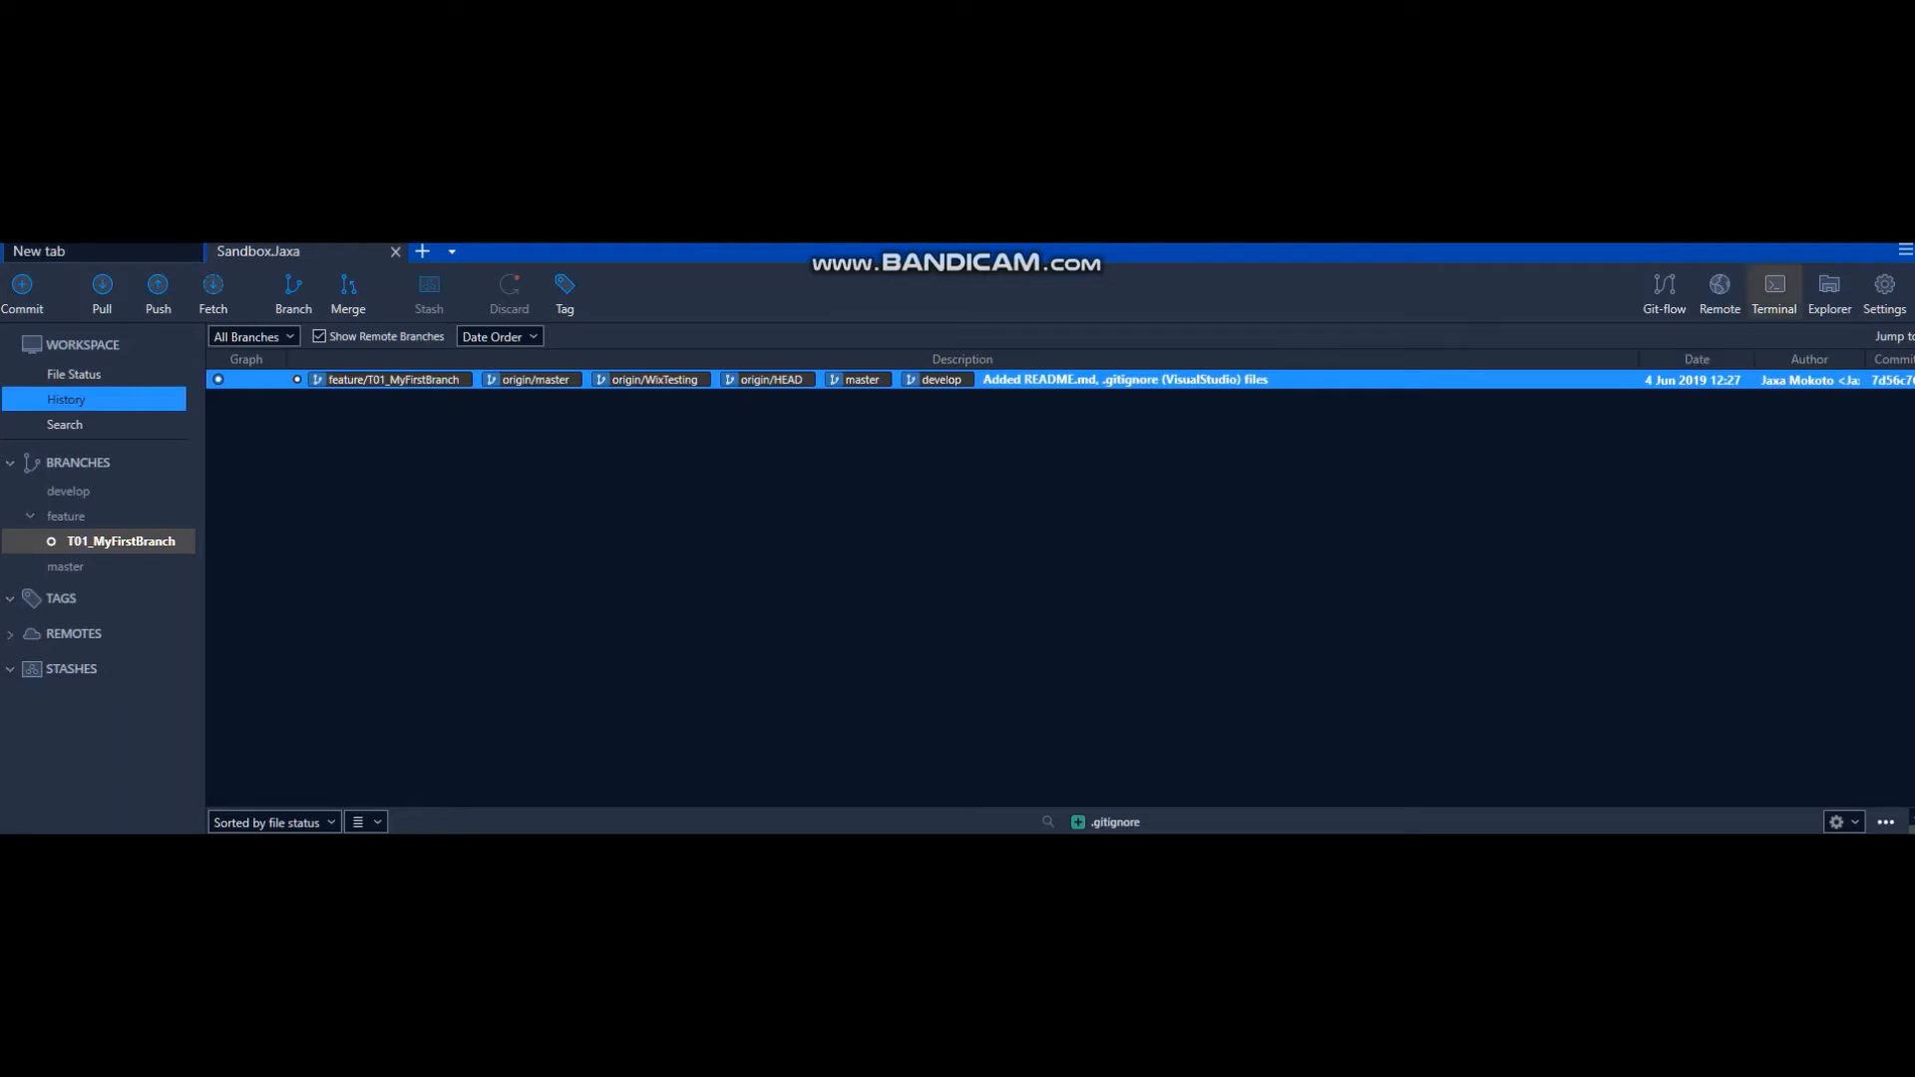
Show the repository's local folder in File Explorer and open README.md in a maximised Visual Studio Code window.
click(1829, 293)
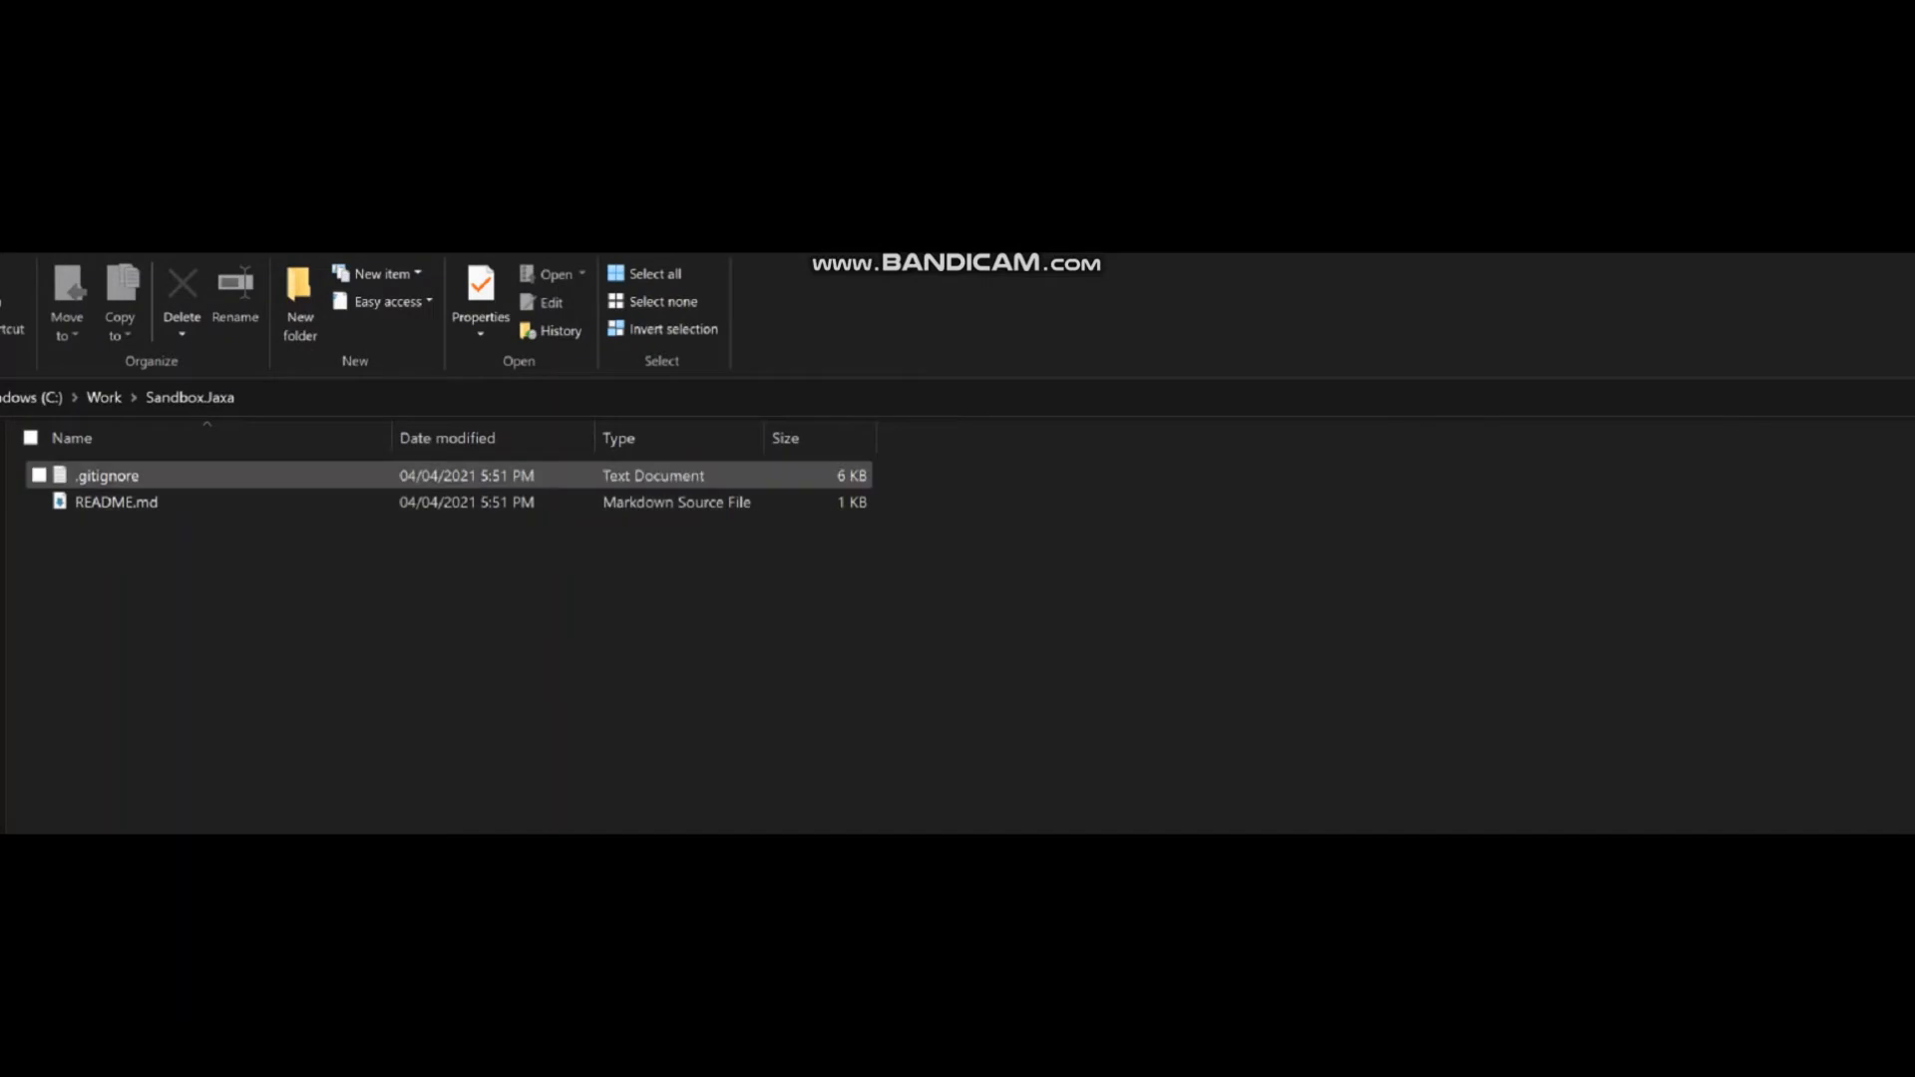
right_click(125, 502)
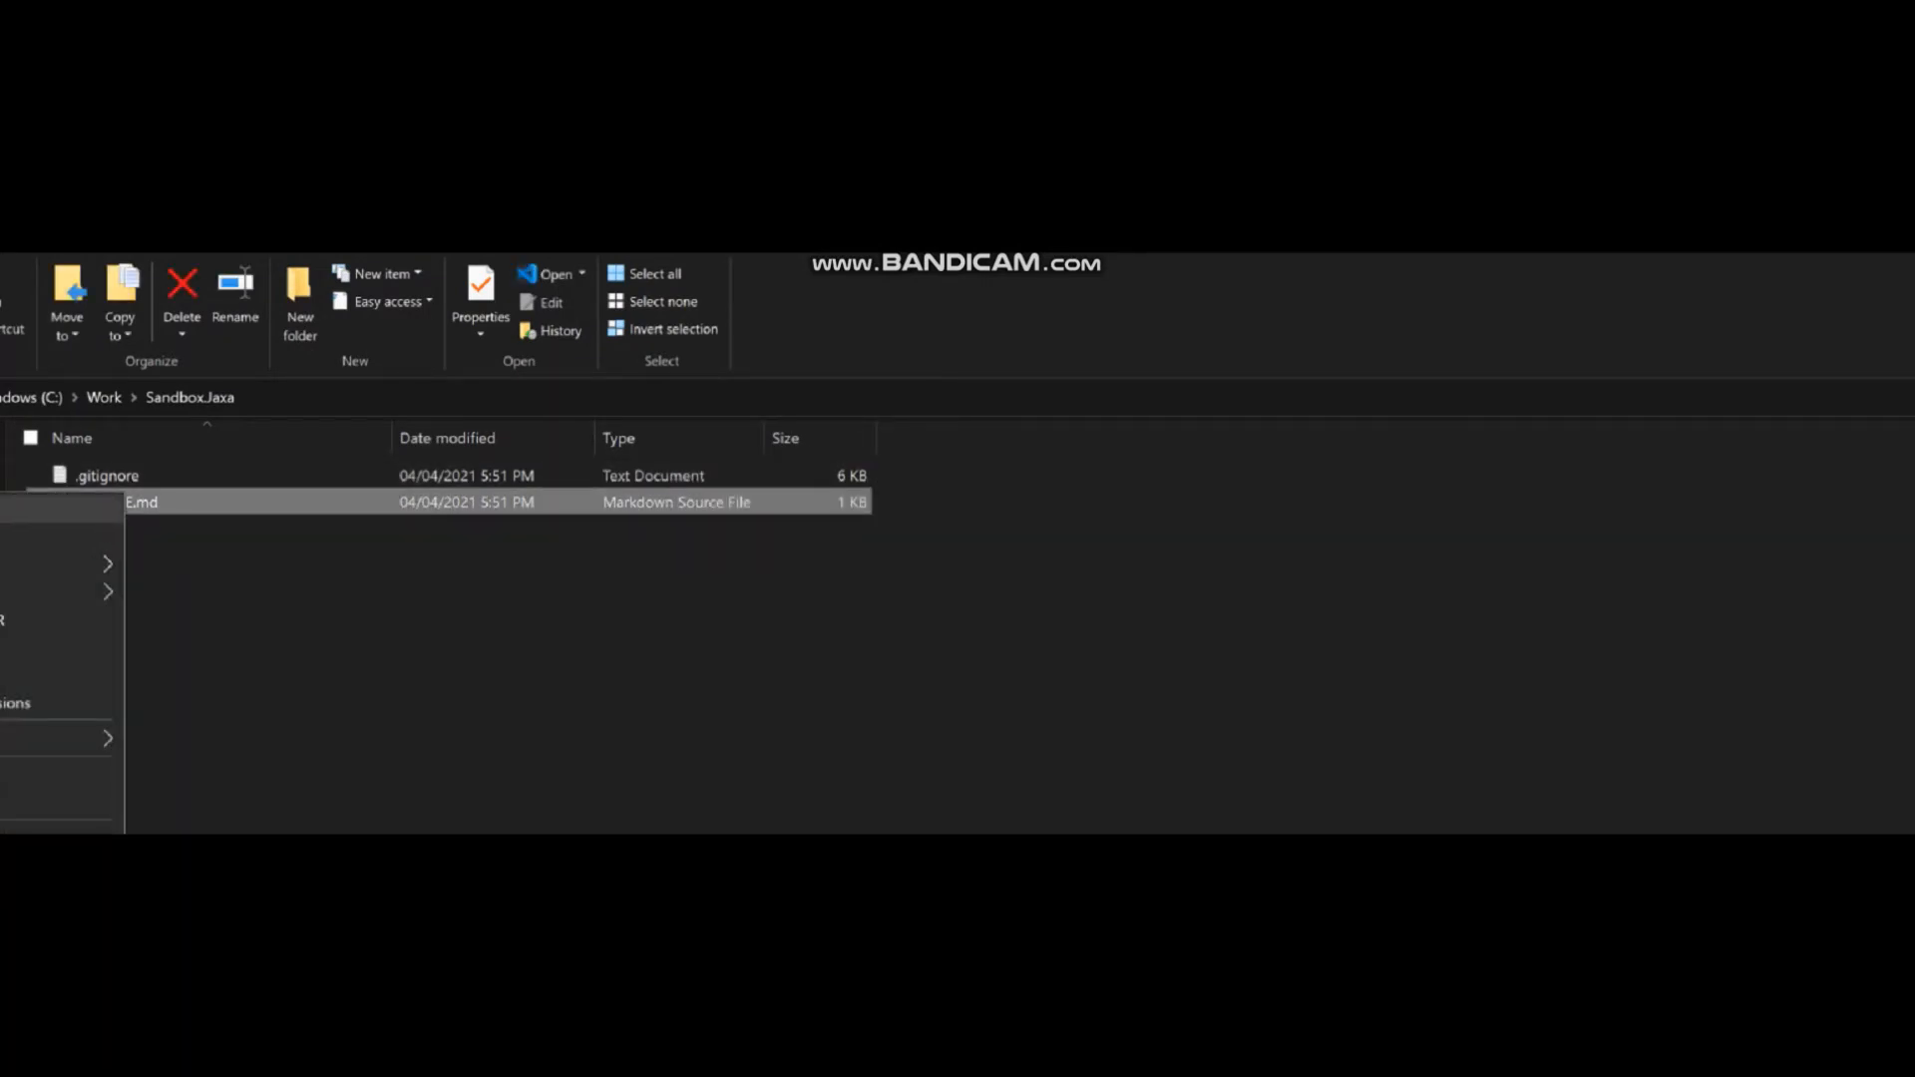
key(Escape)
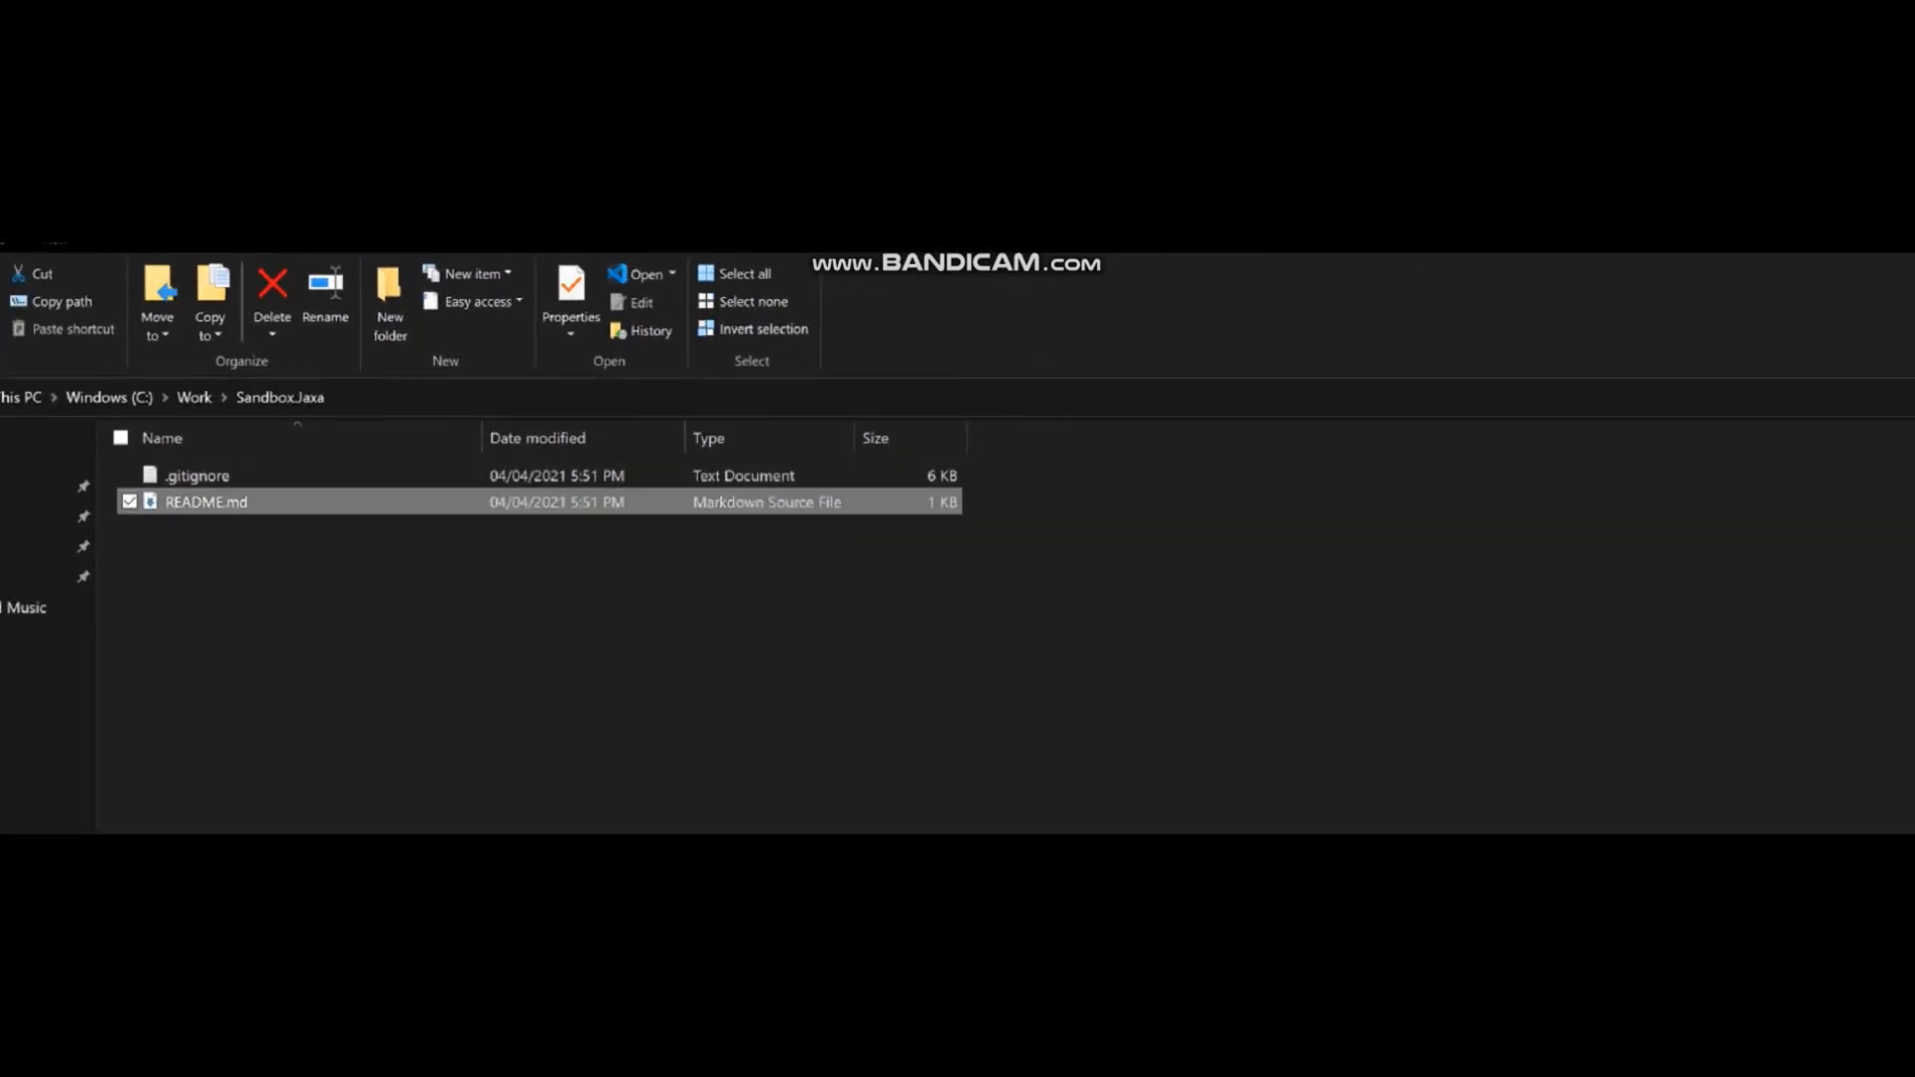
key(F2)
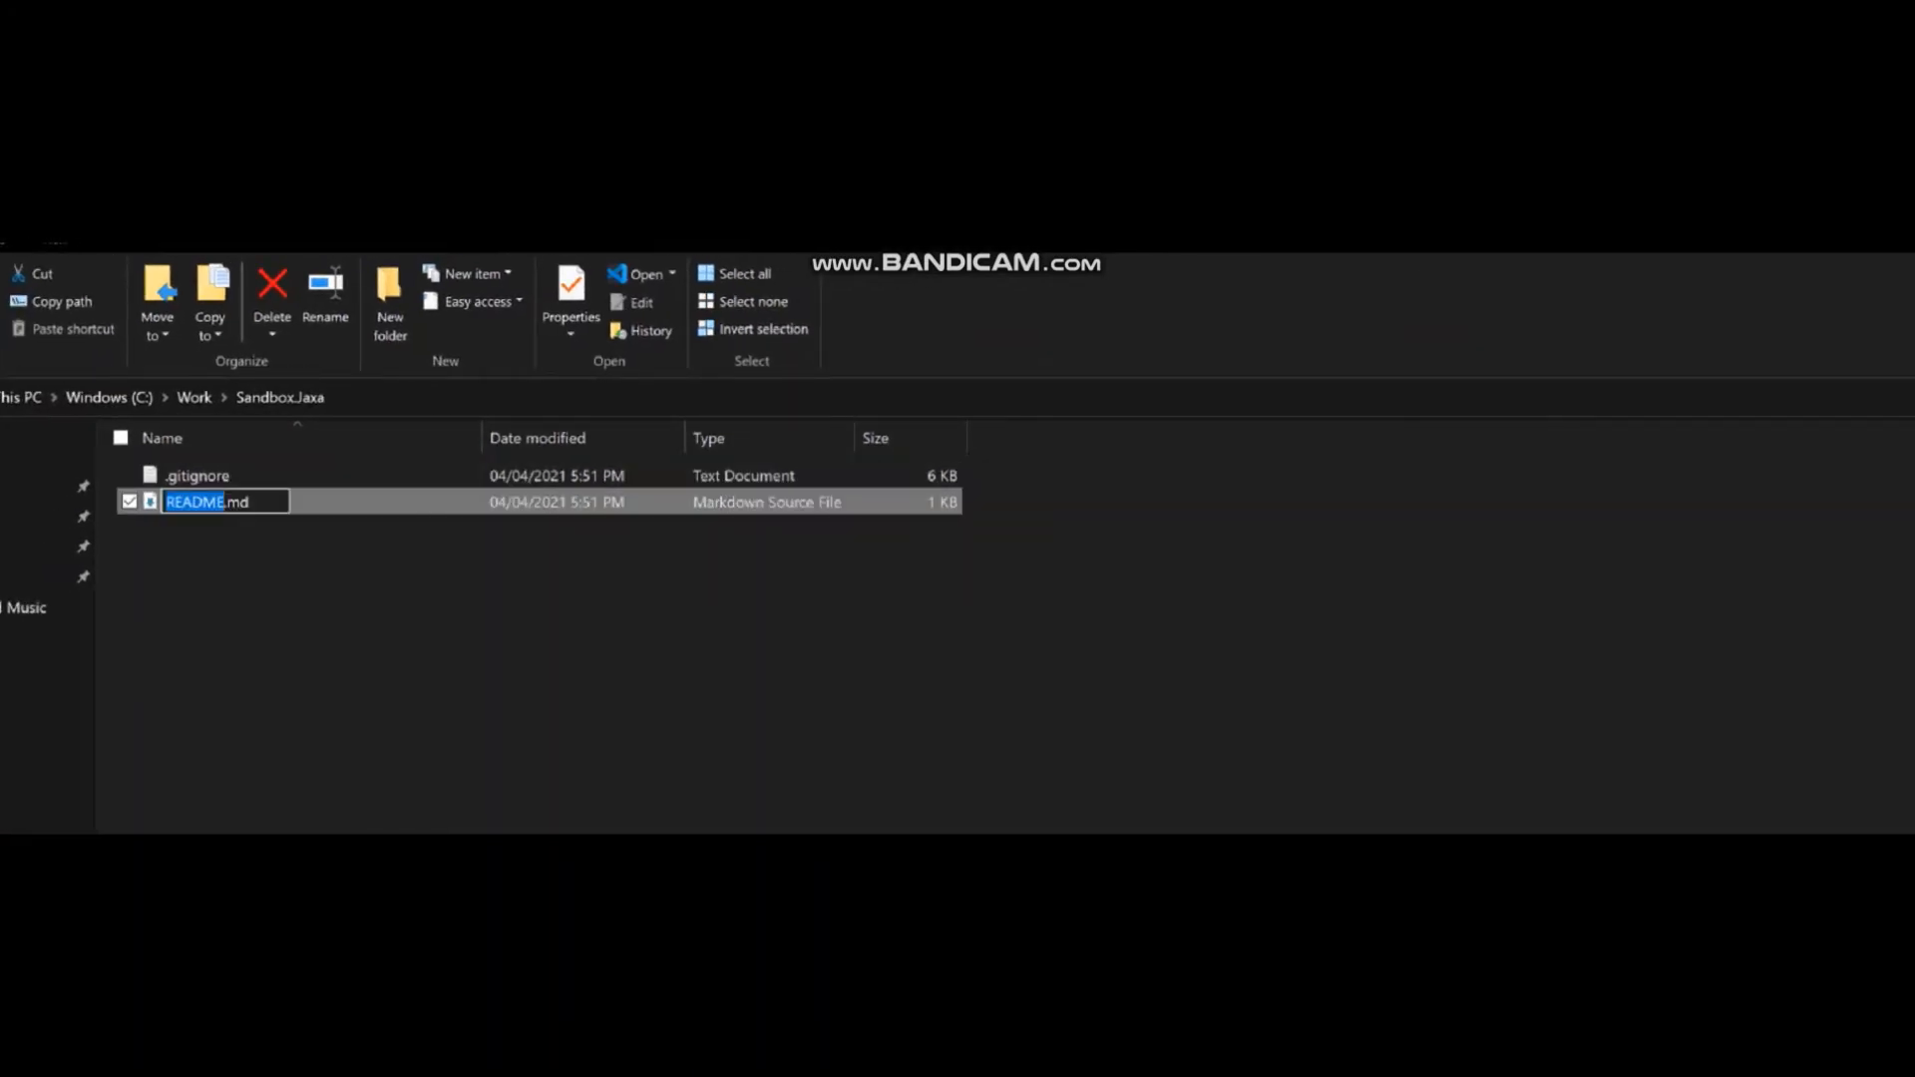
right_click(96, 494)
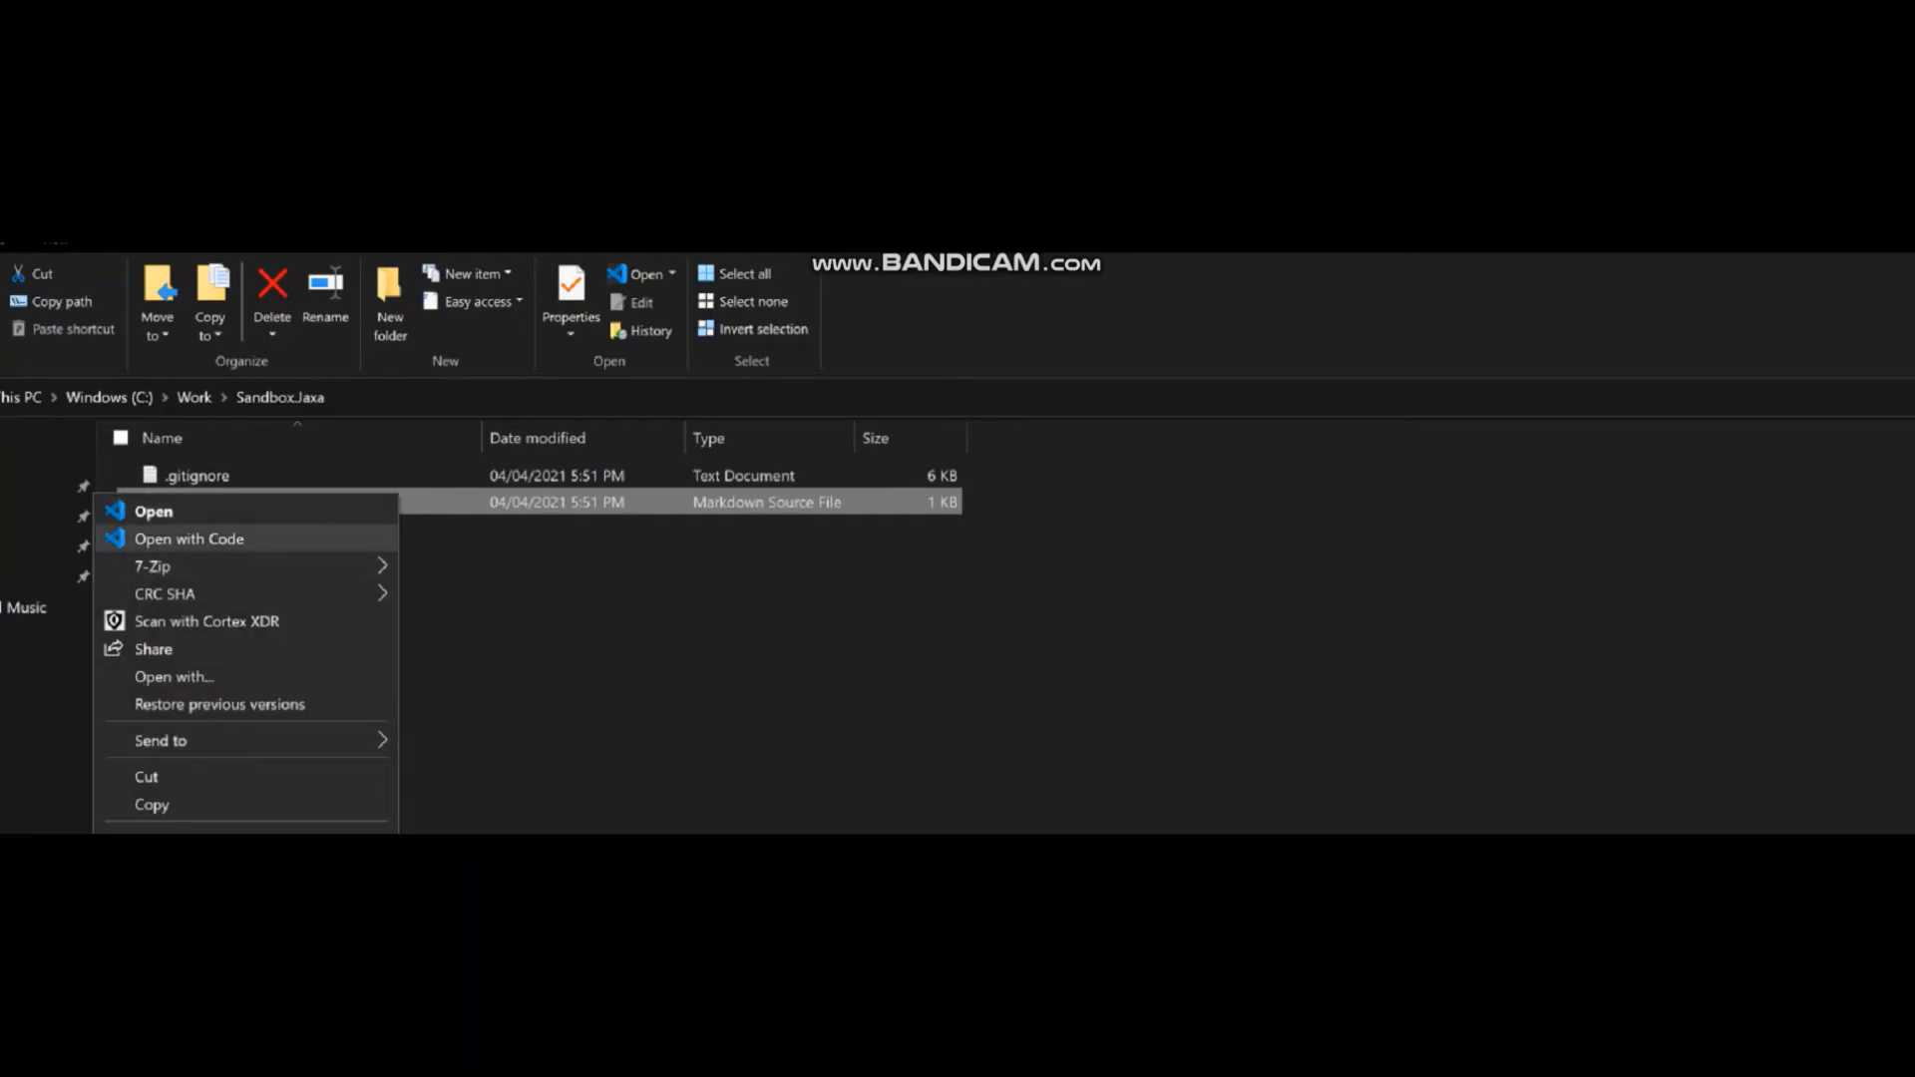
click(189, 540)
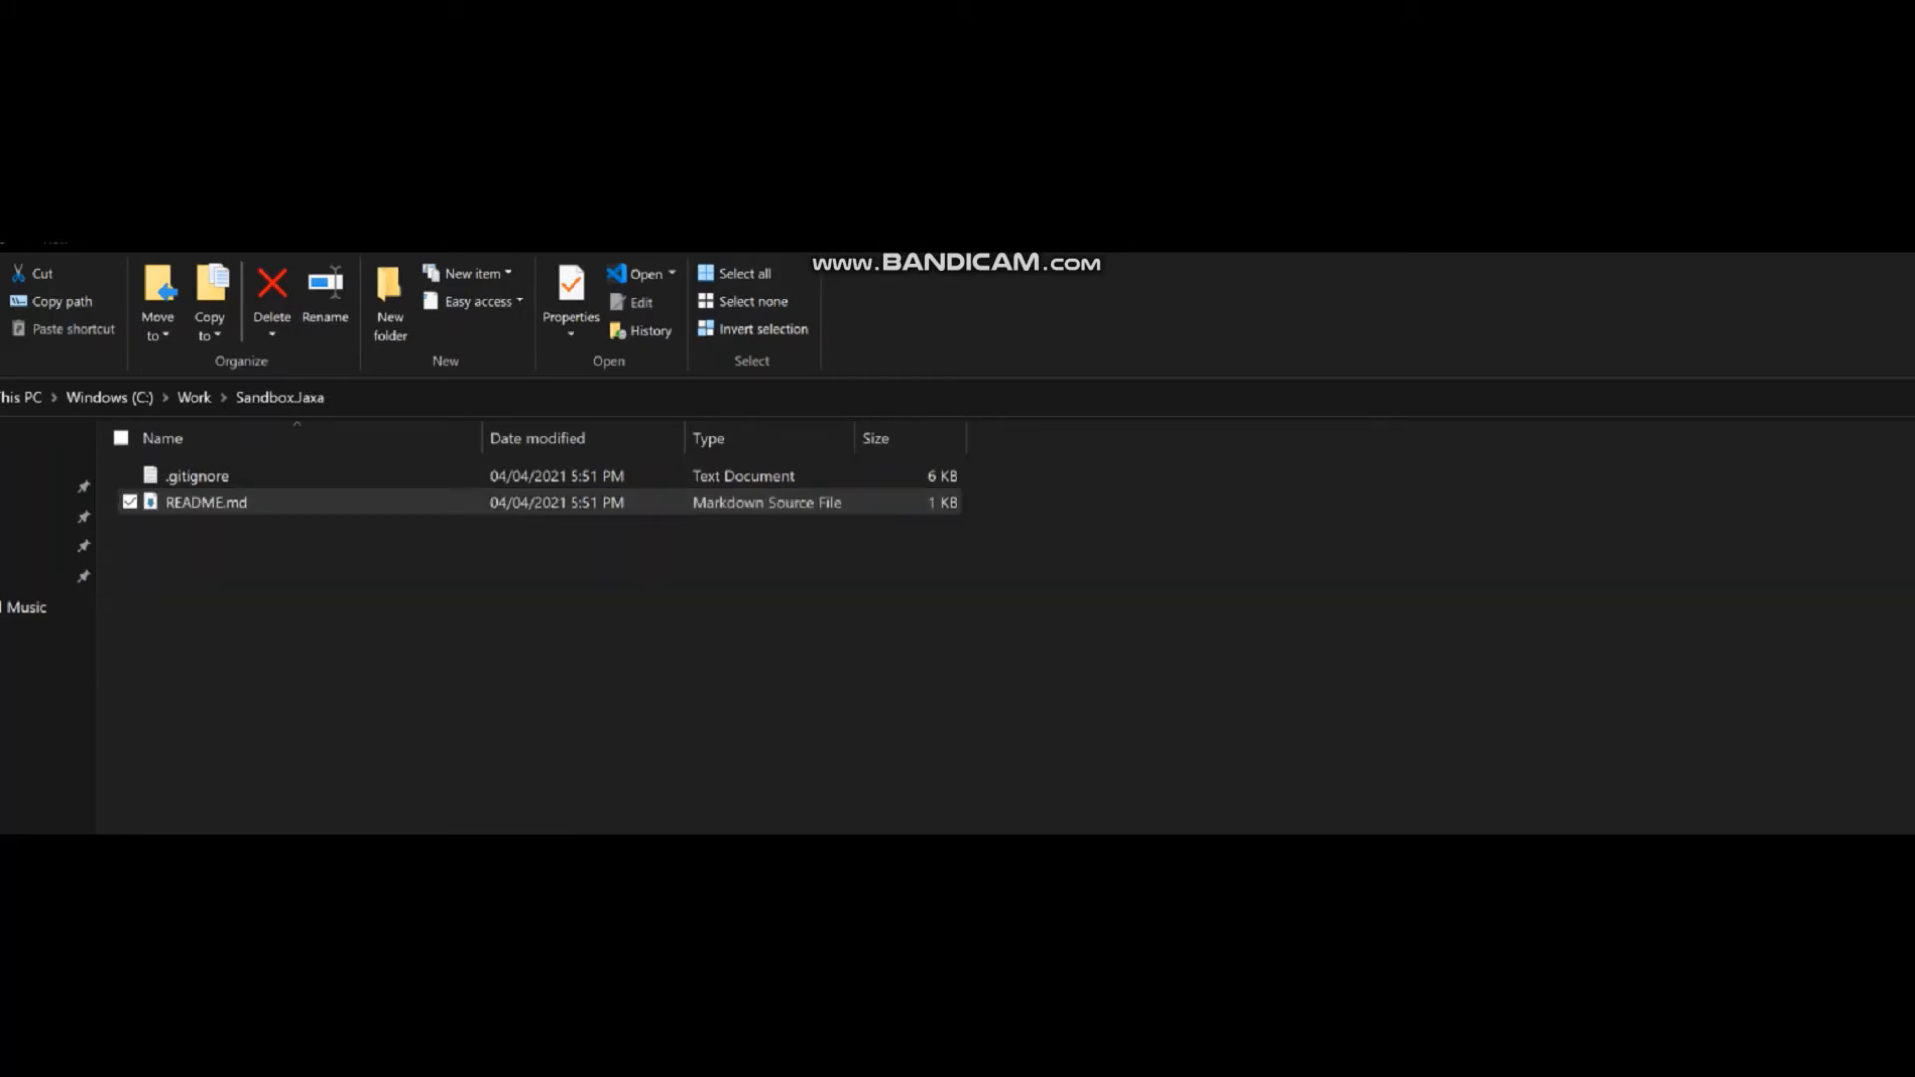
drag(1895, 599, 1064, 298)
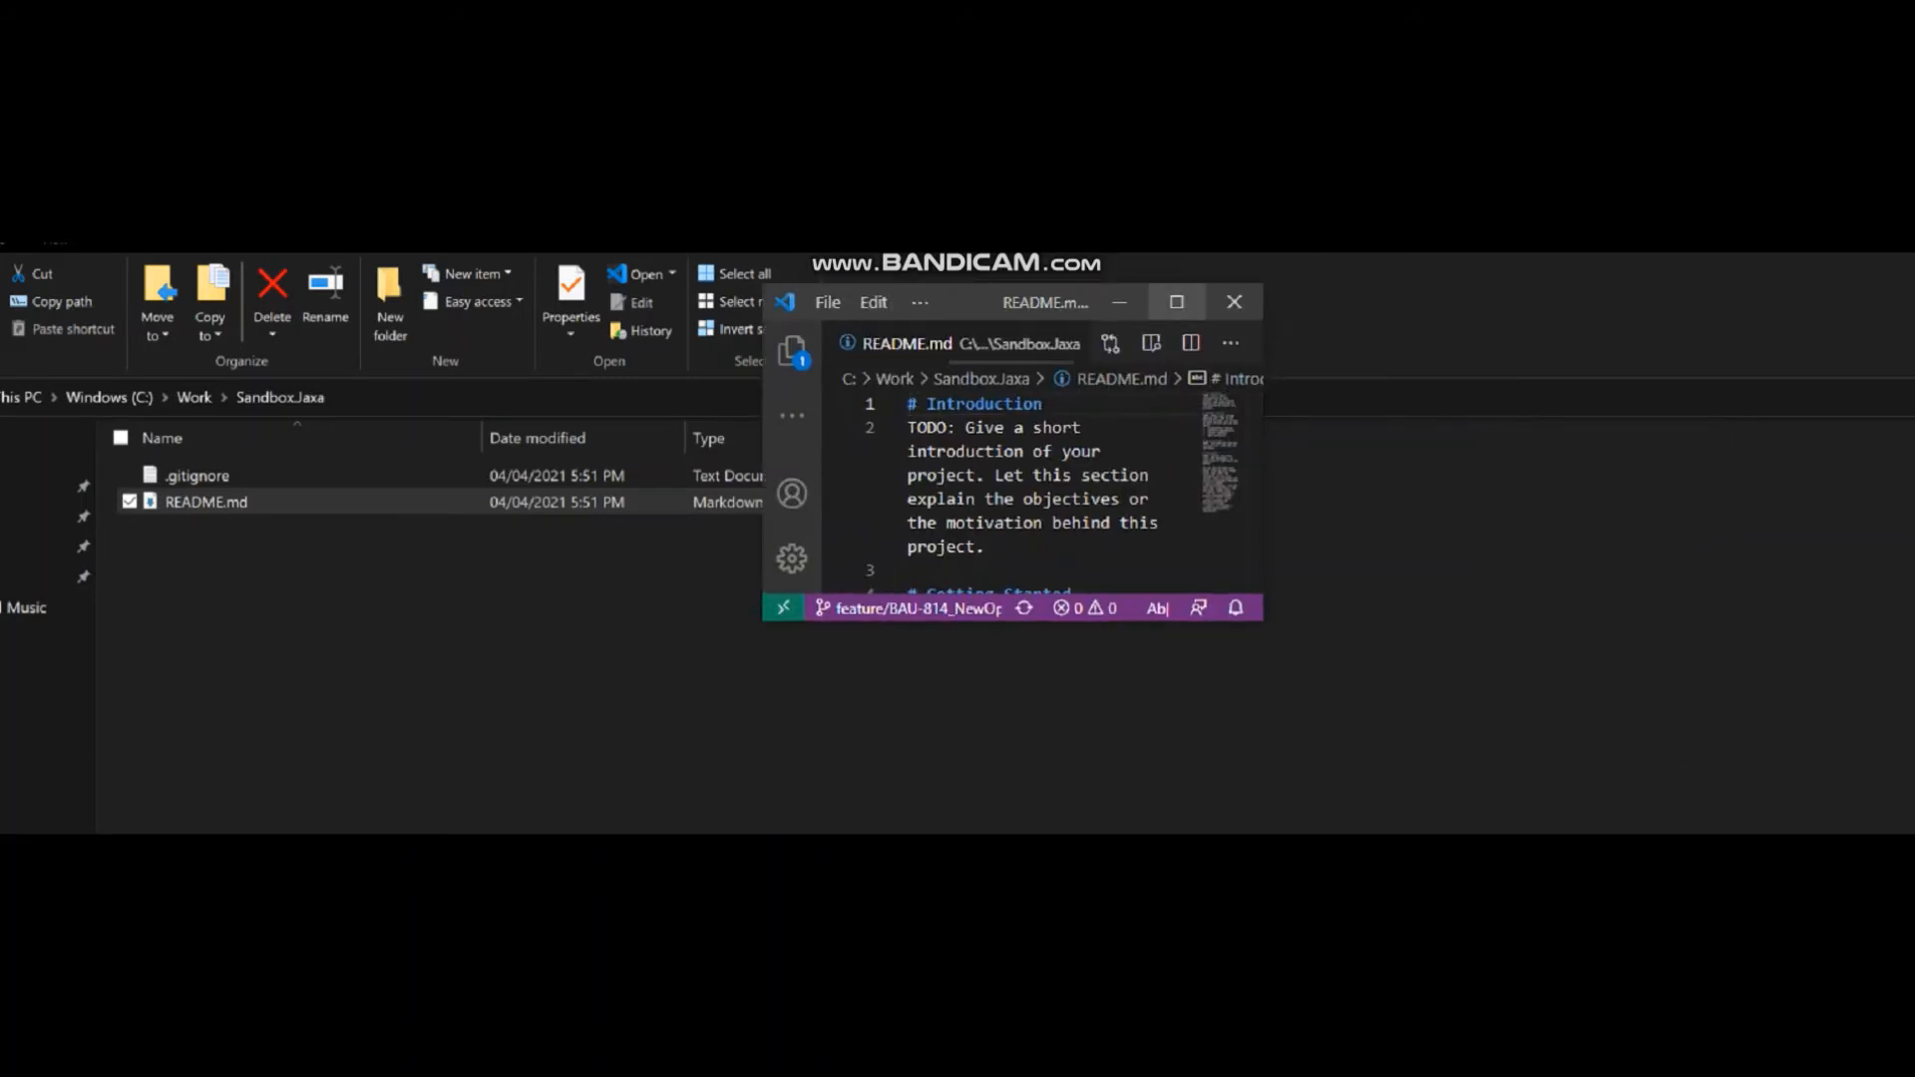
click(1192, 302)
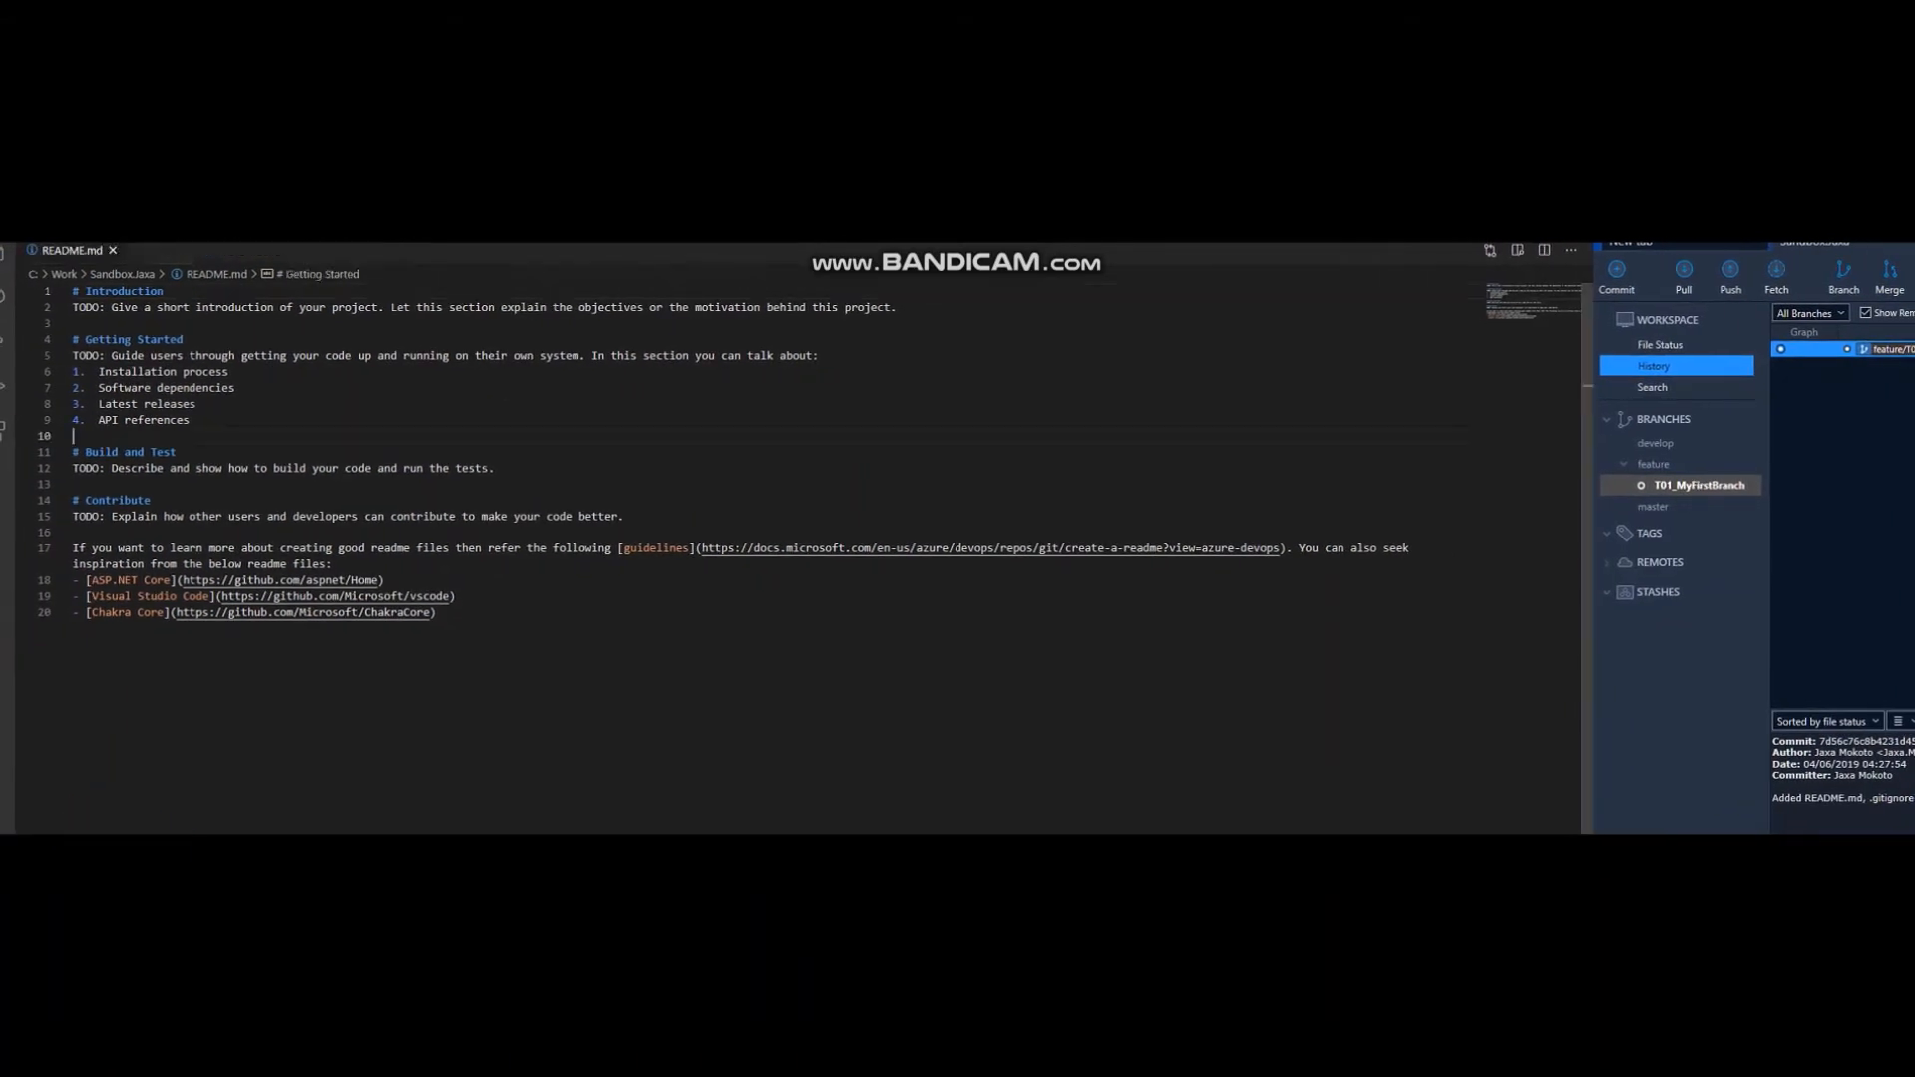
Insert a "#Testing" heading on line 17 of README.md, below the Contribute section.
key(ctrl+shift+Left)
click(631, 517)
key(Return)
key(Return)
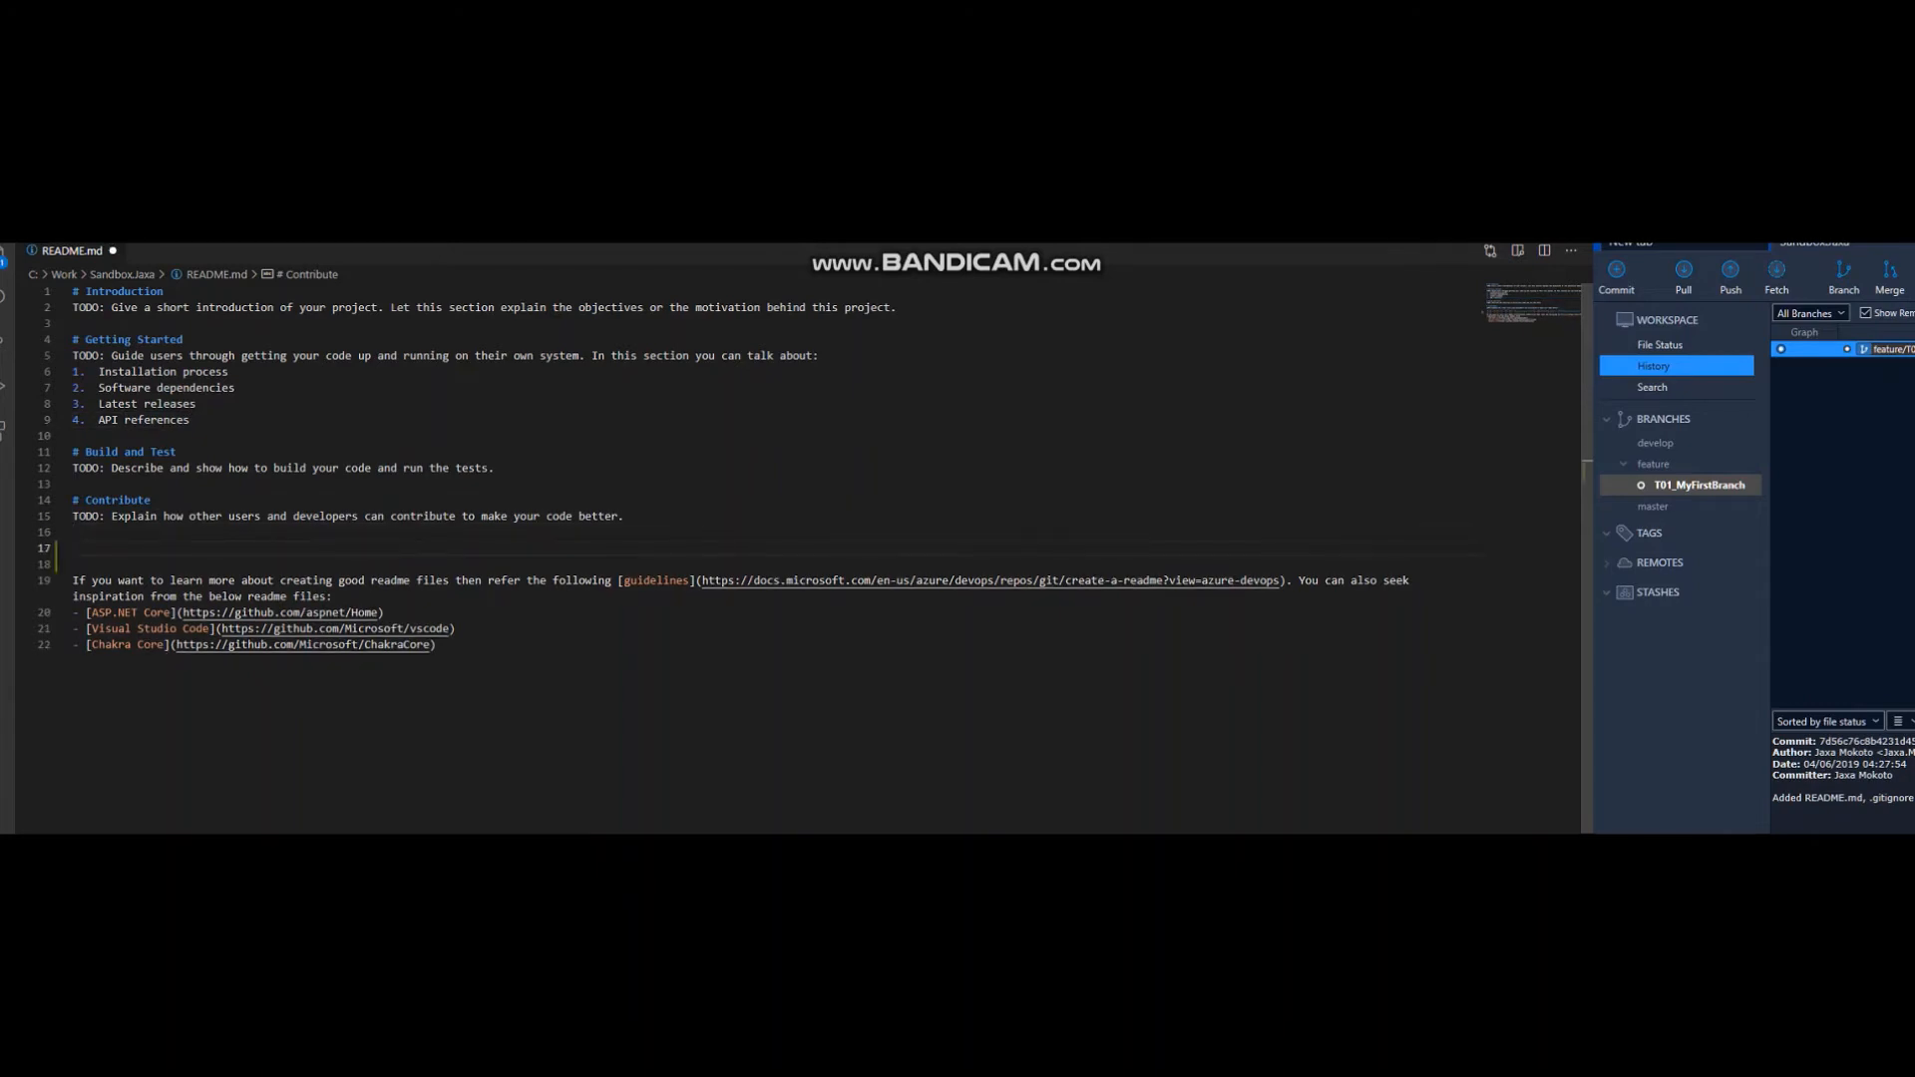
text(#tESTIN)
key(BackSpace)
key(BackSpace)
key(BackSpace)
key(BackSpace)
key(BackSpace)
key(BackSpace)
text(Testing)
key(Return)
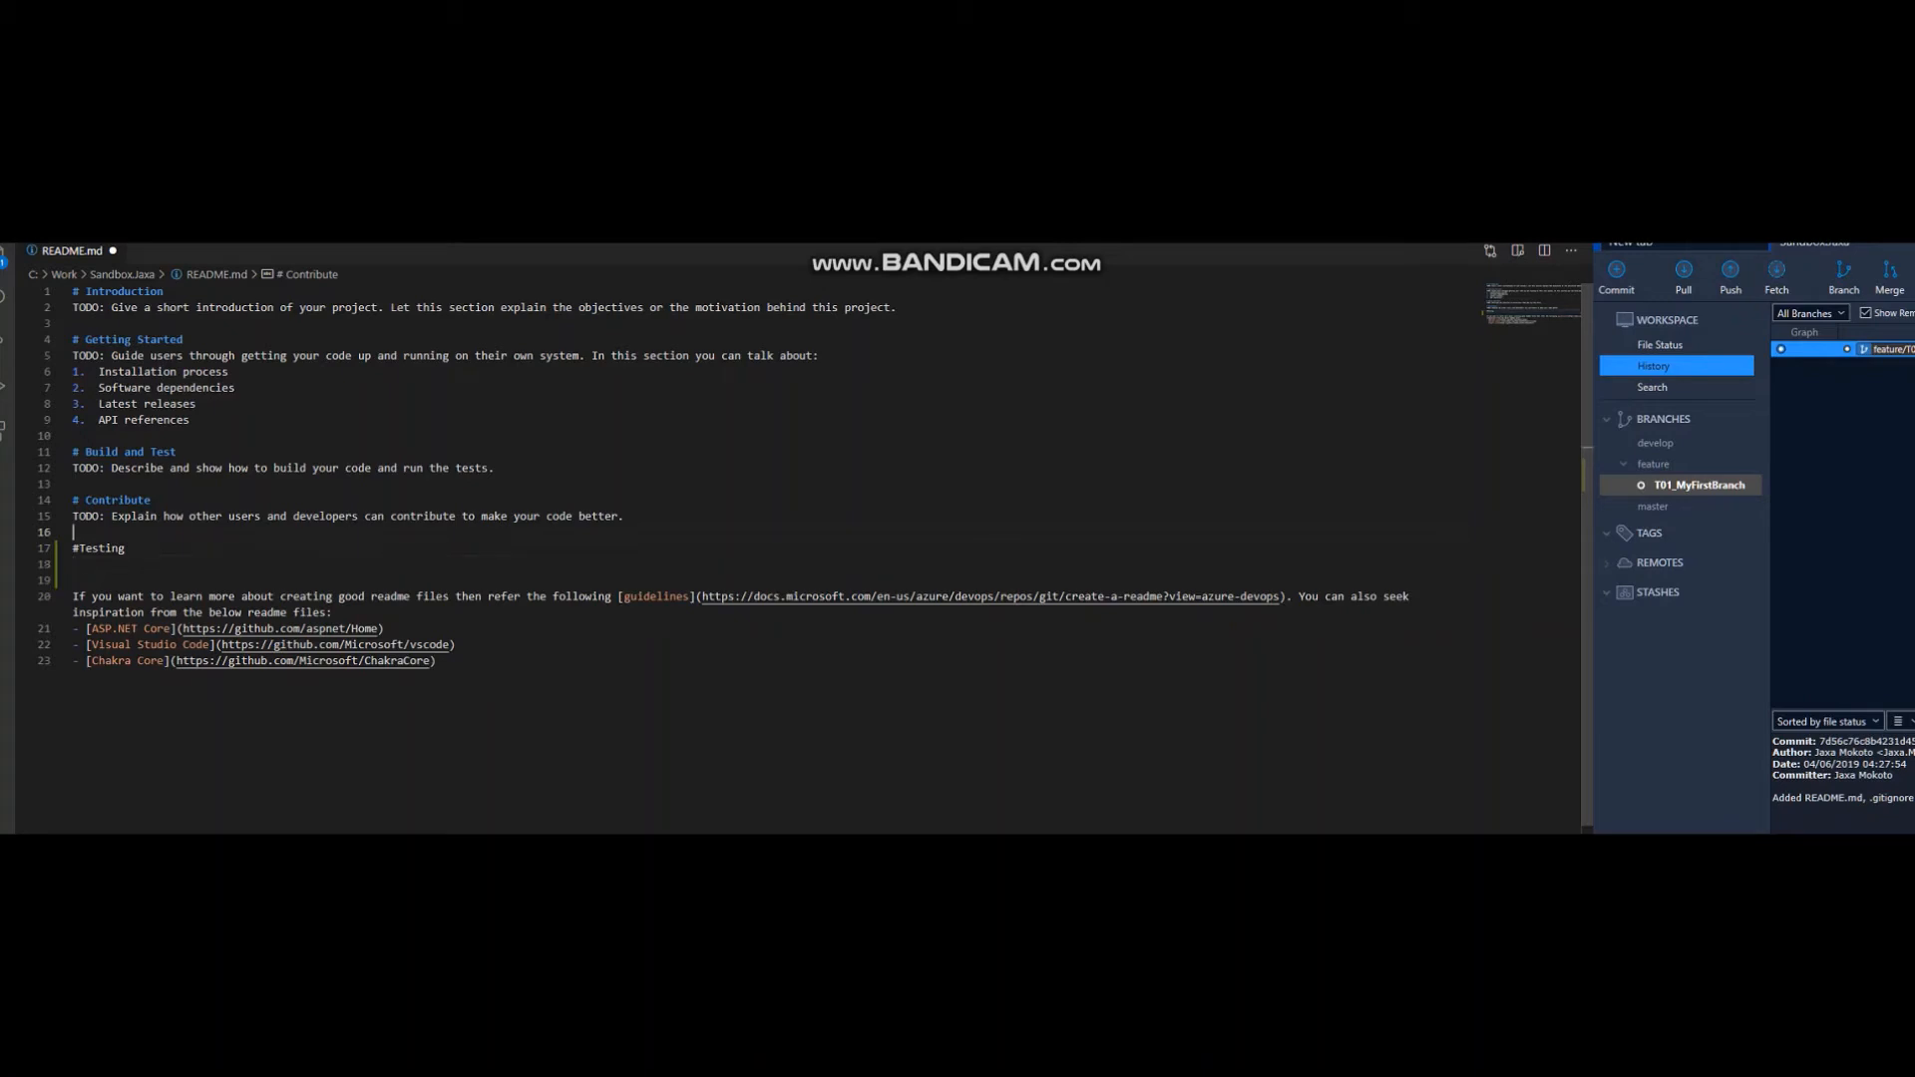
Space the heading as "# Testing" and write "I have created my first change in this file." beneath it.
key(Right)
text(I have created my first Rhange In this file.)
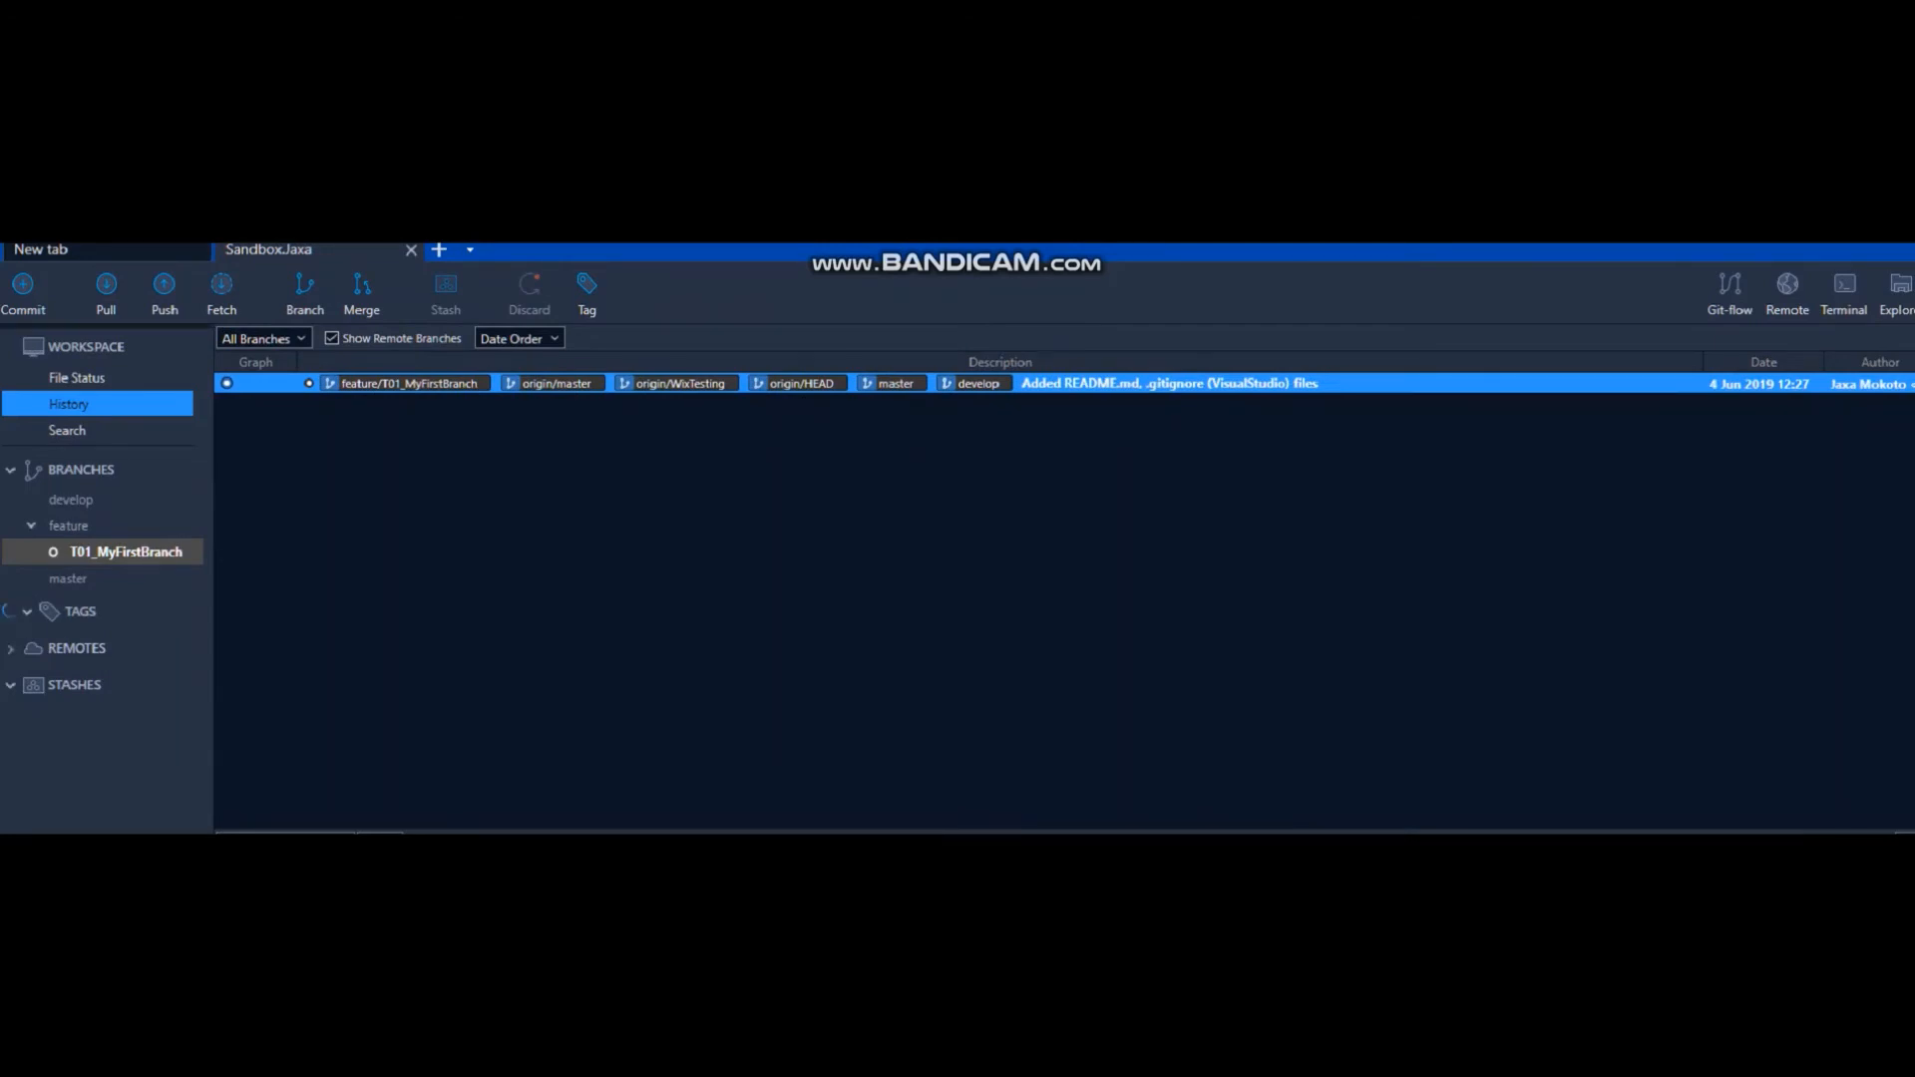
In Sourcetree, review the uncommitted README.md changes in the file status and stage all files.
click(69, 379)
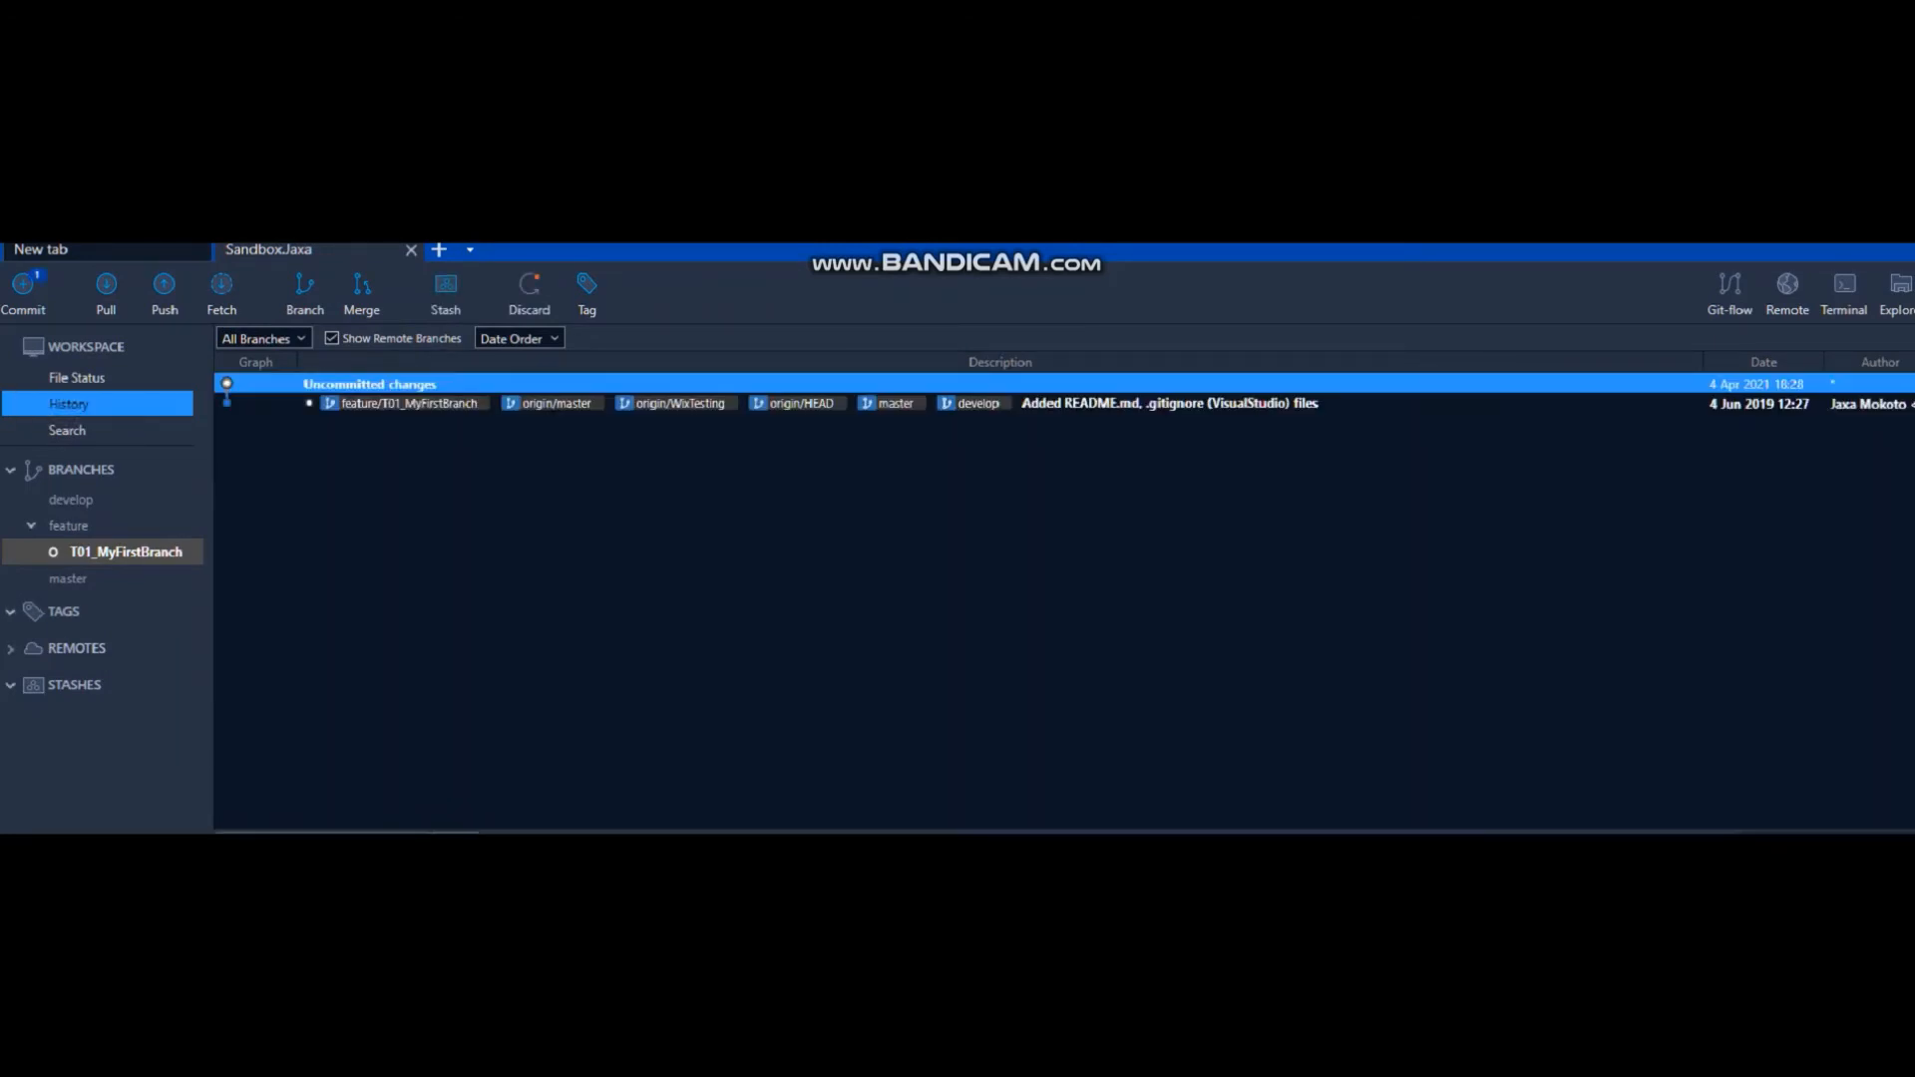
click(283, 809)
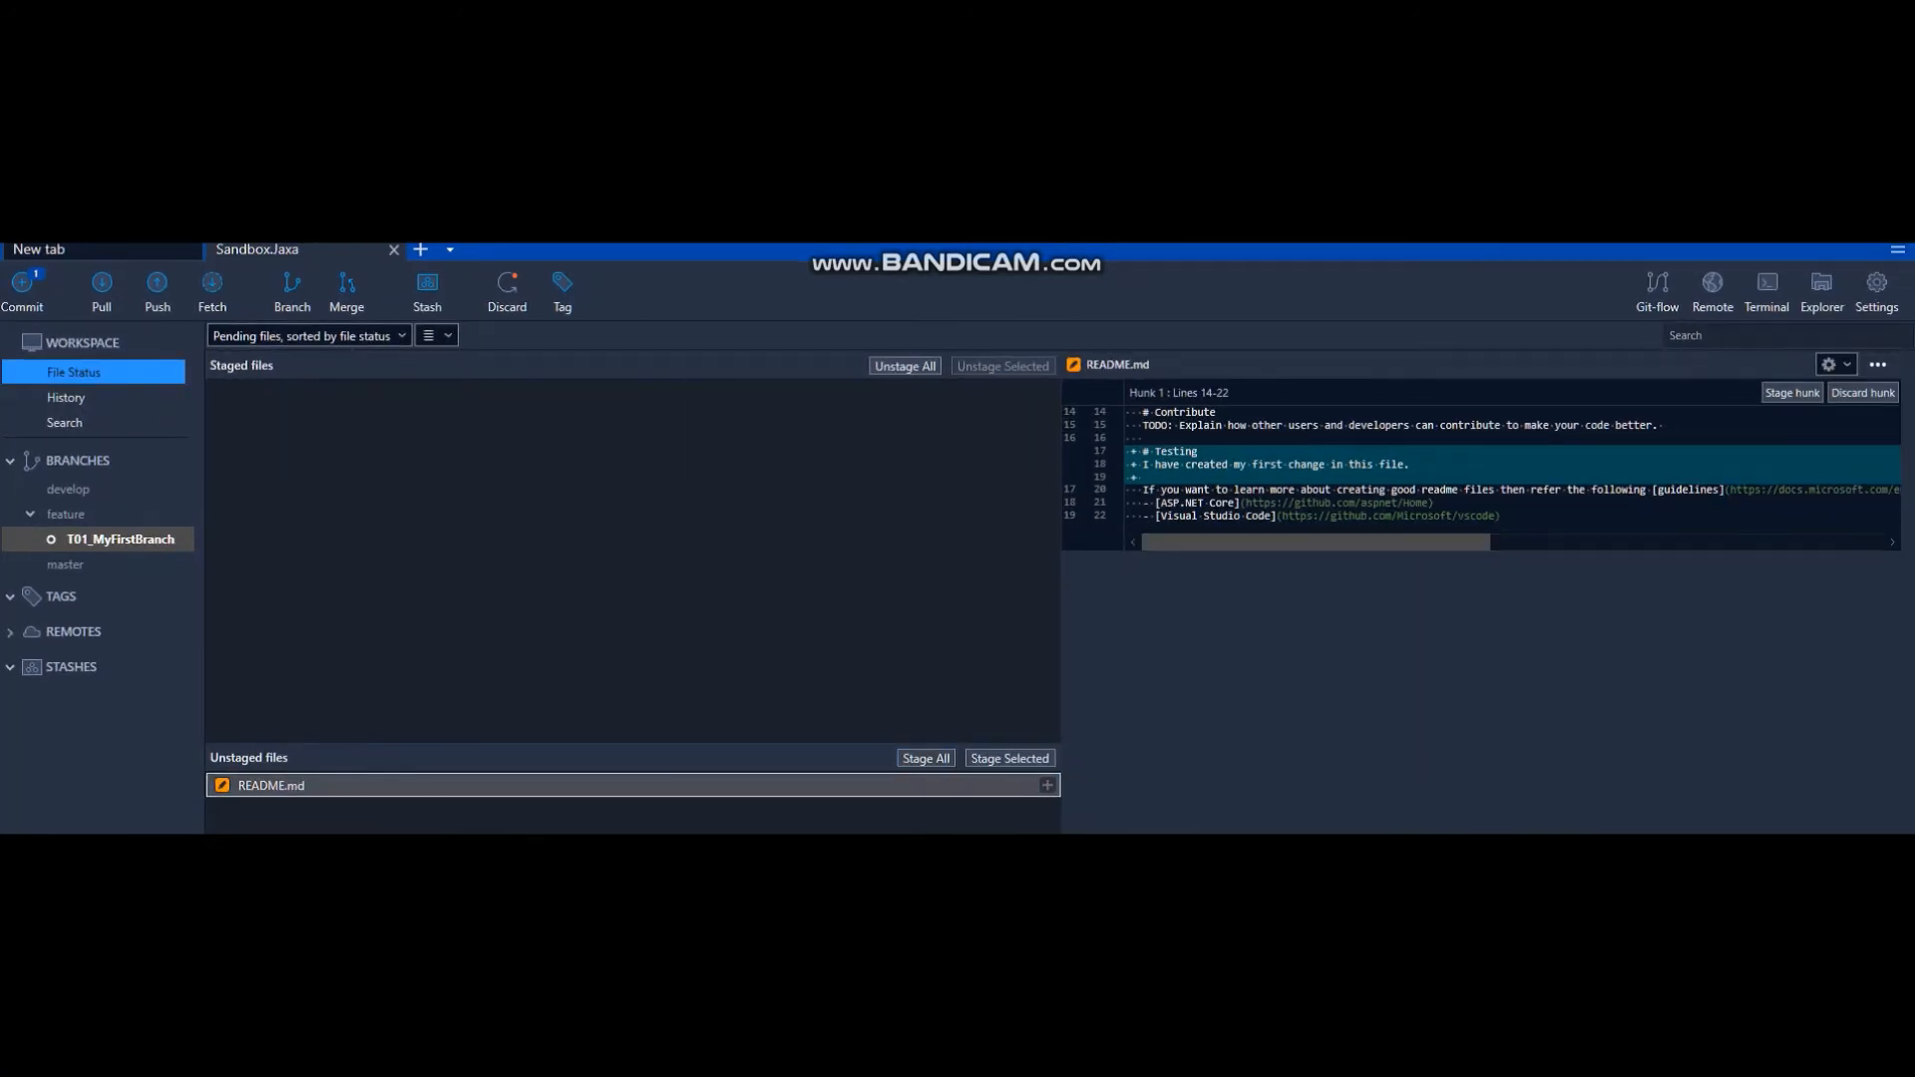
right_click(508, 782)
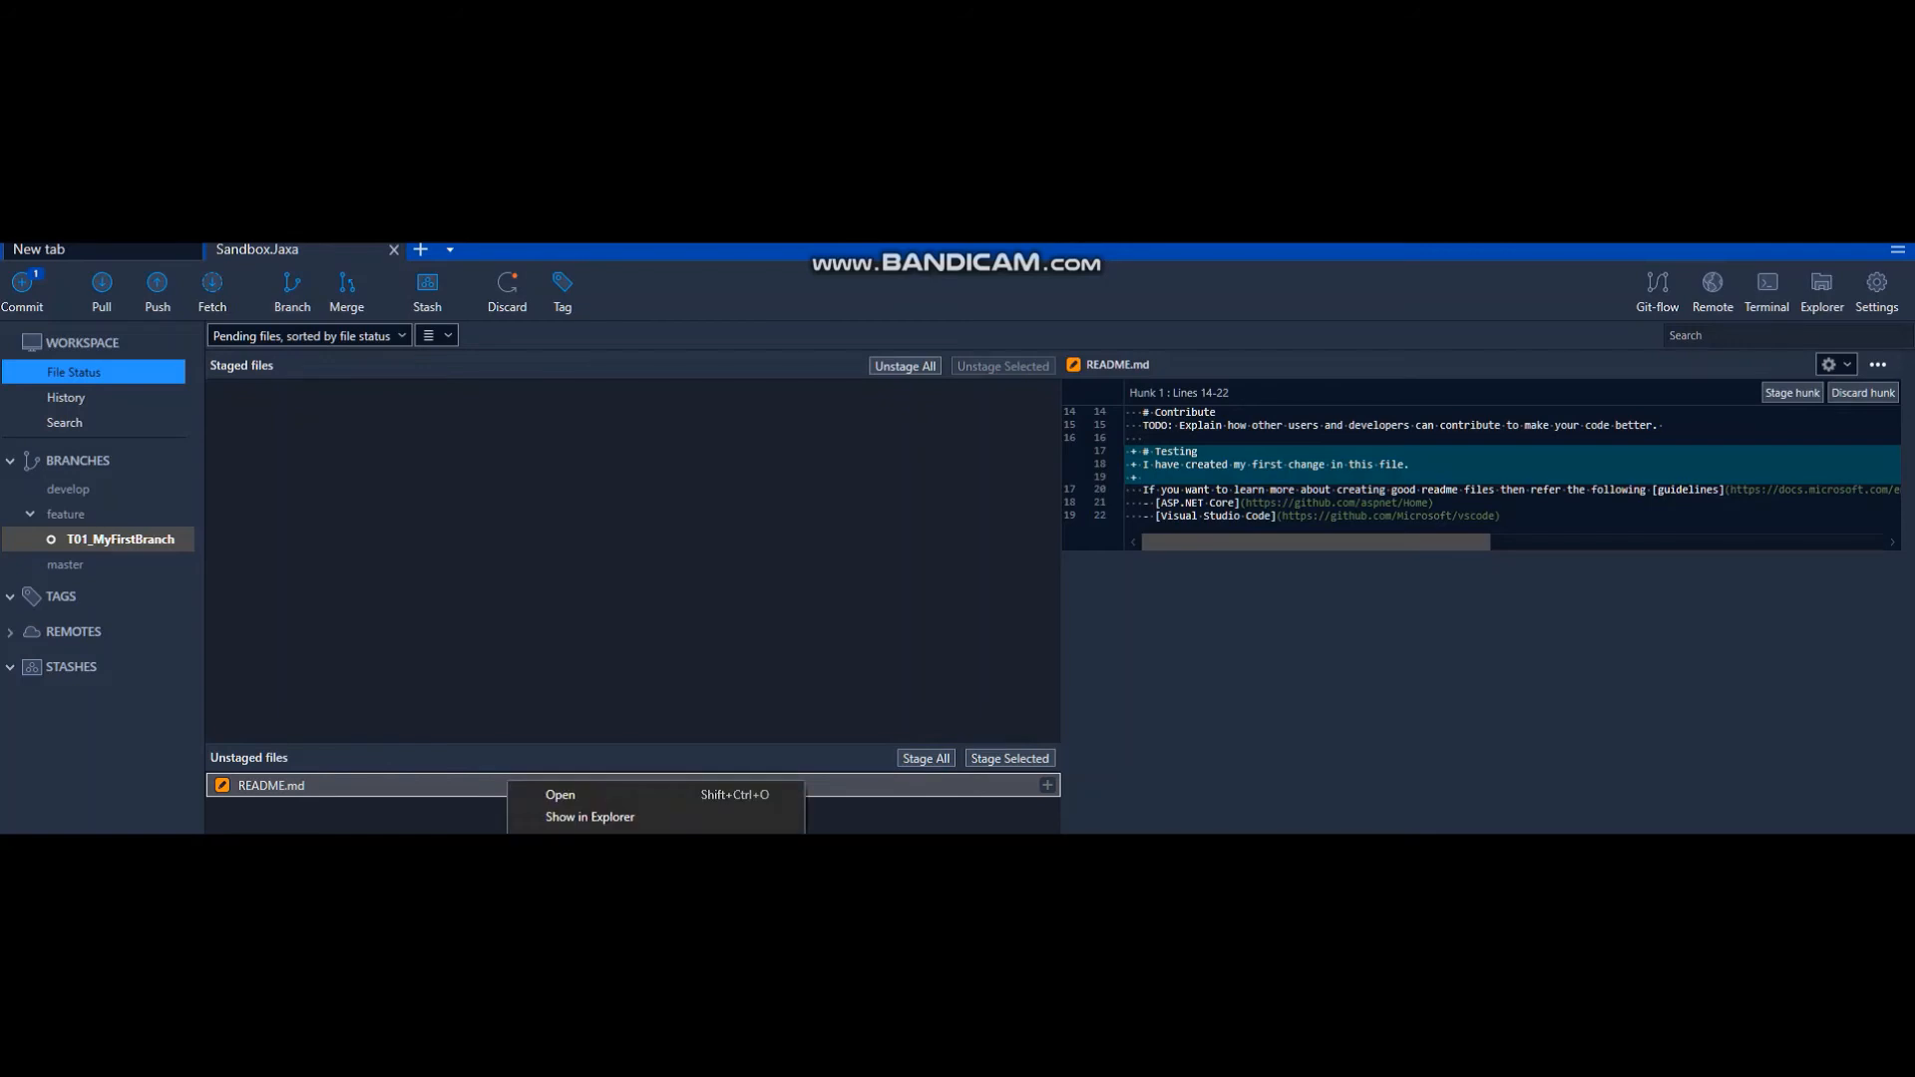
key(Escape)
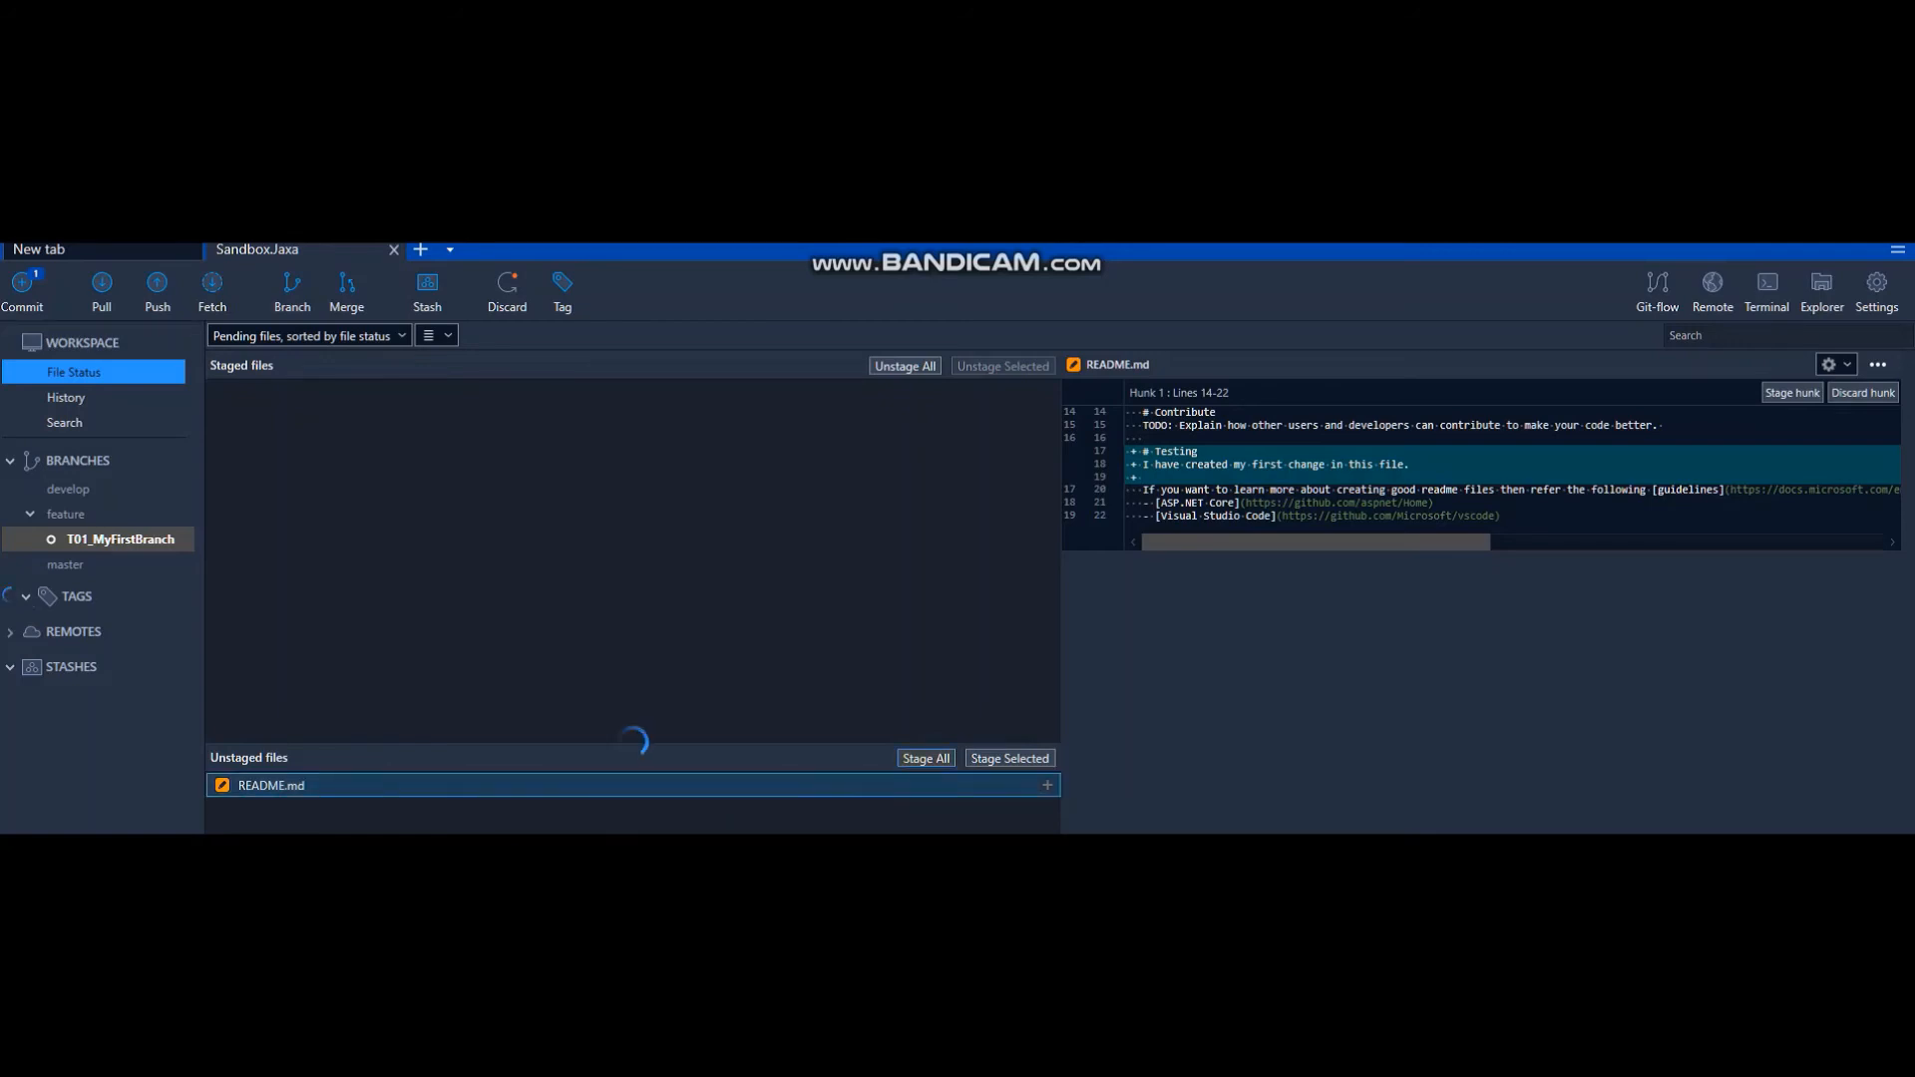
click(926, 758)
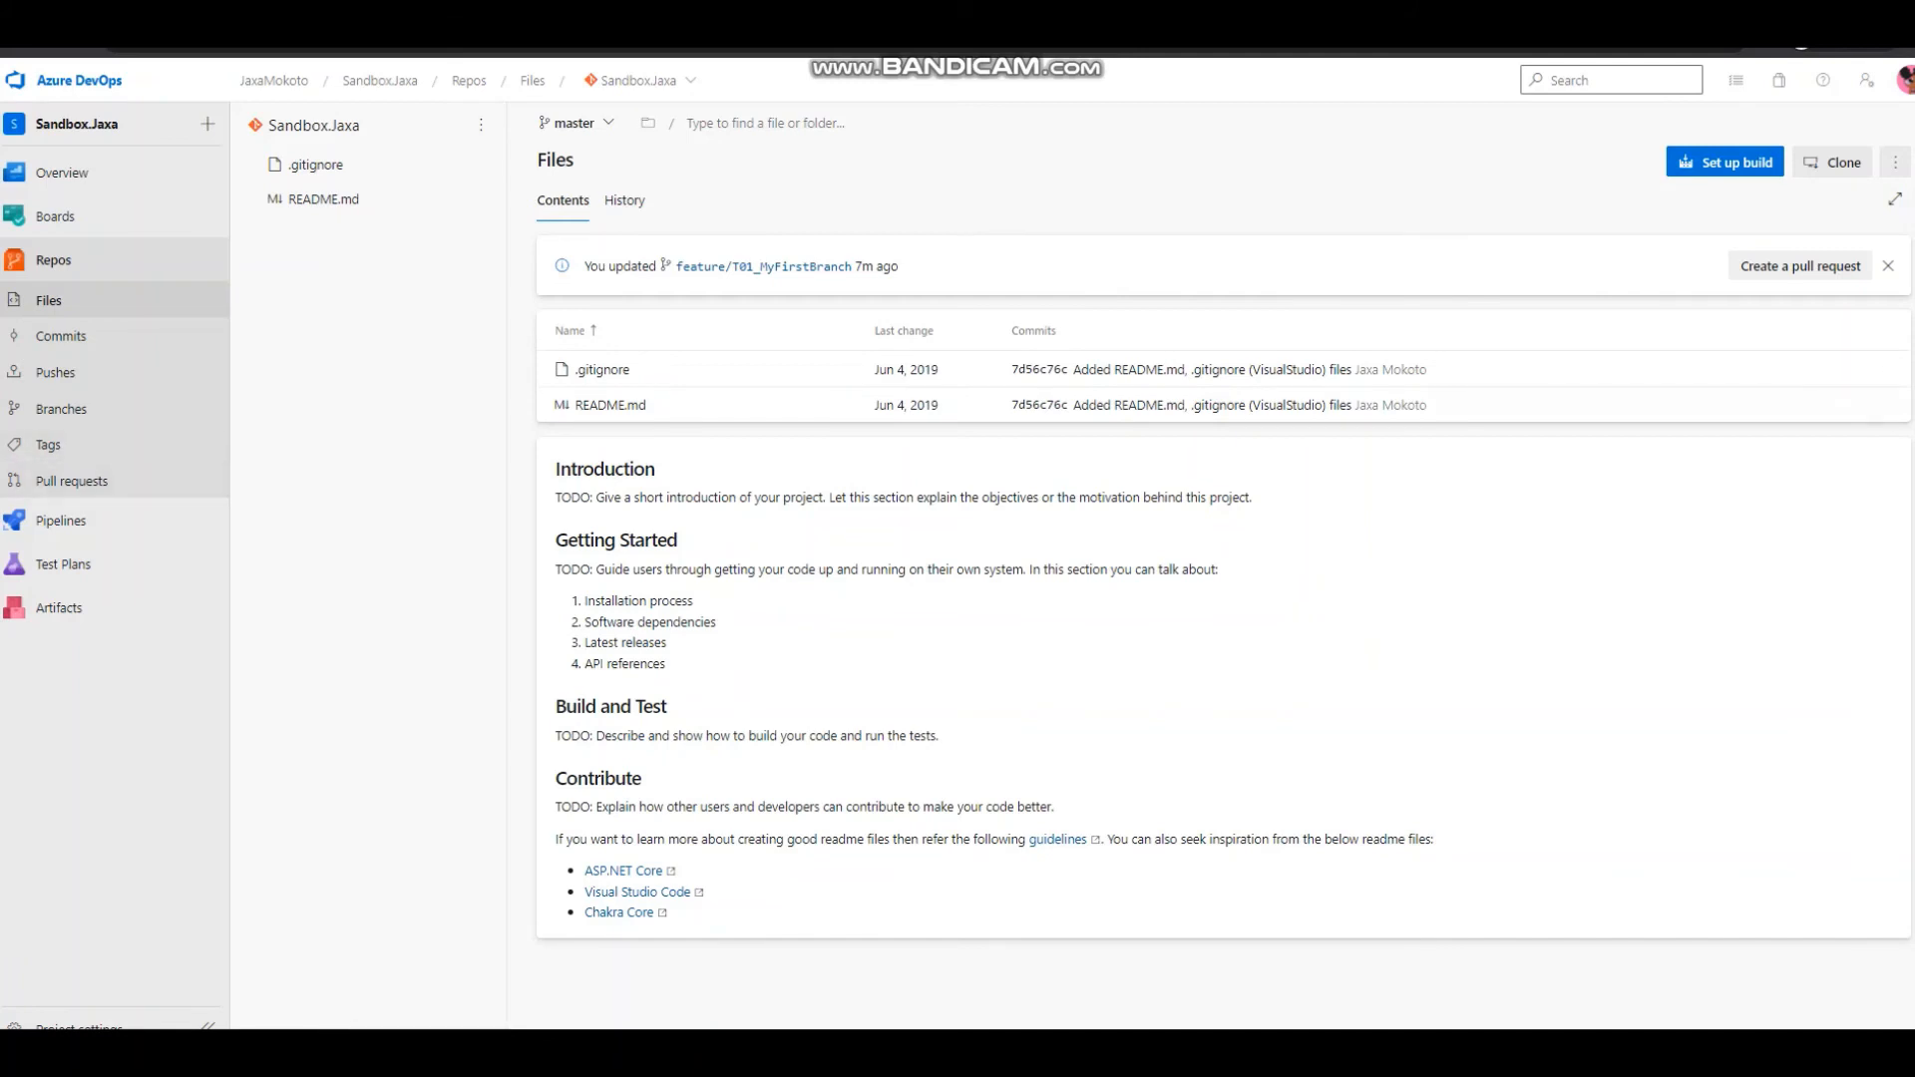
In Azure DevOps, start a pull request from feature/T01_MyFirstBranch into master and review the lines added to README.md.
click(1801, 265)
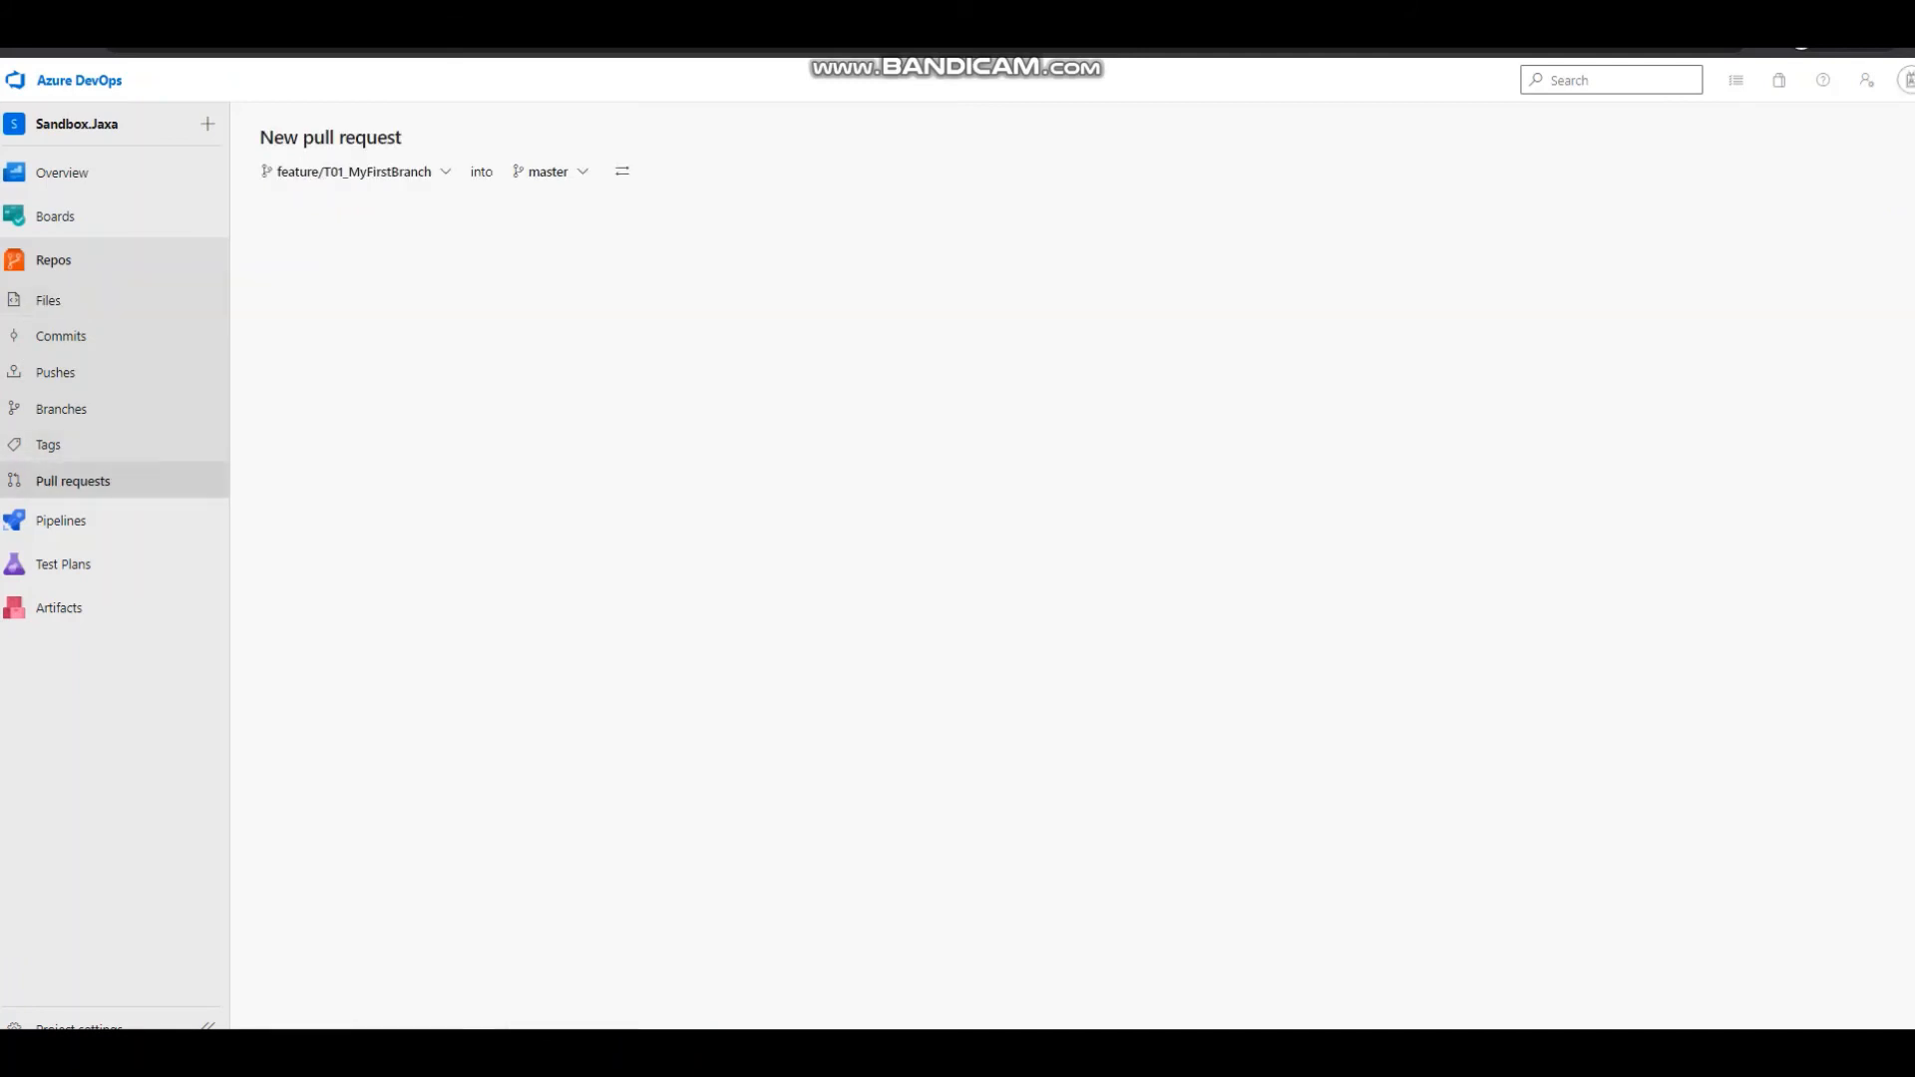
click(342, 209)
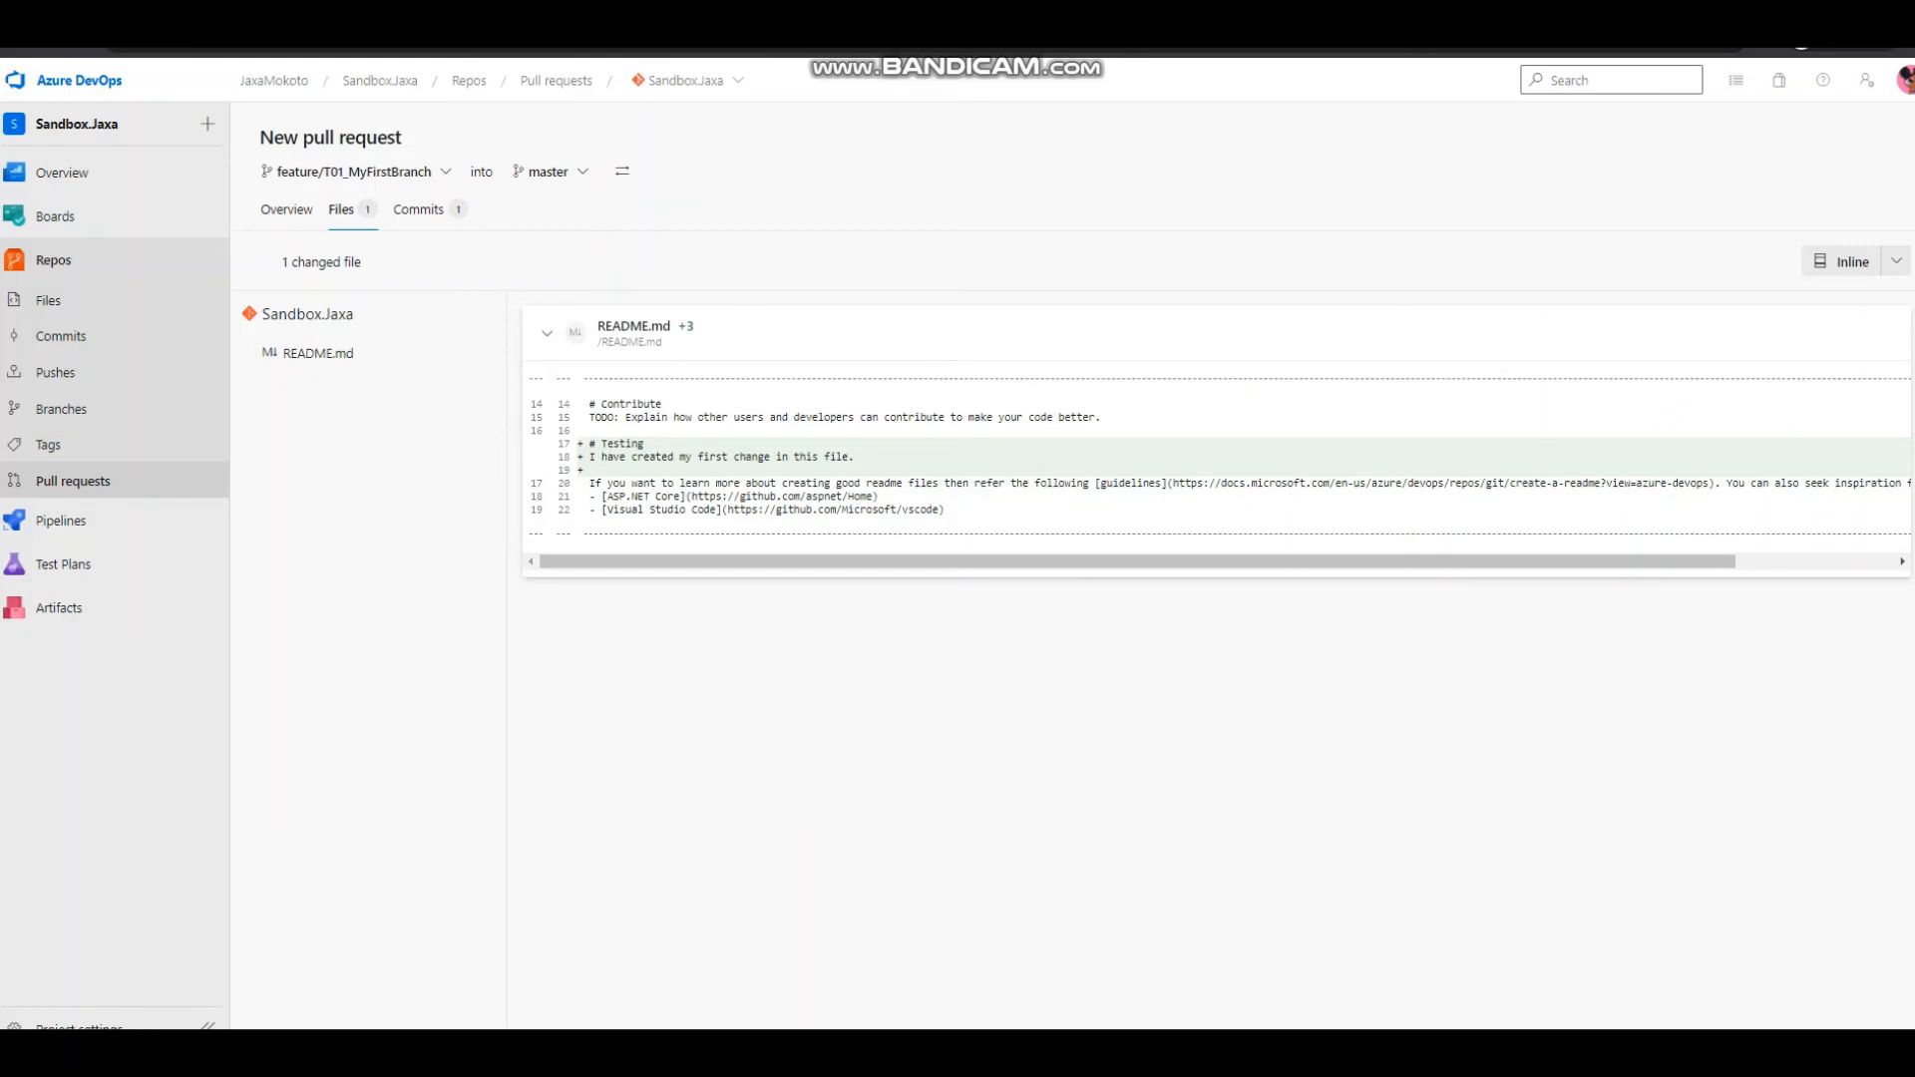
drag(590, 444, 855, 458)
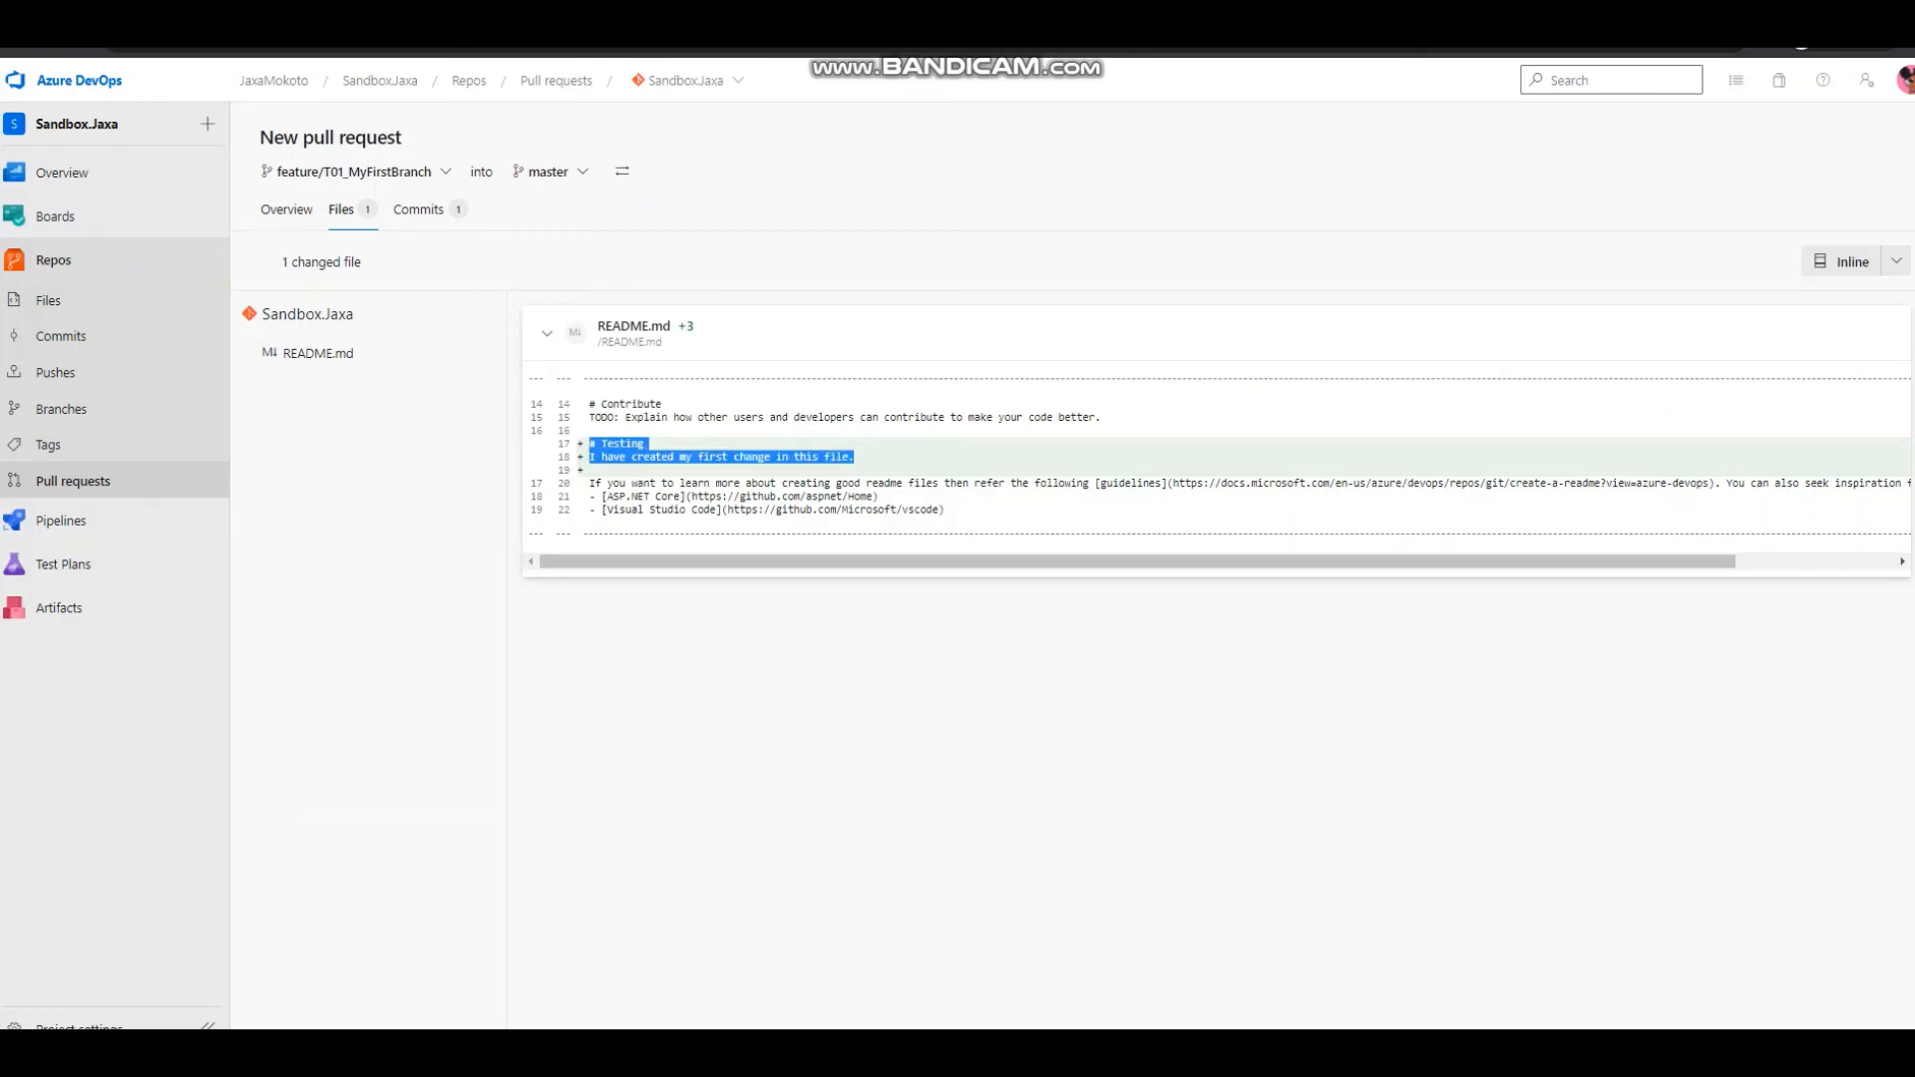
Title the pull request "T01: My first change in README.md", keep its description, and create it.
click(286, 209)
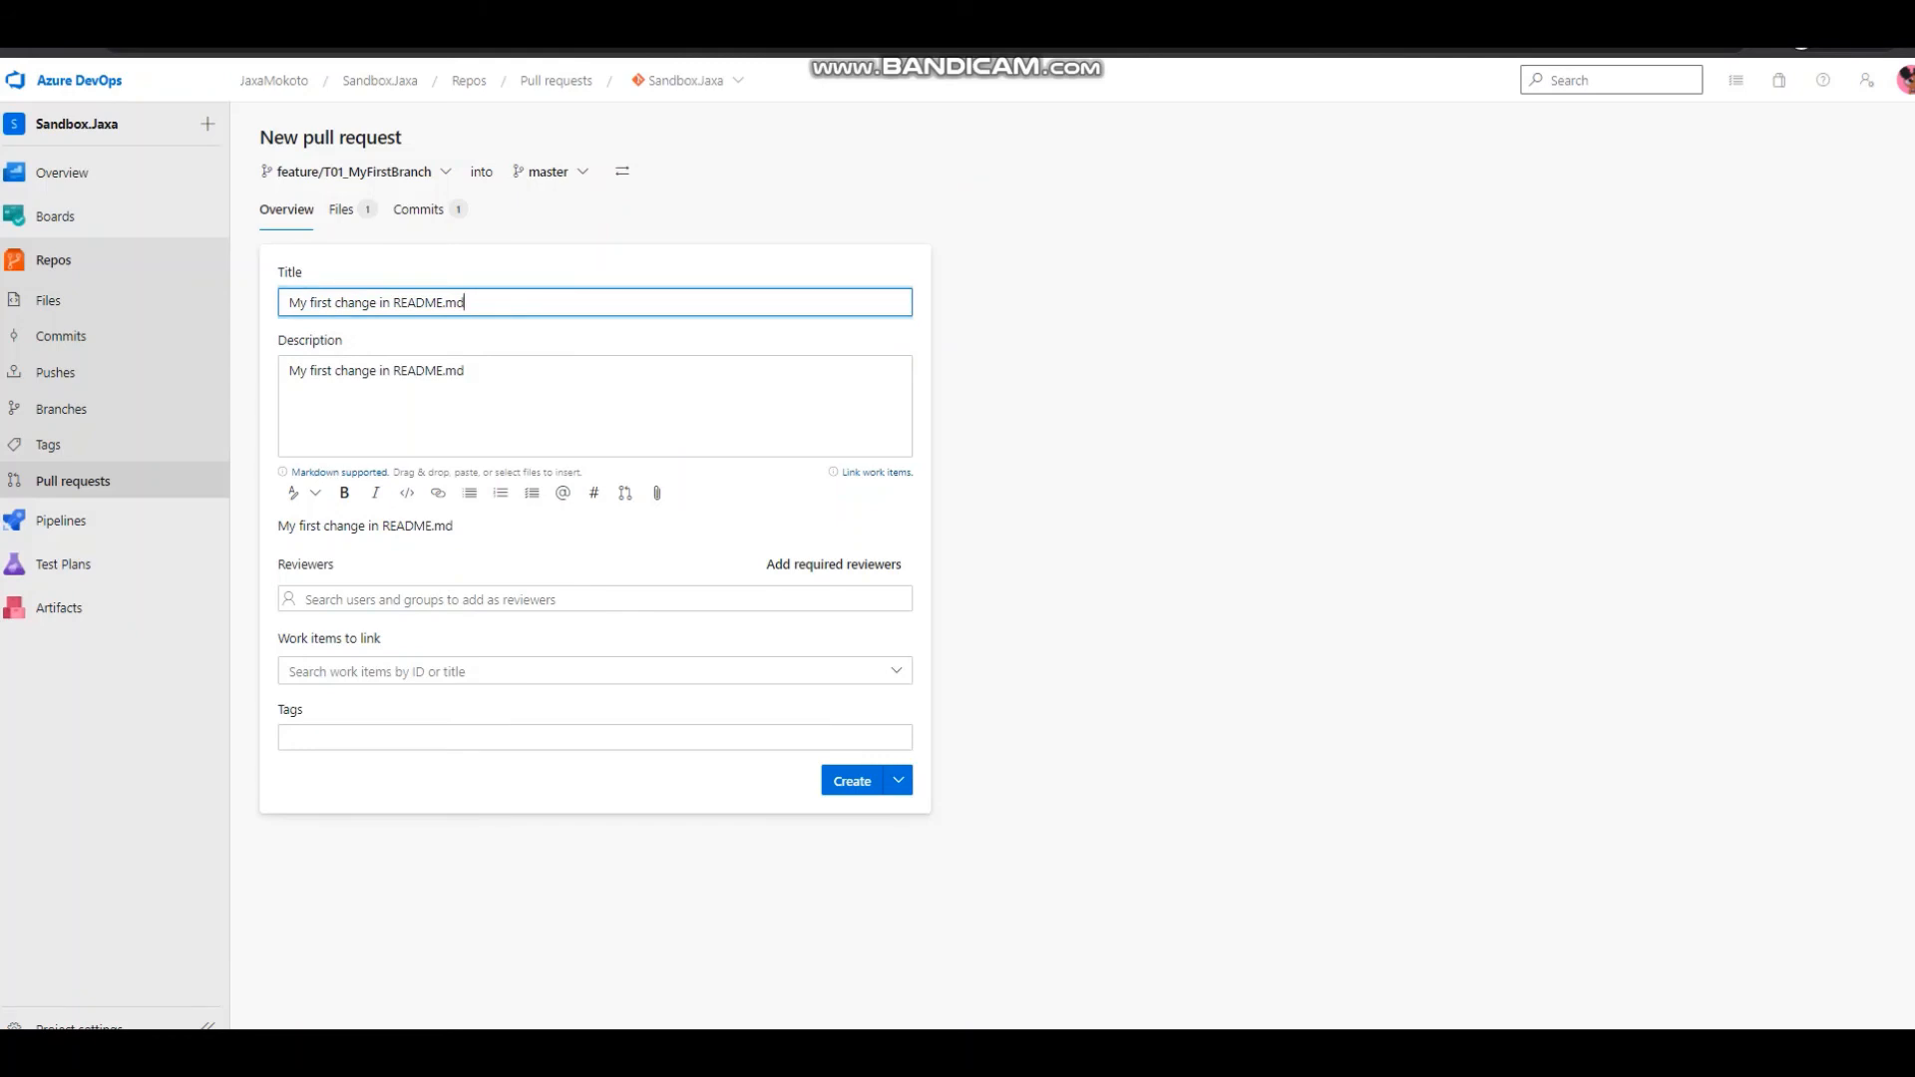
text(t)
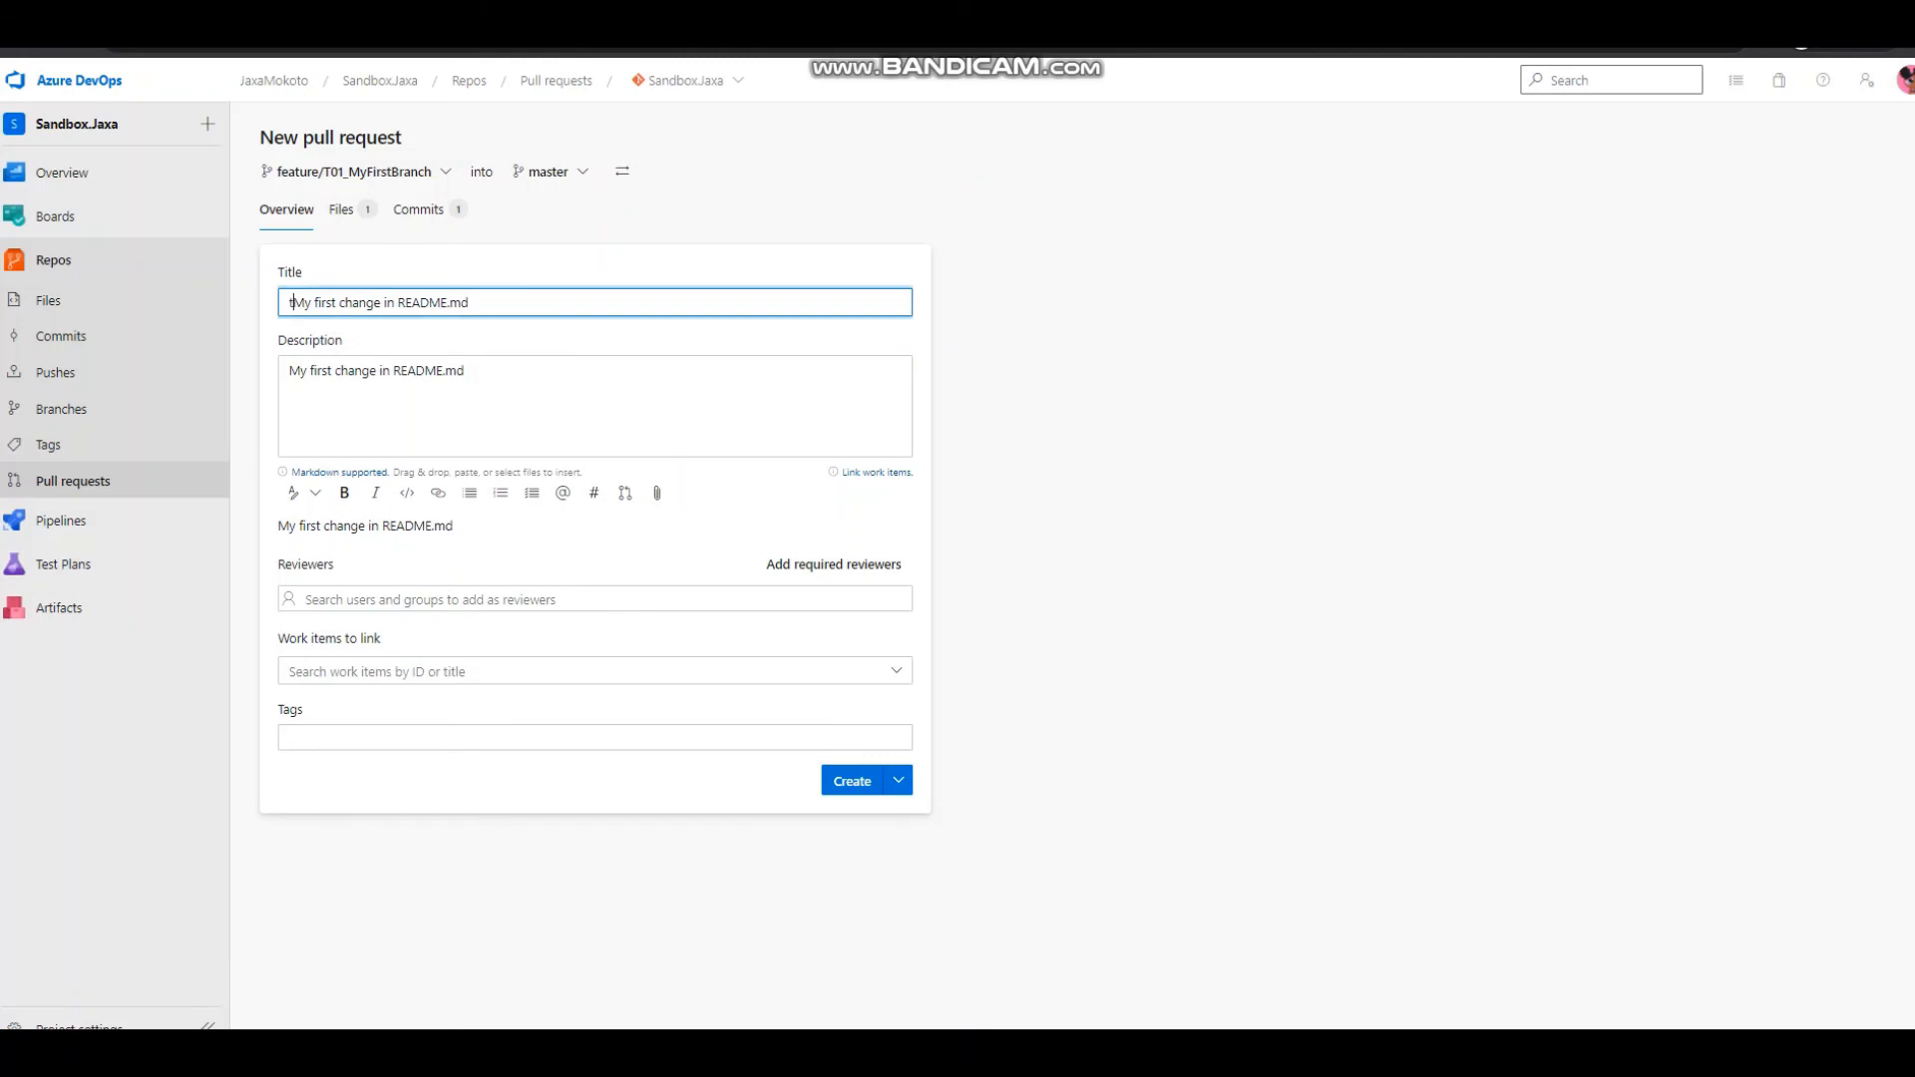
text(01:)
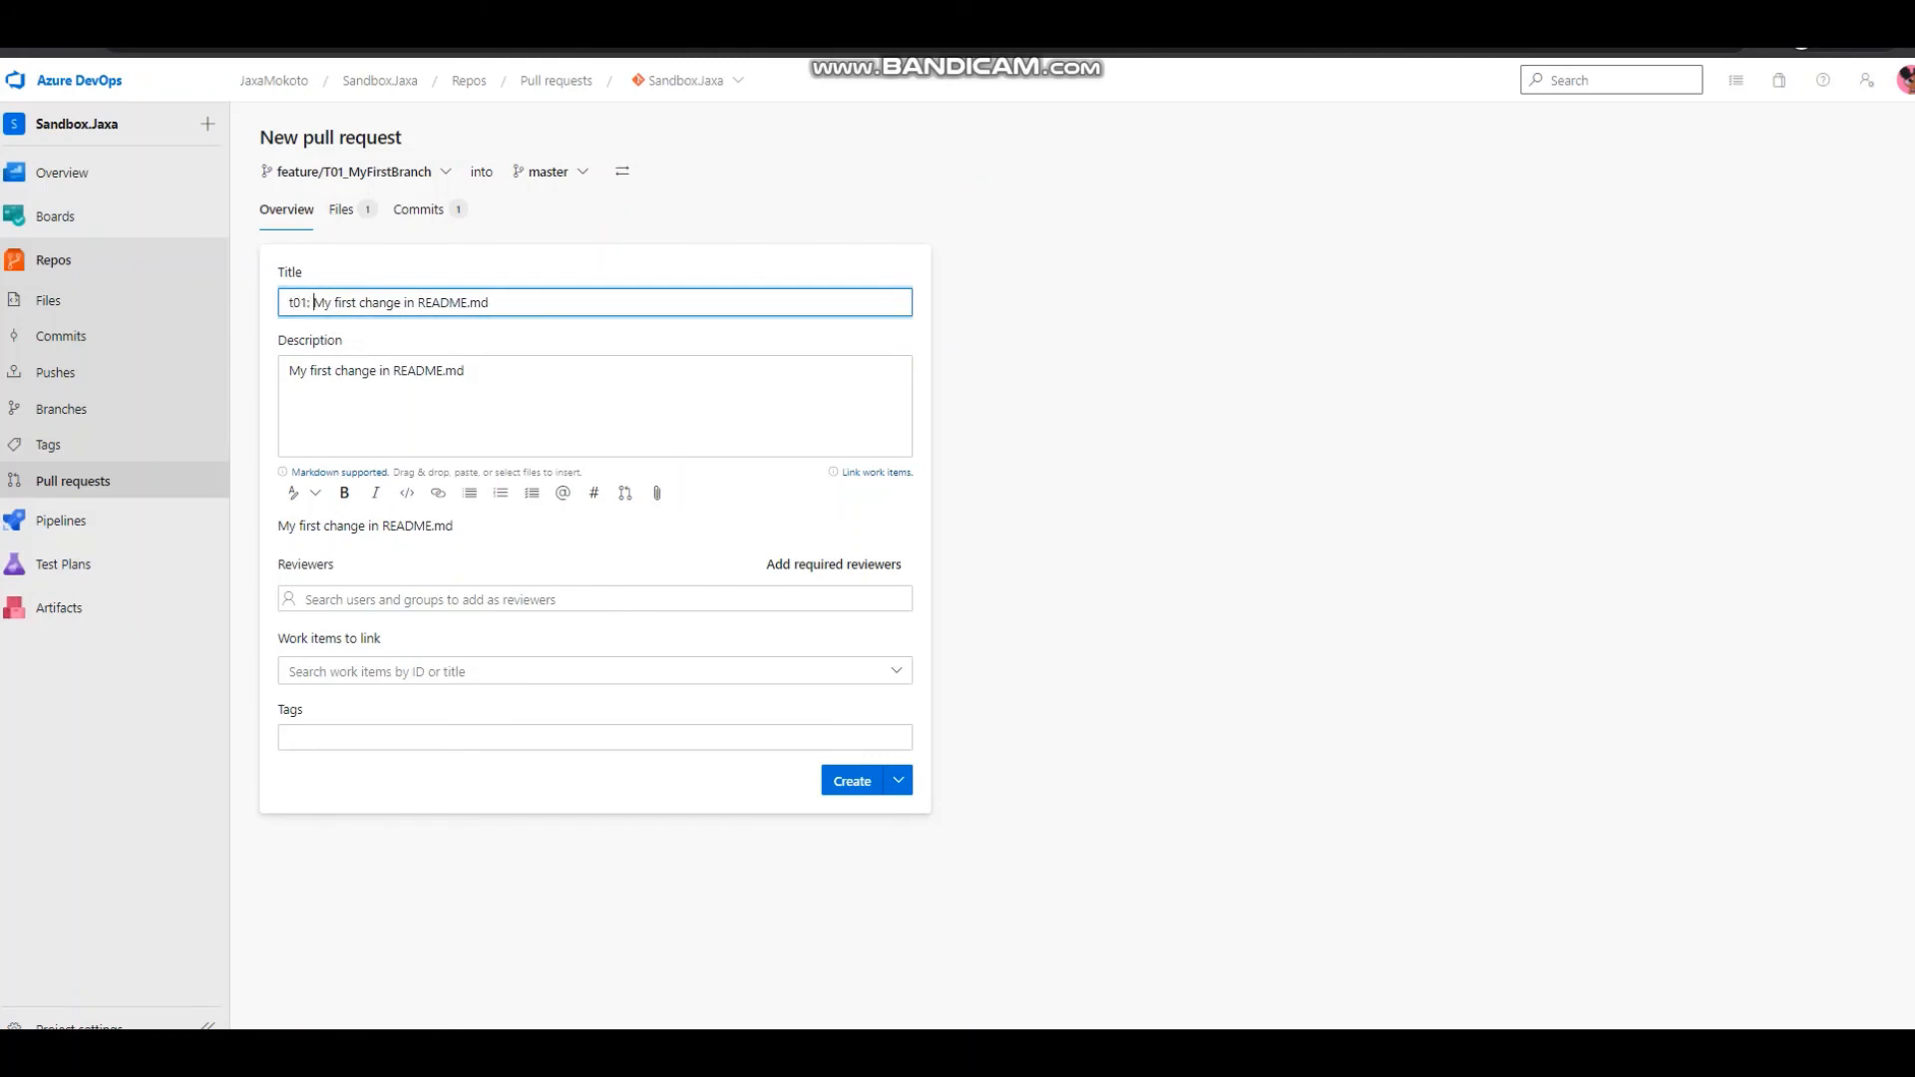
key(BackSpace)
text(T)
click(465, 371)
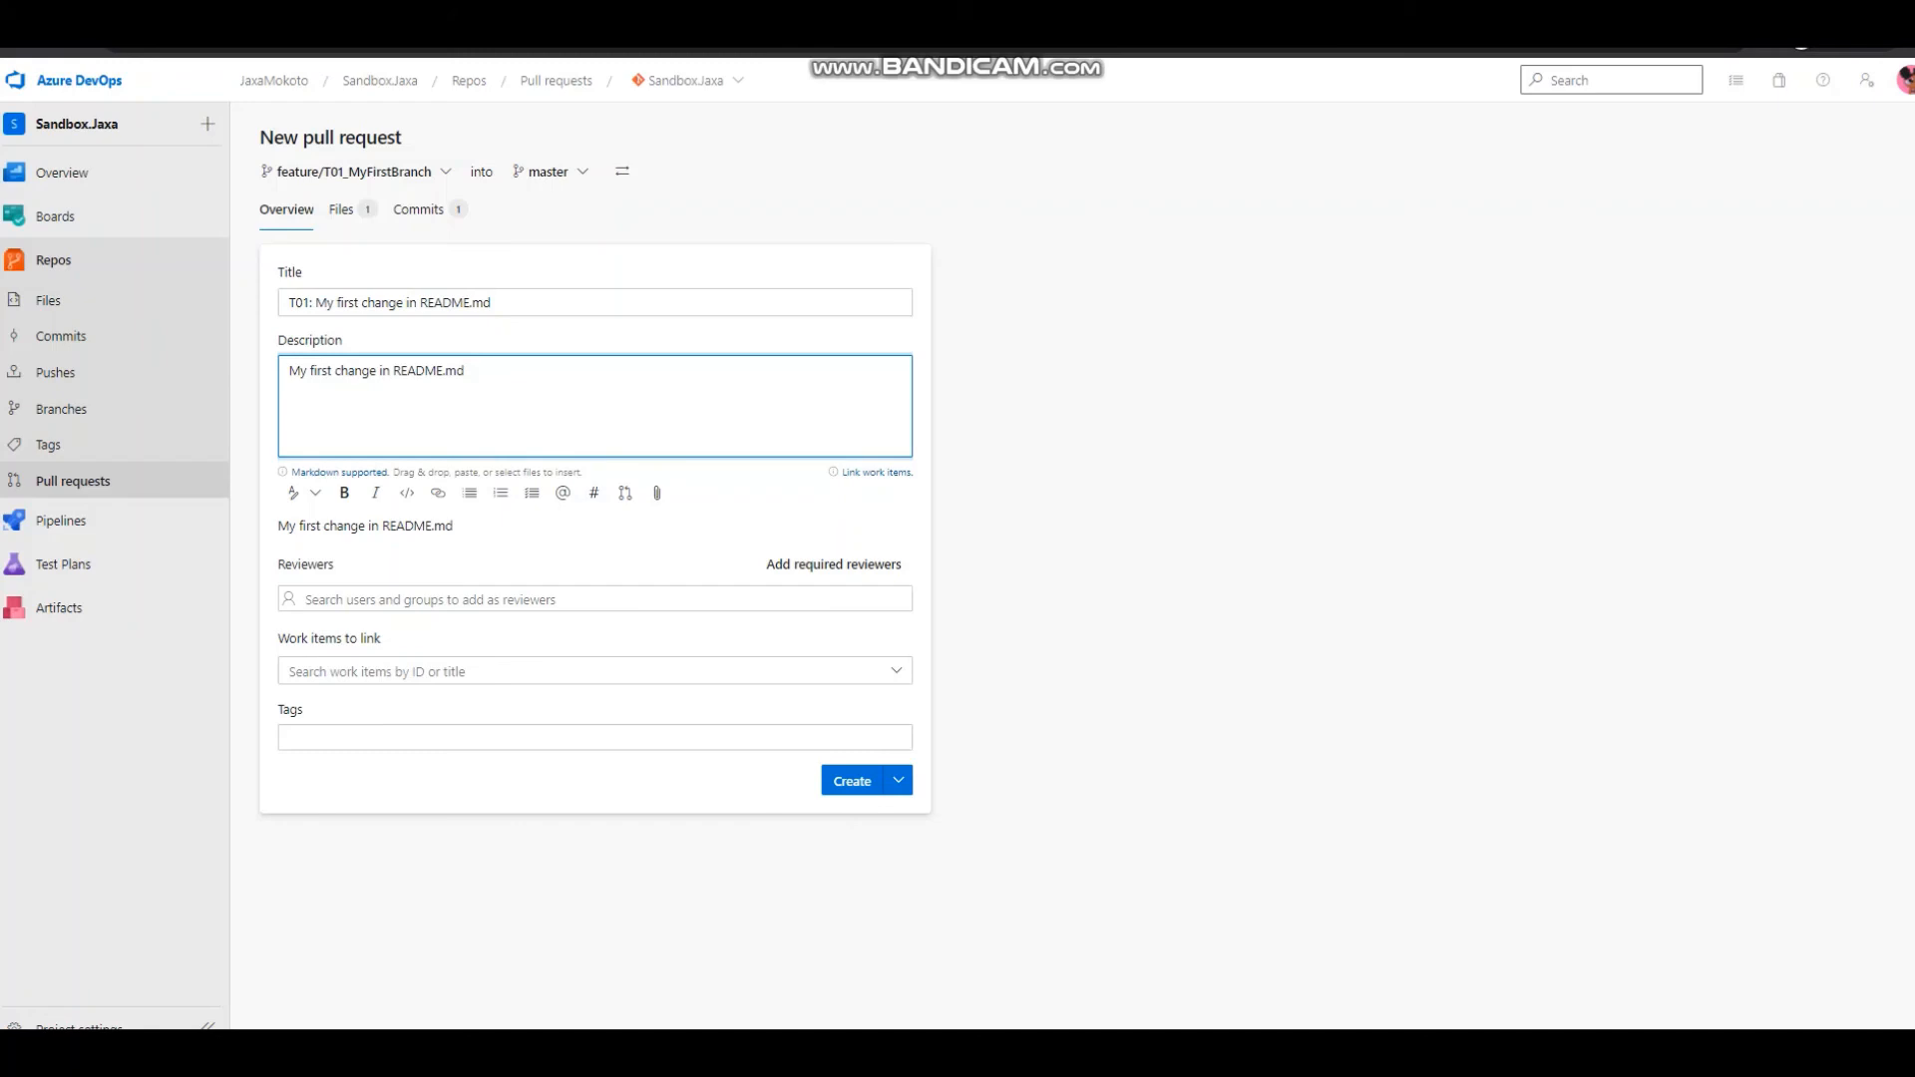
click(852, 782)
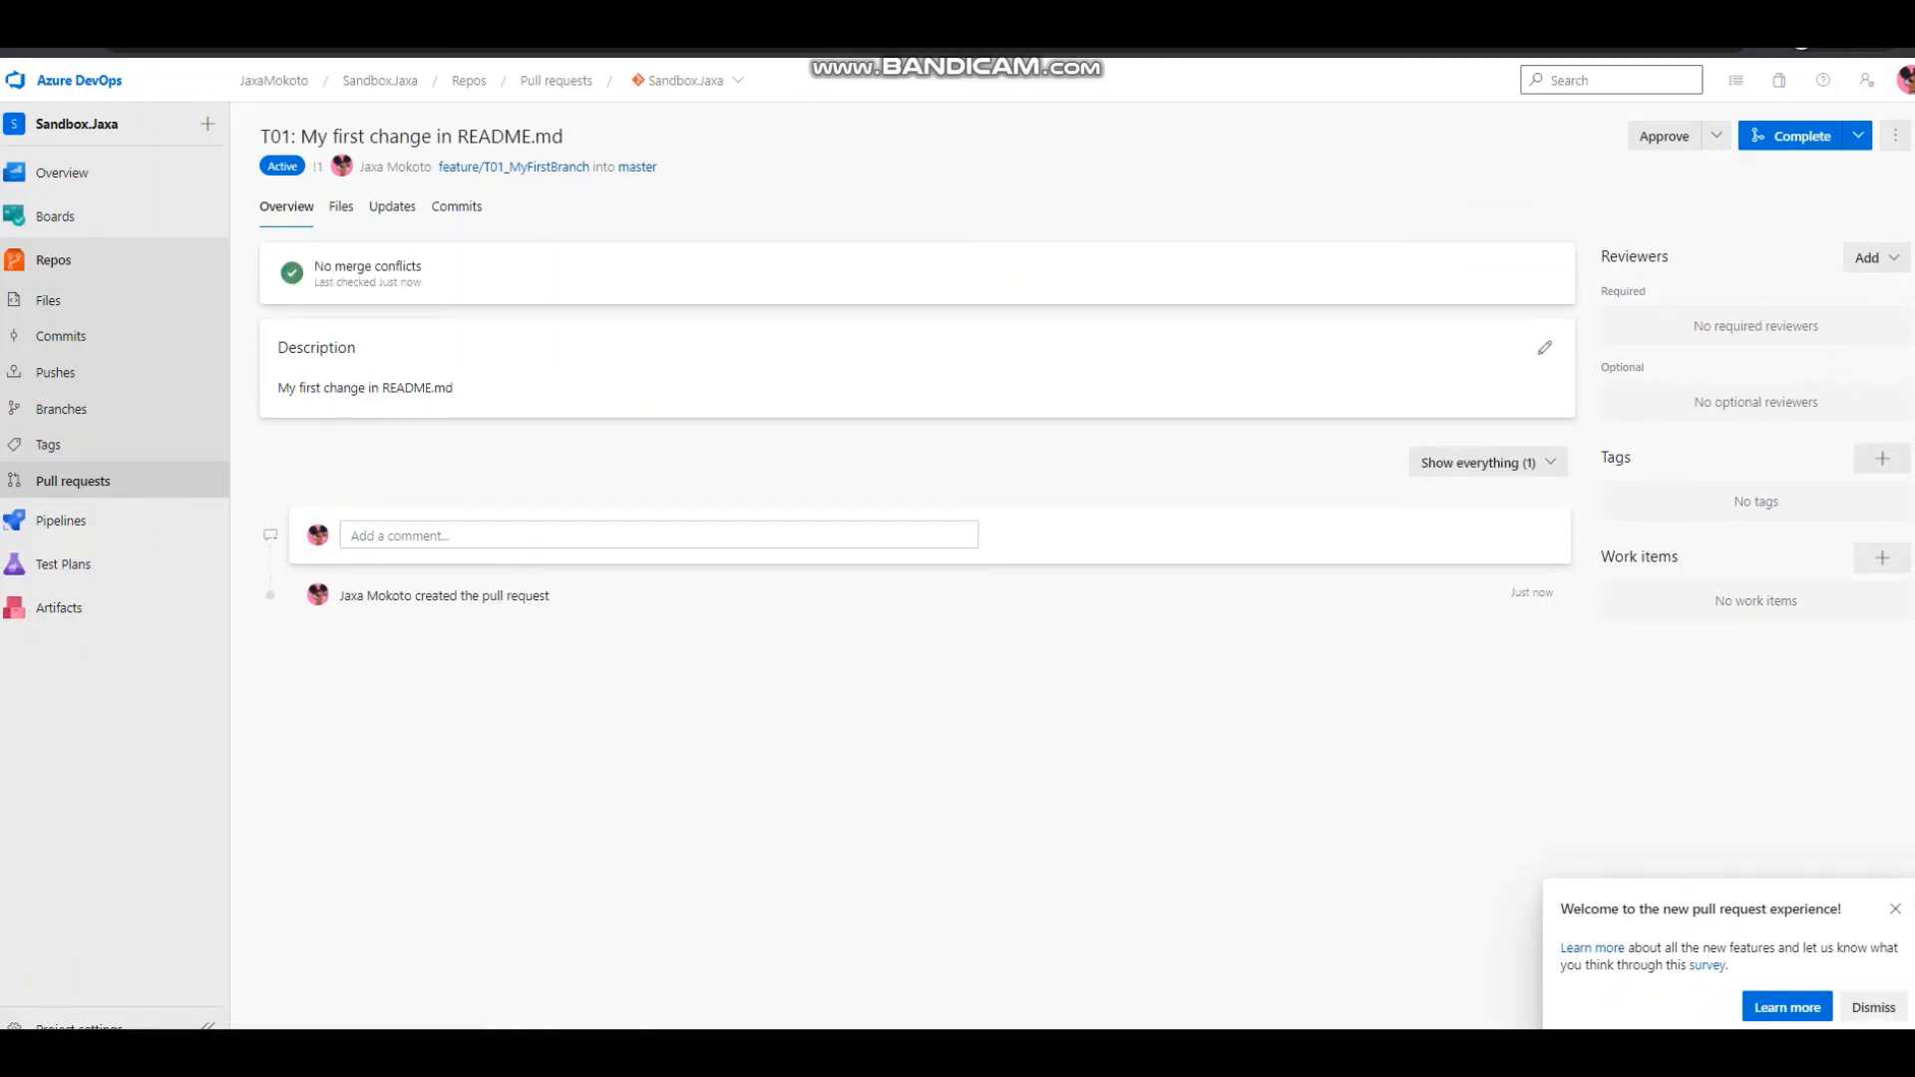
Review the created pull request's changed files and check which completion and approval options it offers.
click(341, 206)
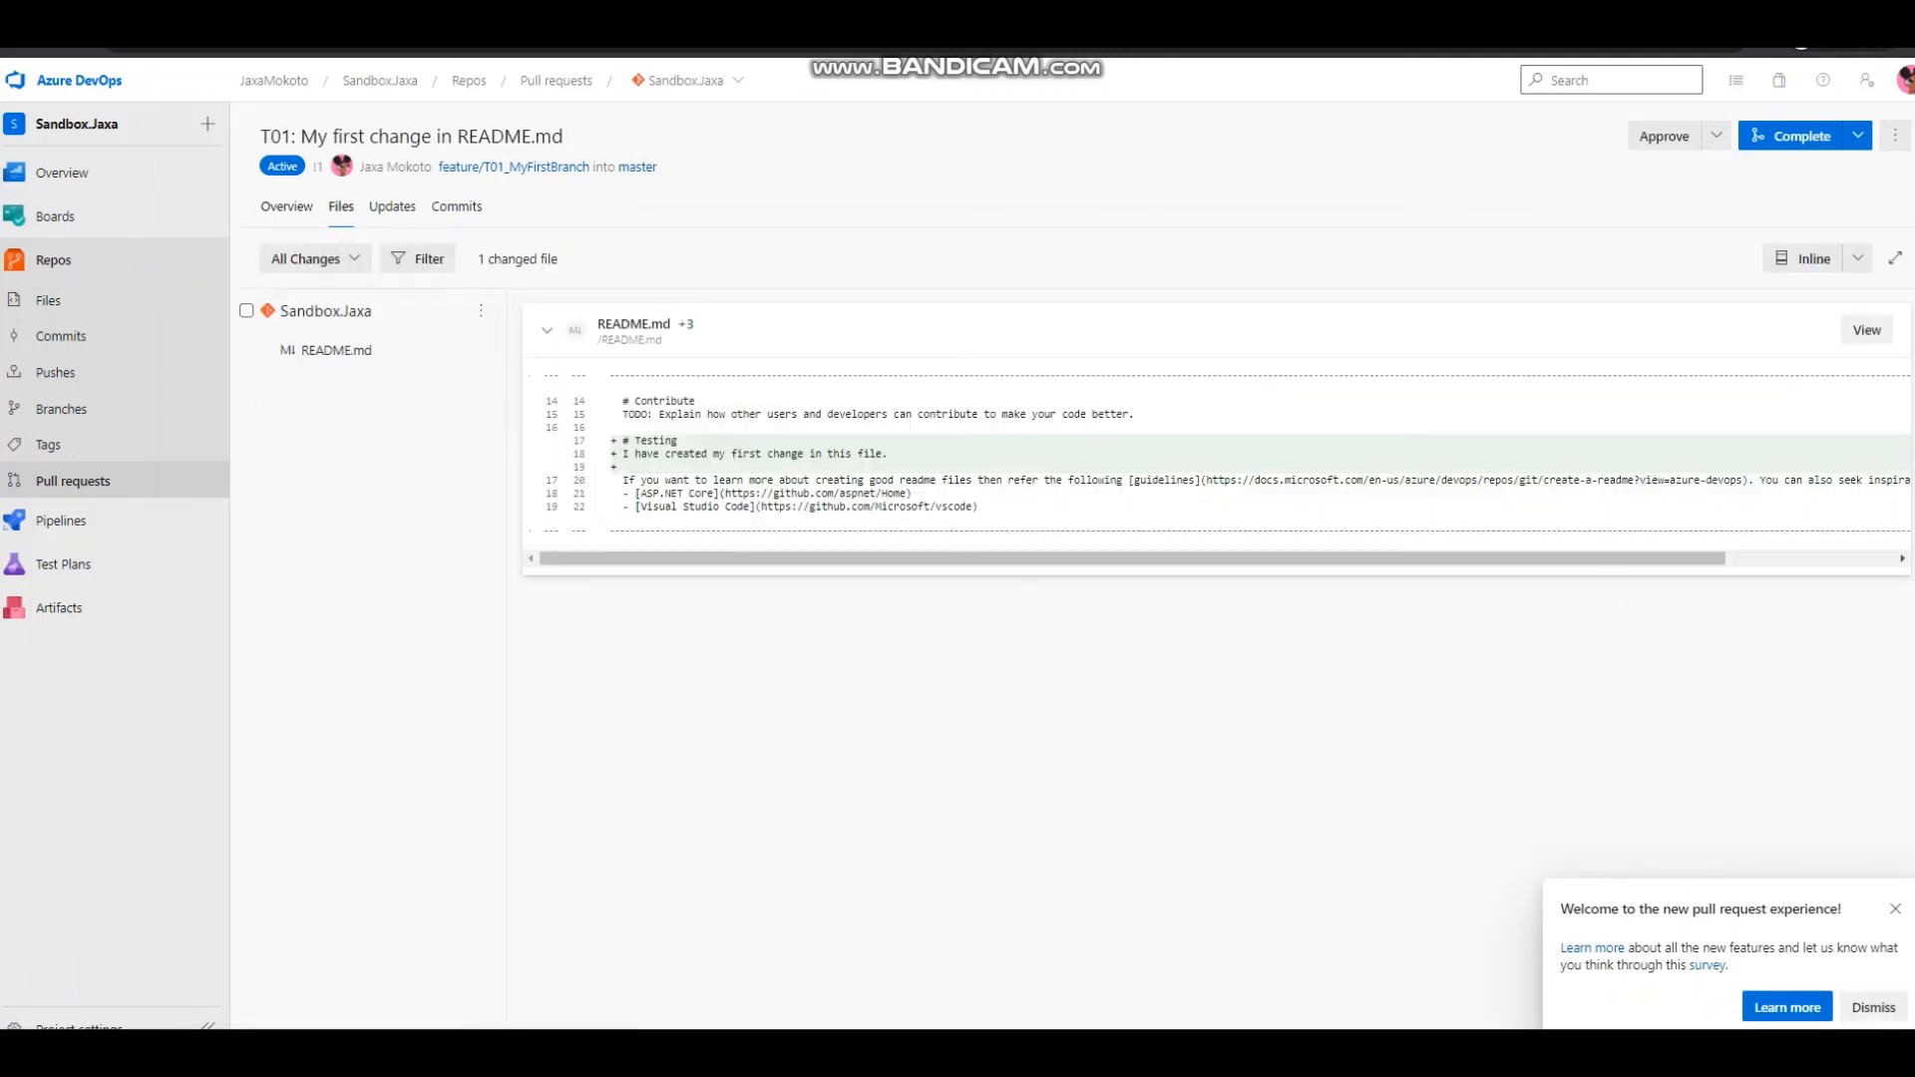
click(286, 207)
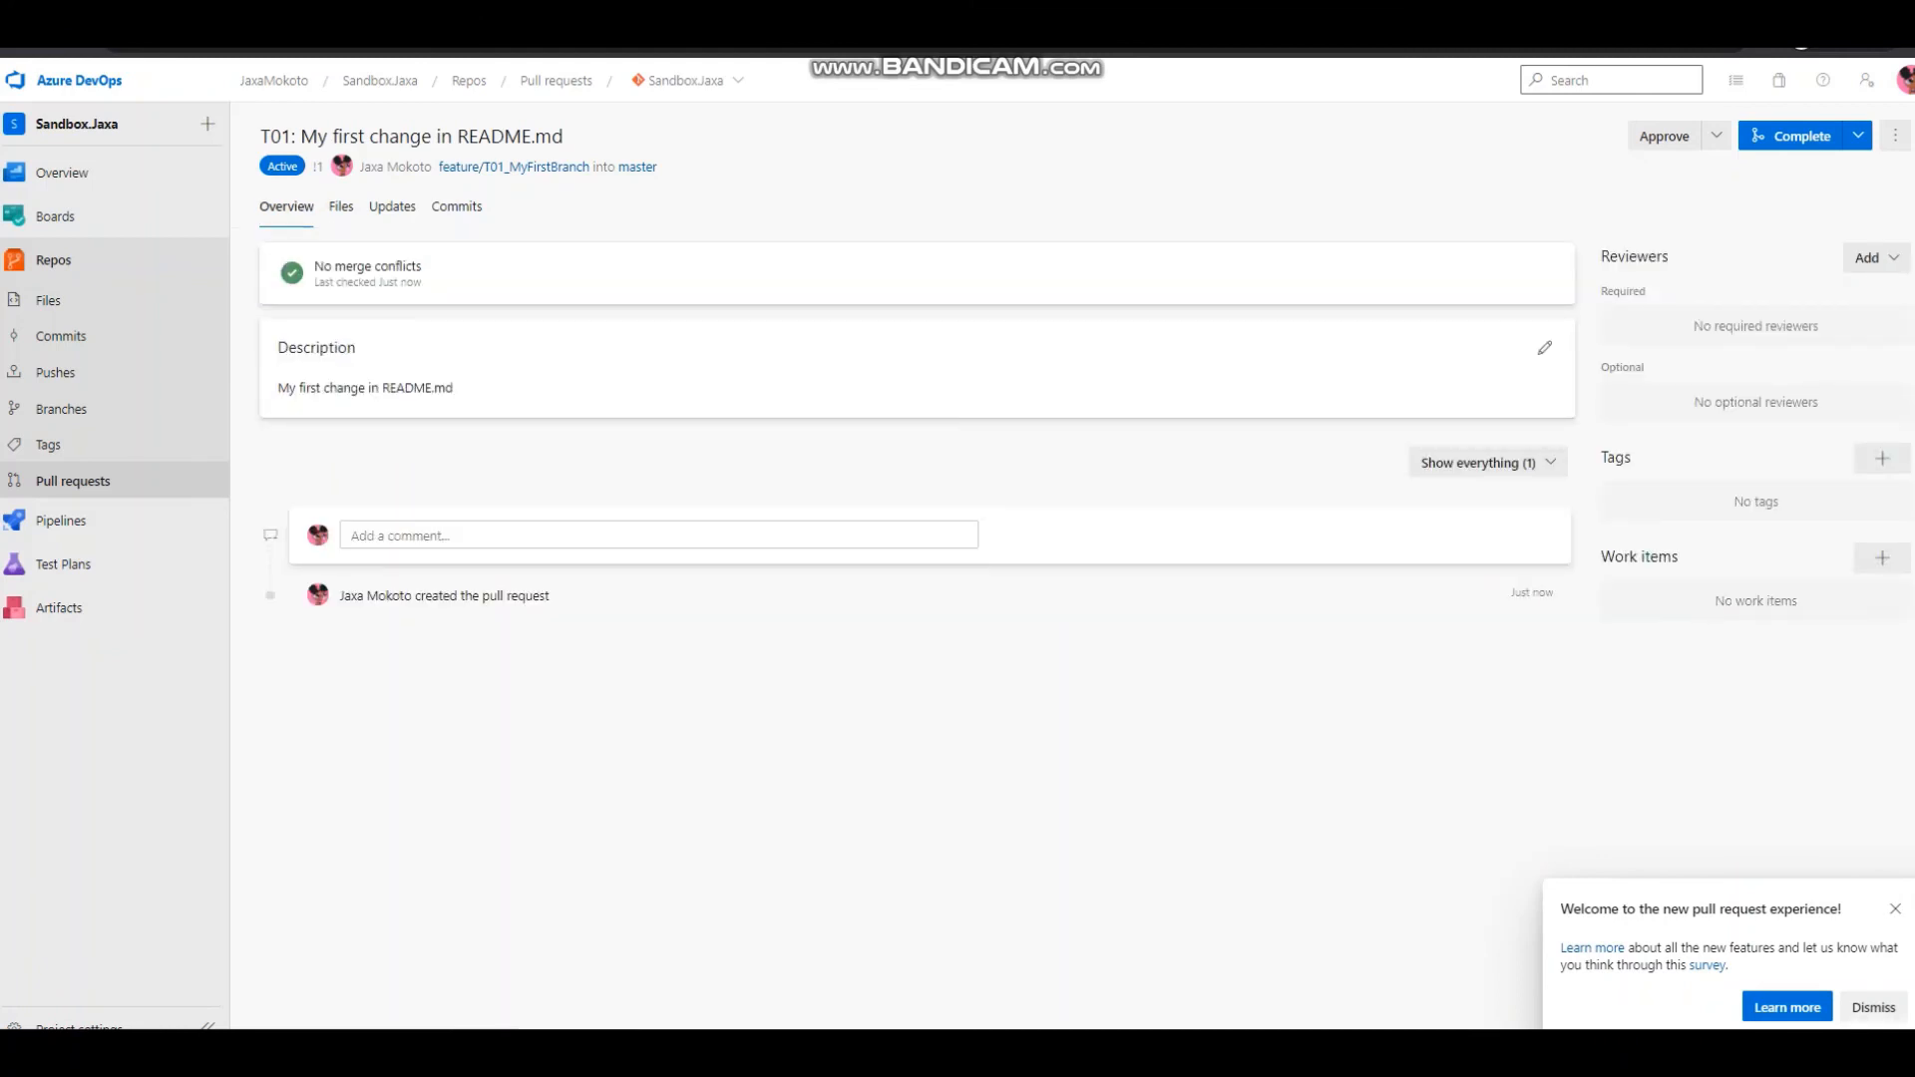
click(1857, 135)
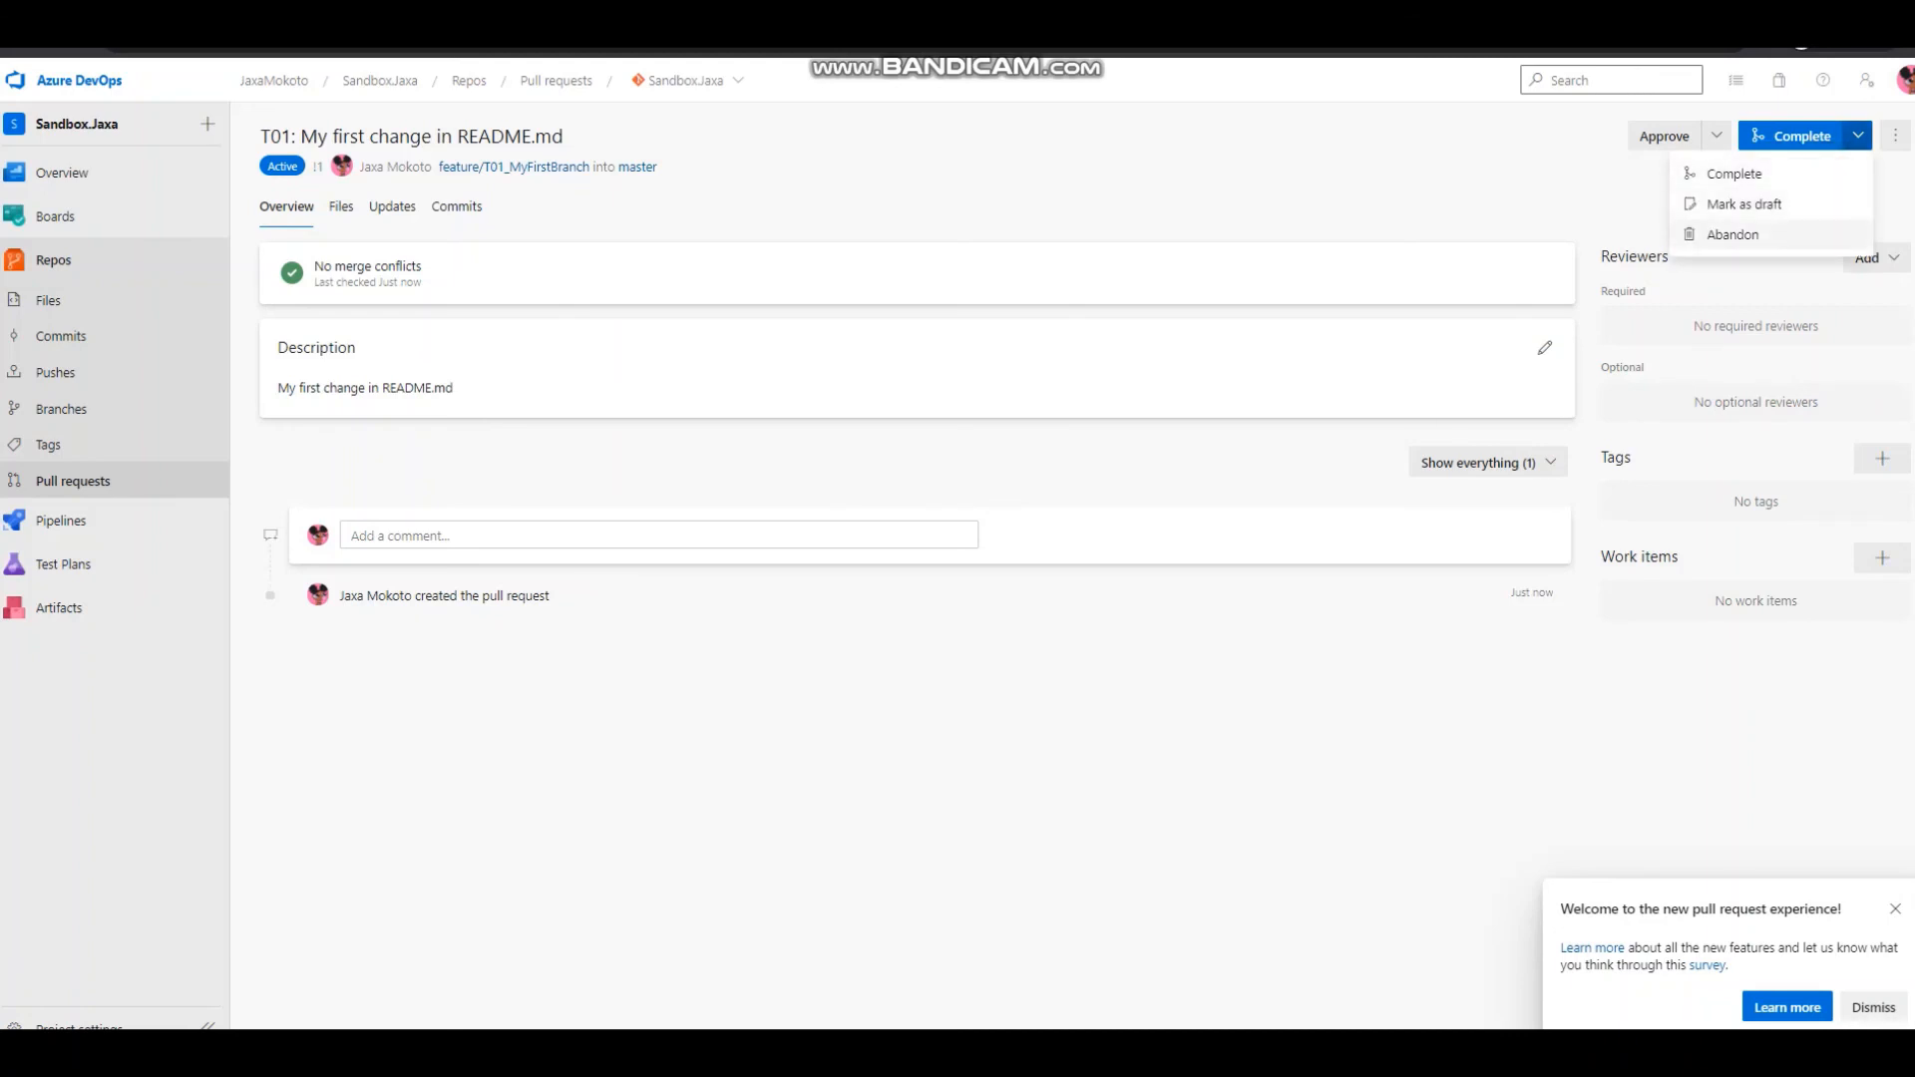
click(1858, 136)
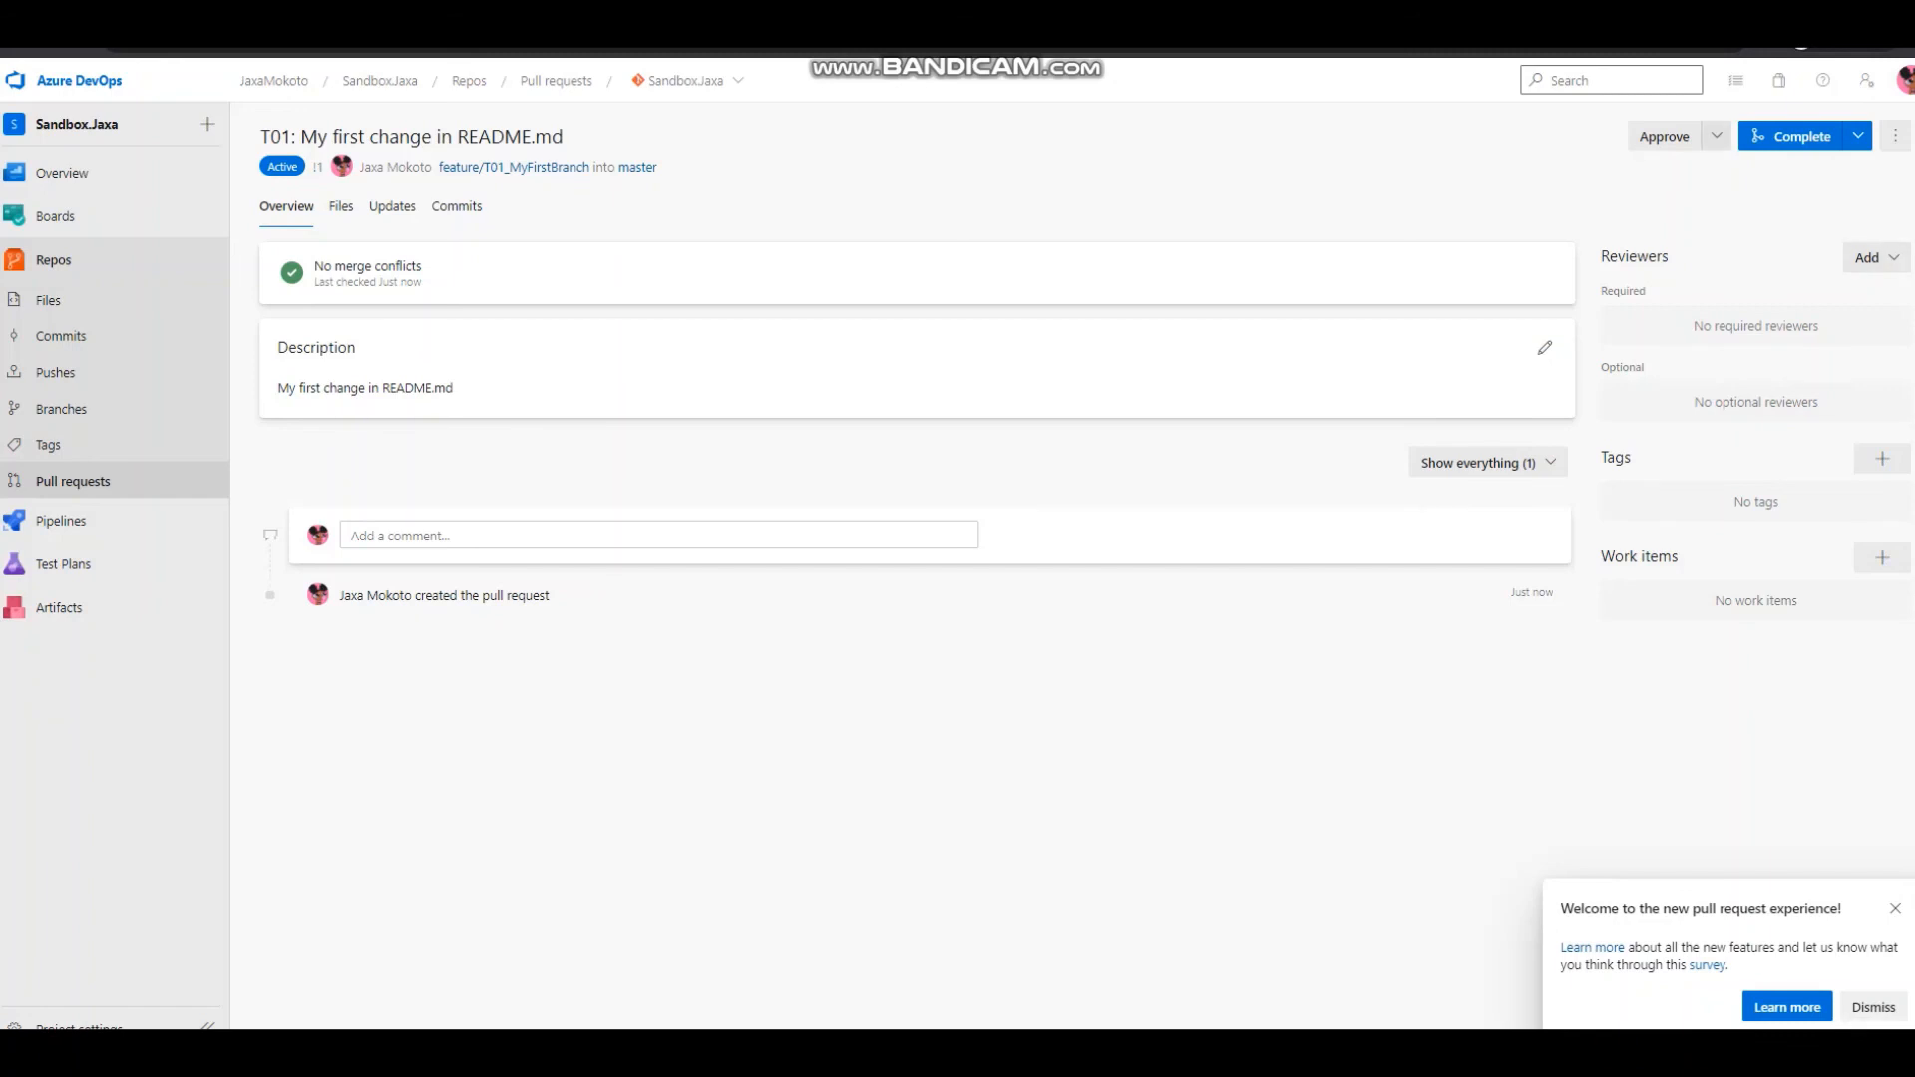
click(1716, 136)
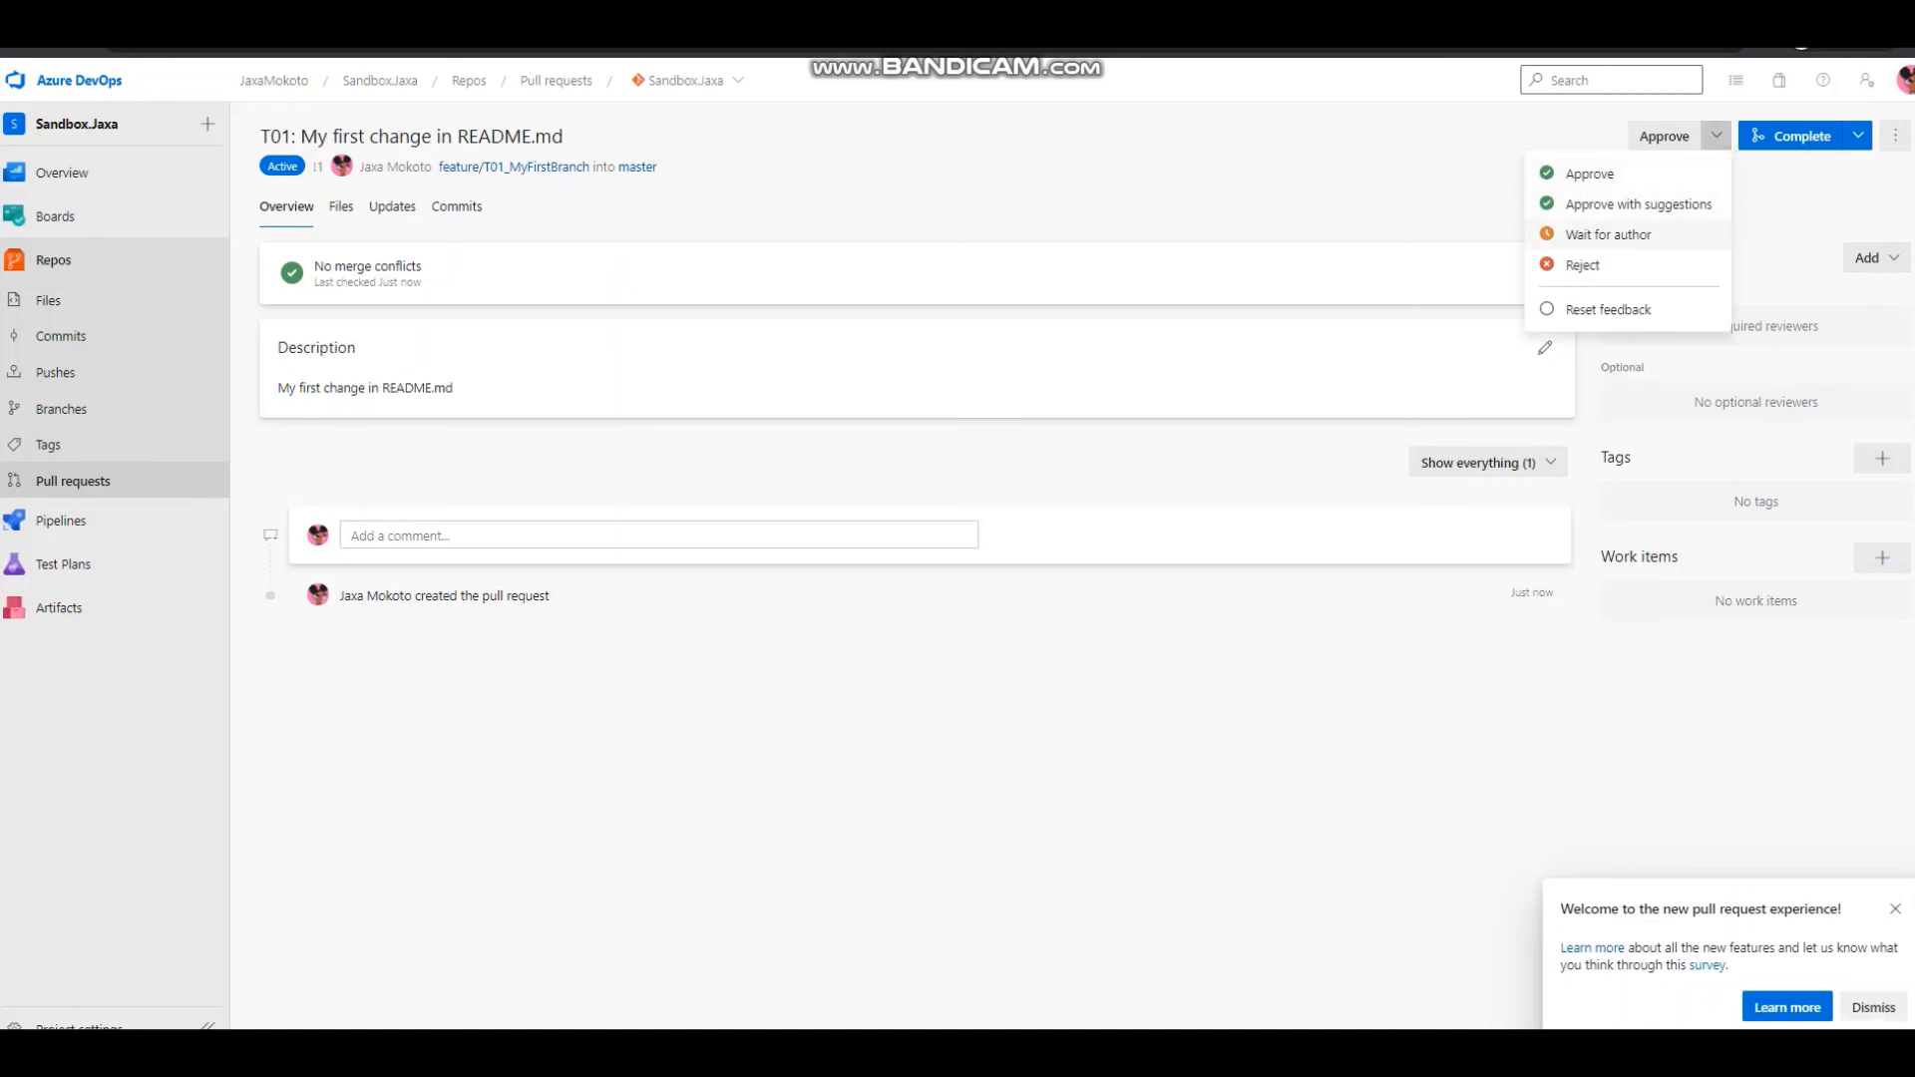
click(1547, 353)
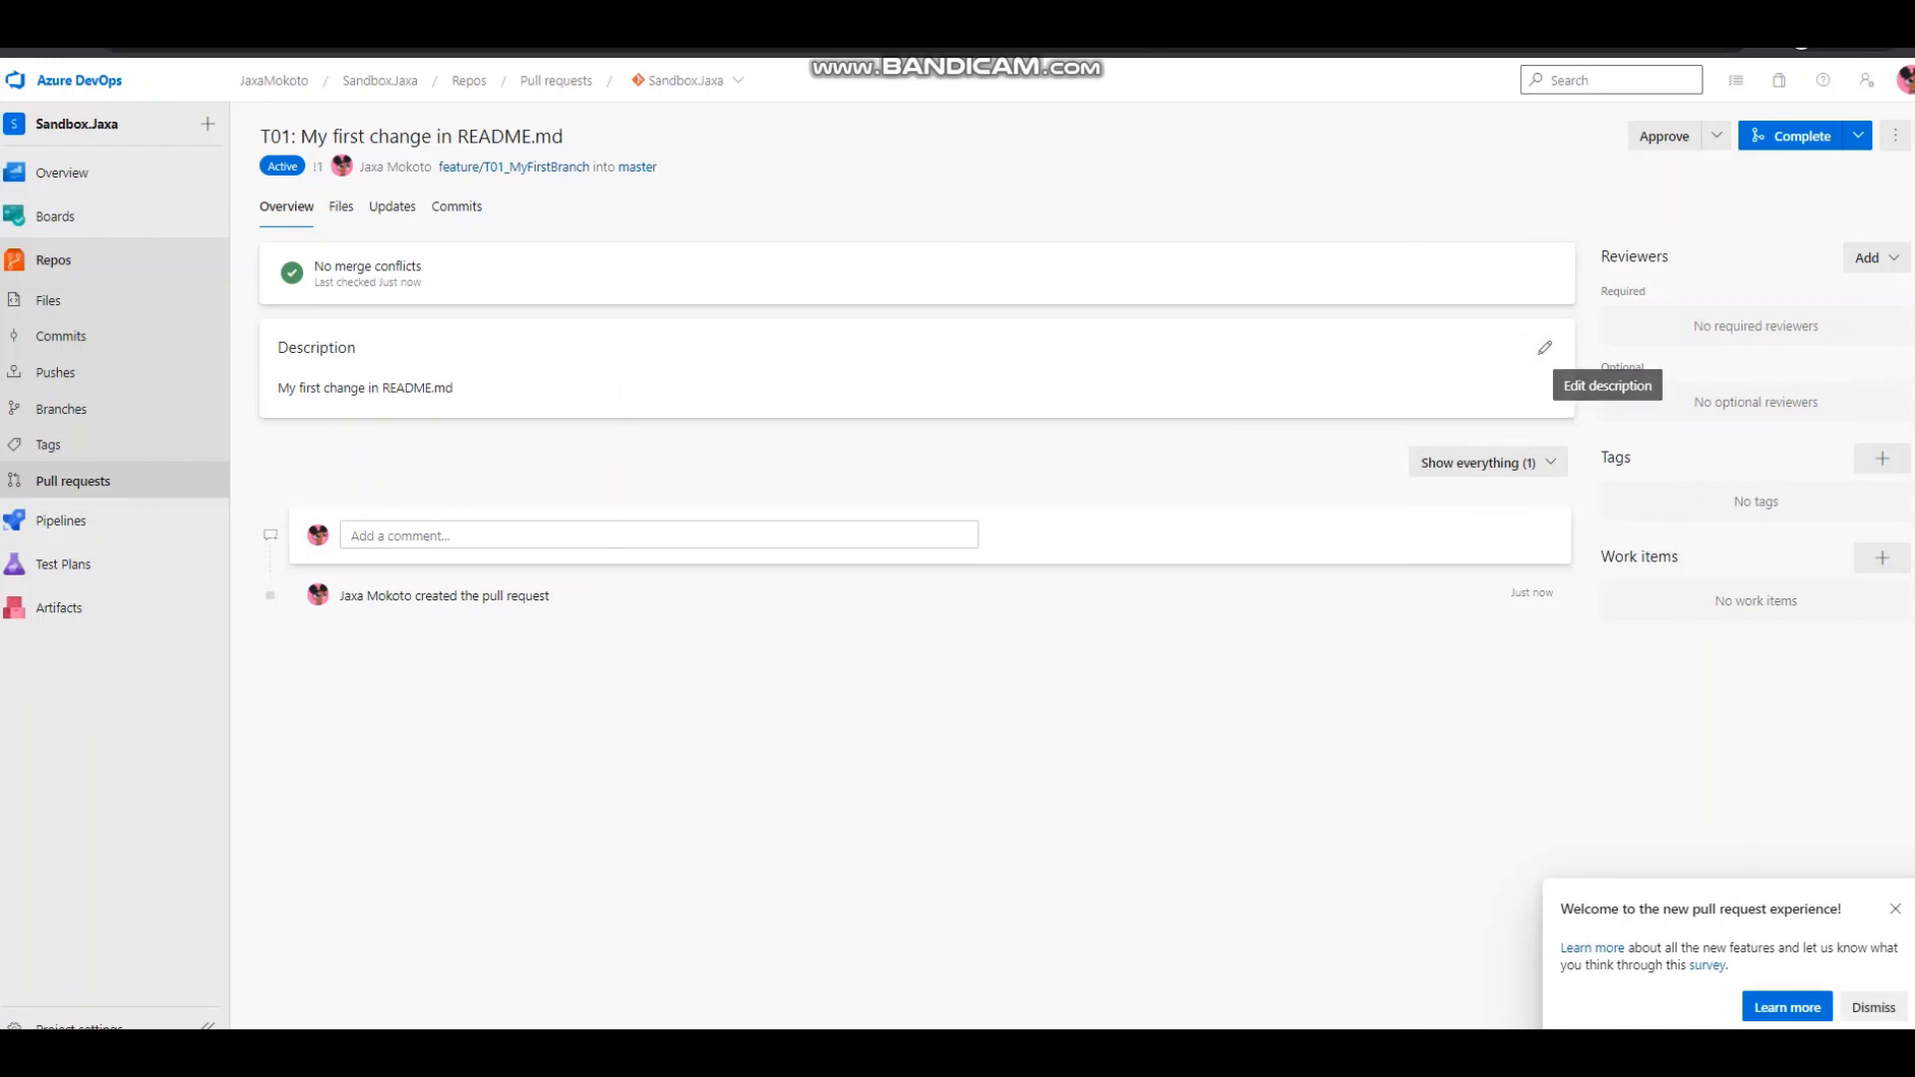
Approve the pull request "T01: My first change in README.md".
click(1896, 136)
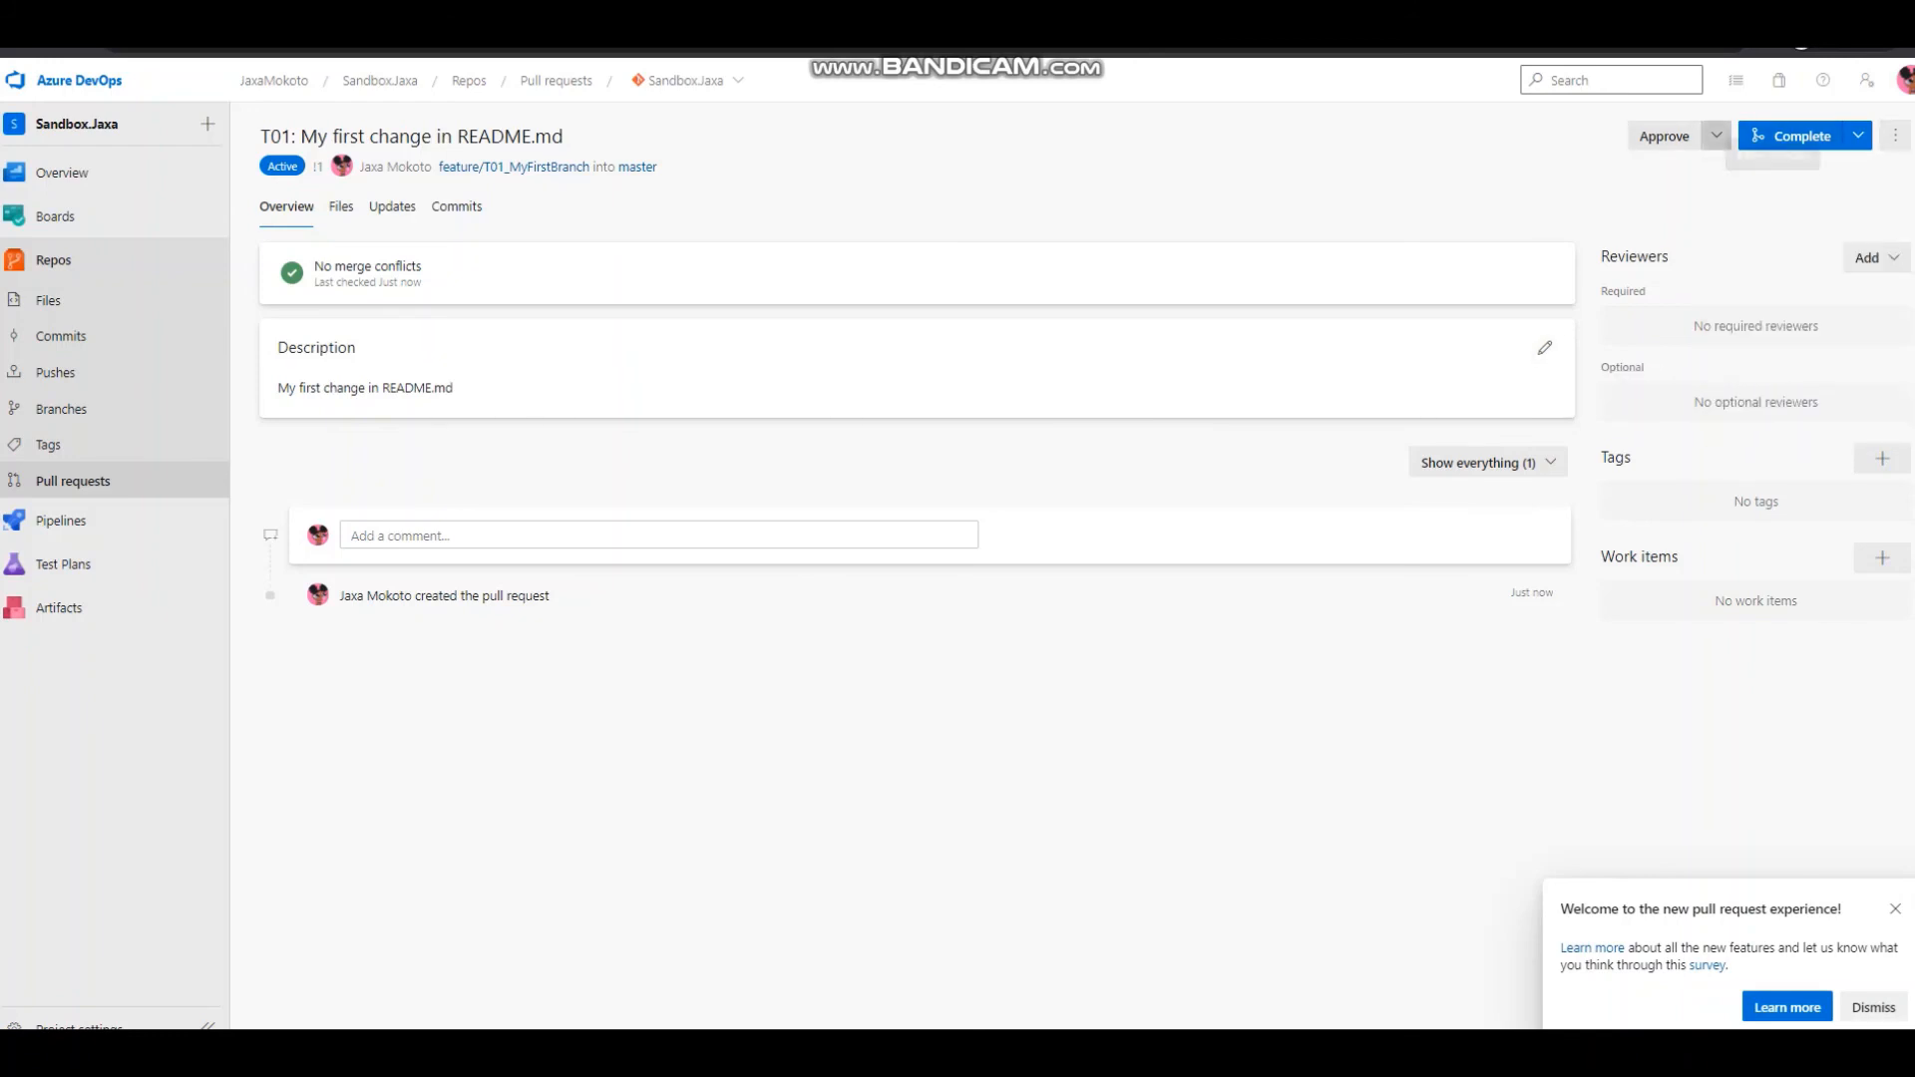
click(1716, 136)
click(1589, 174)
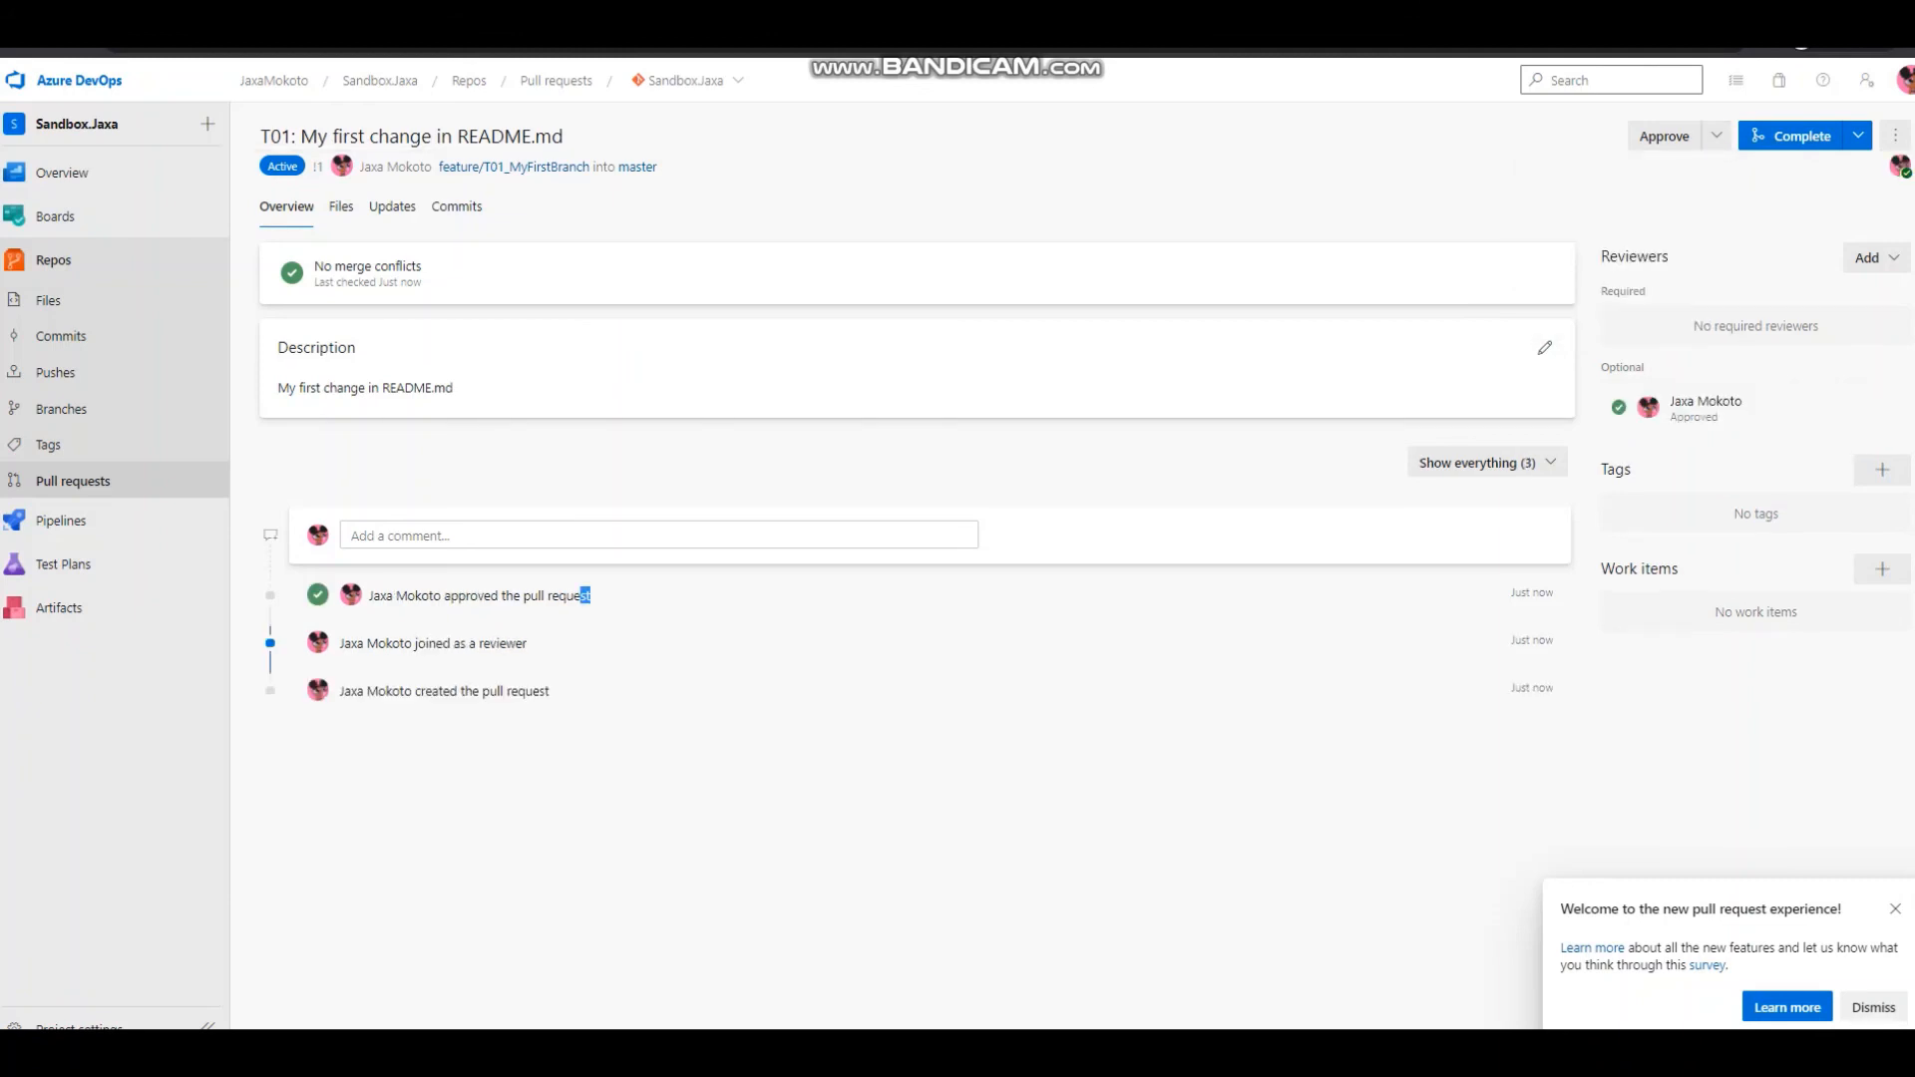
Complete the pull request into master with Merge (no fast forward), completing associated work items and deleting feature/T01_MyFirstBranch after merging.
drag(590, 596, 371, 595)
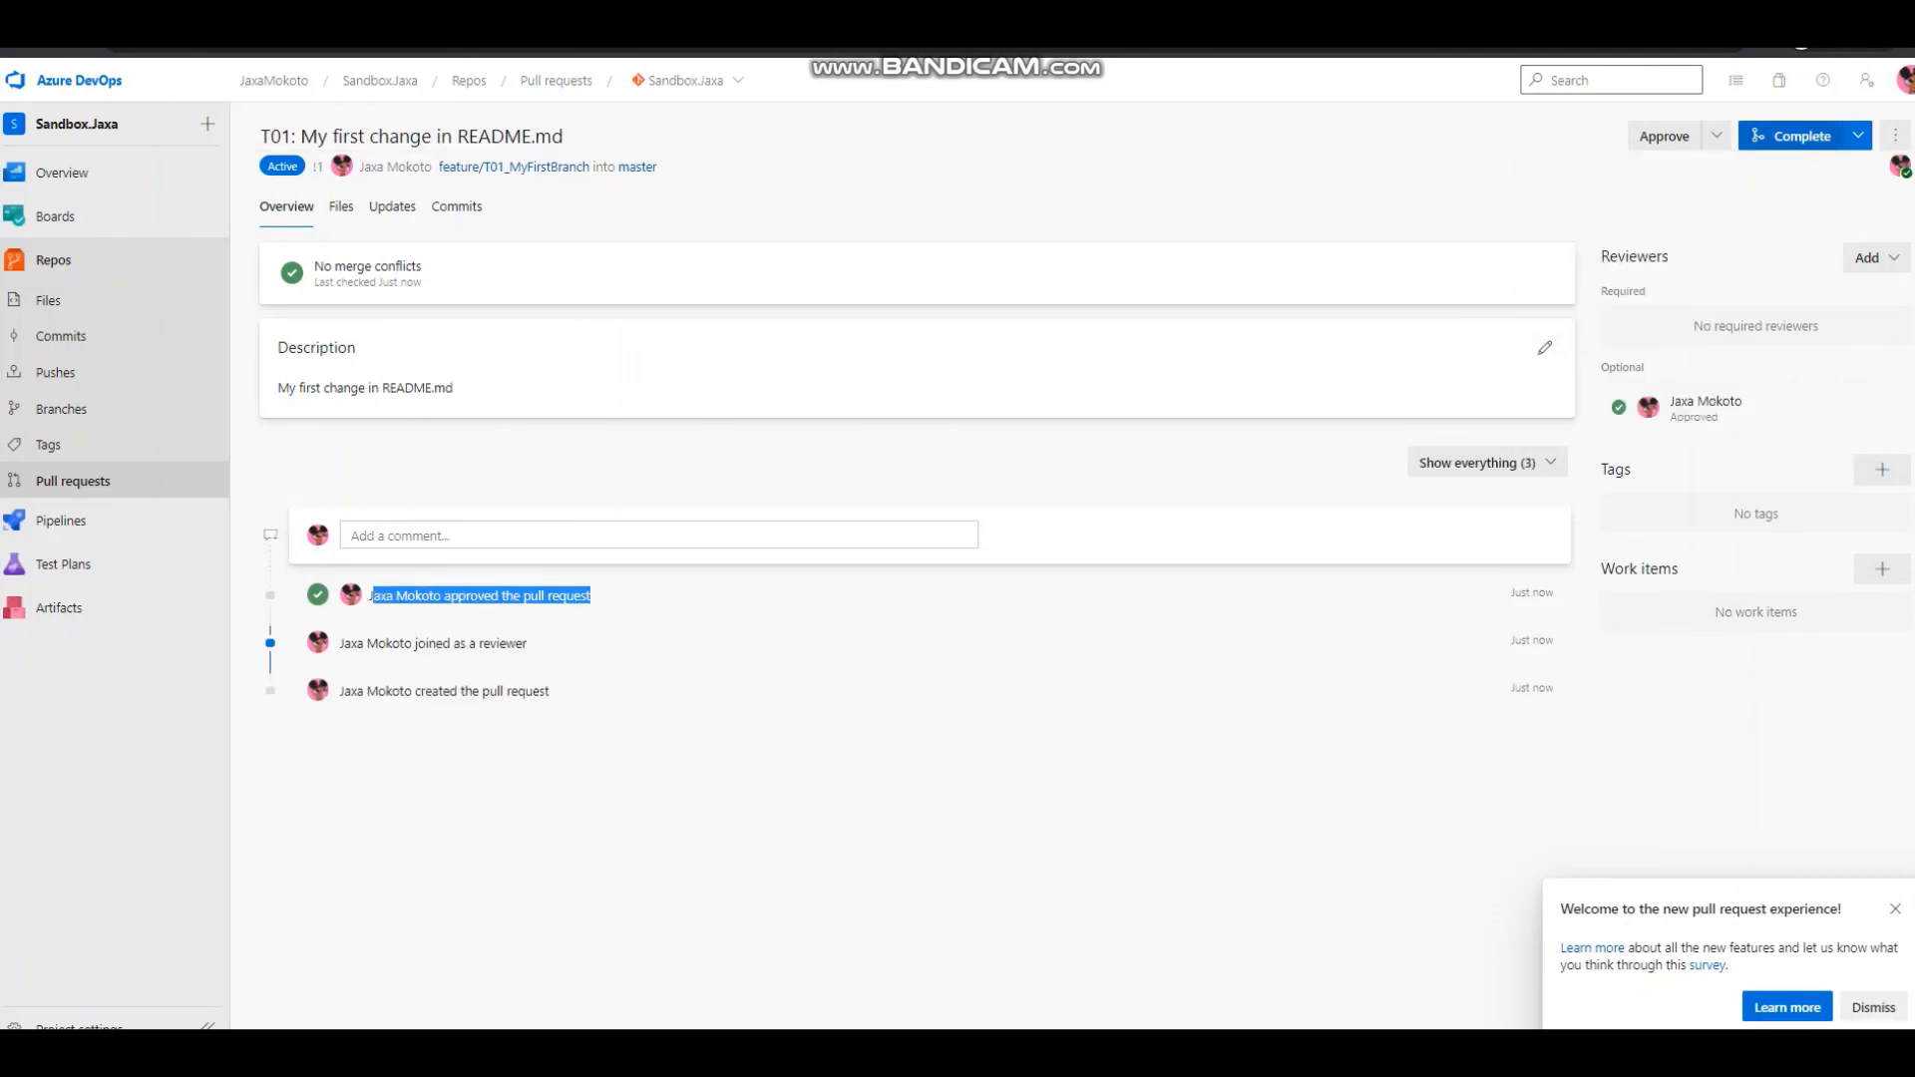
click(1858, 135)
click(1735, 174)
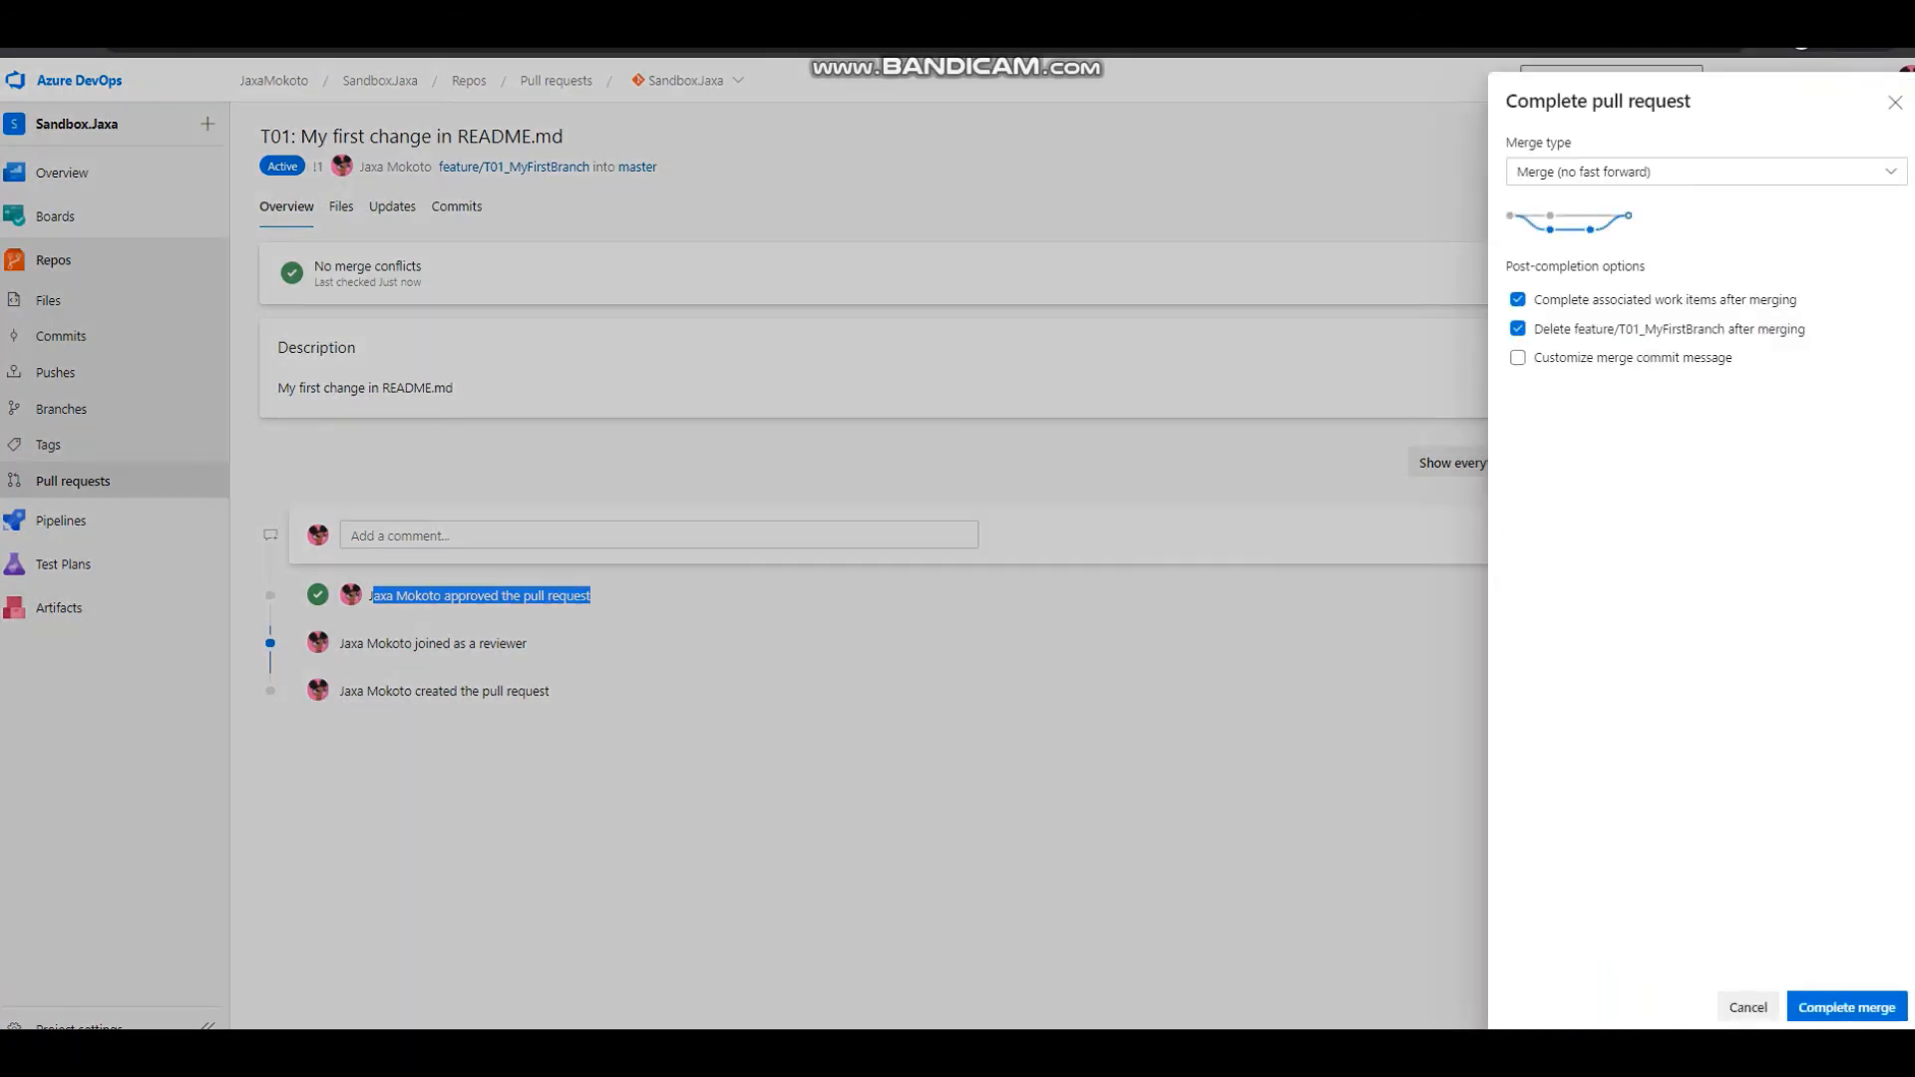
click(1847, 1008)
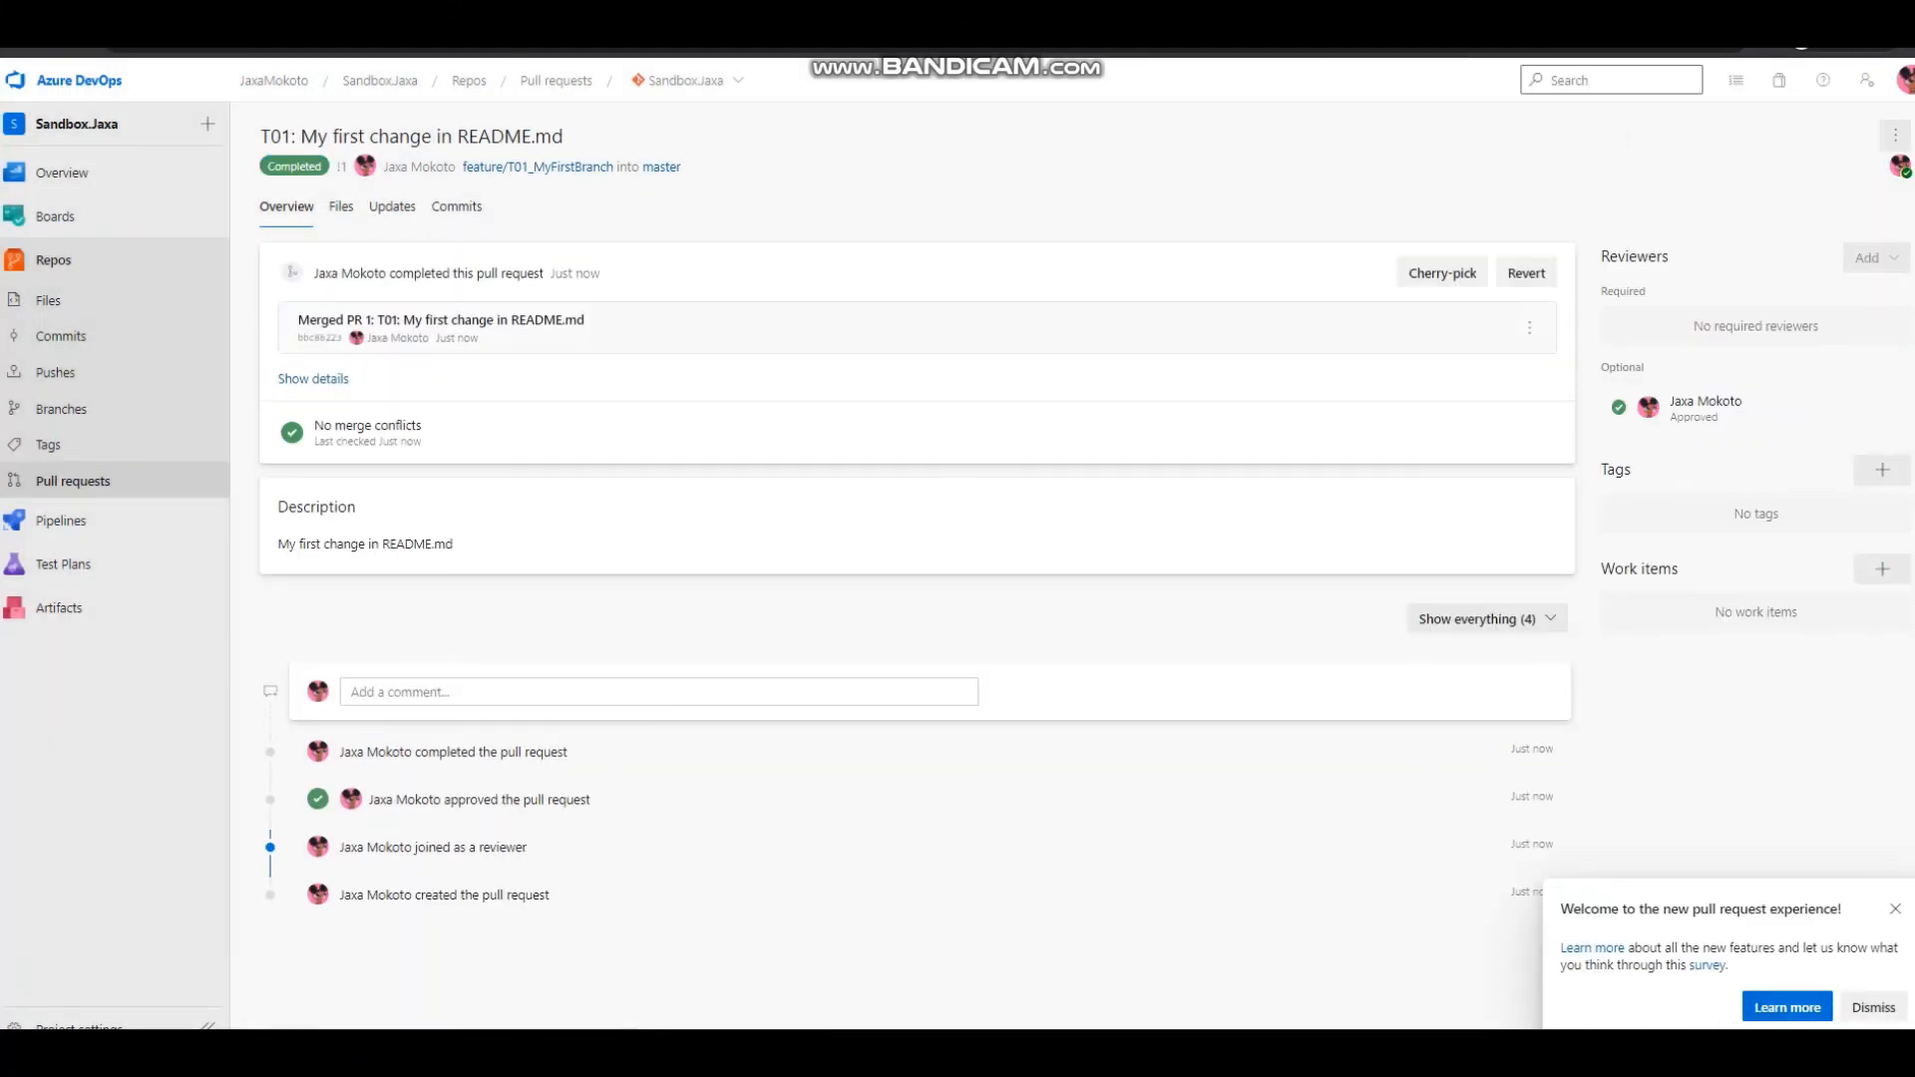
Open README.md on the master branch in the repository files and check its Testing section for the merged lines.
click(48, 300)
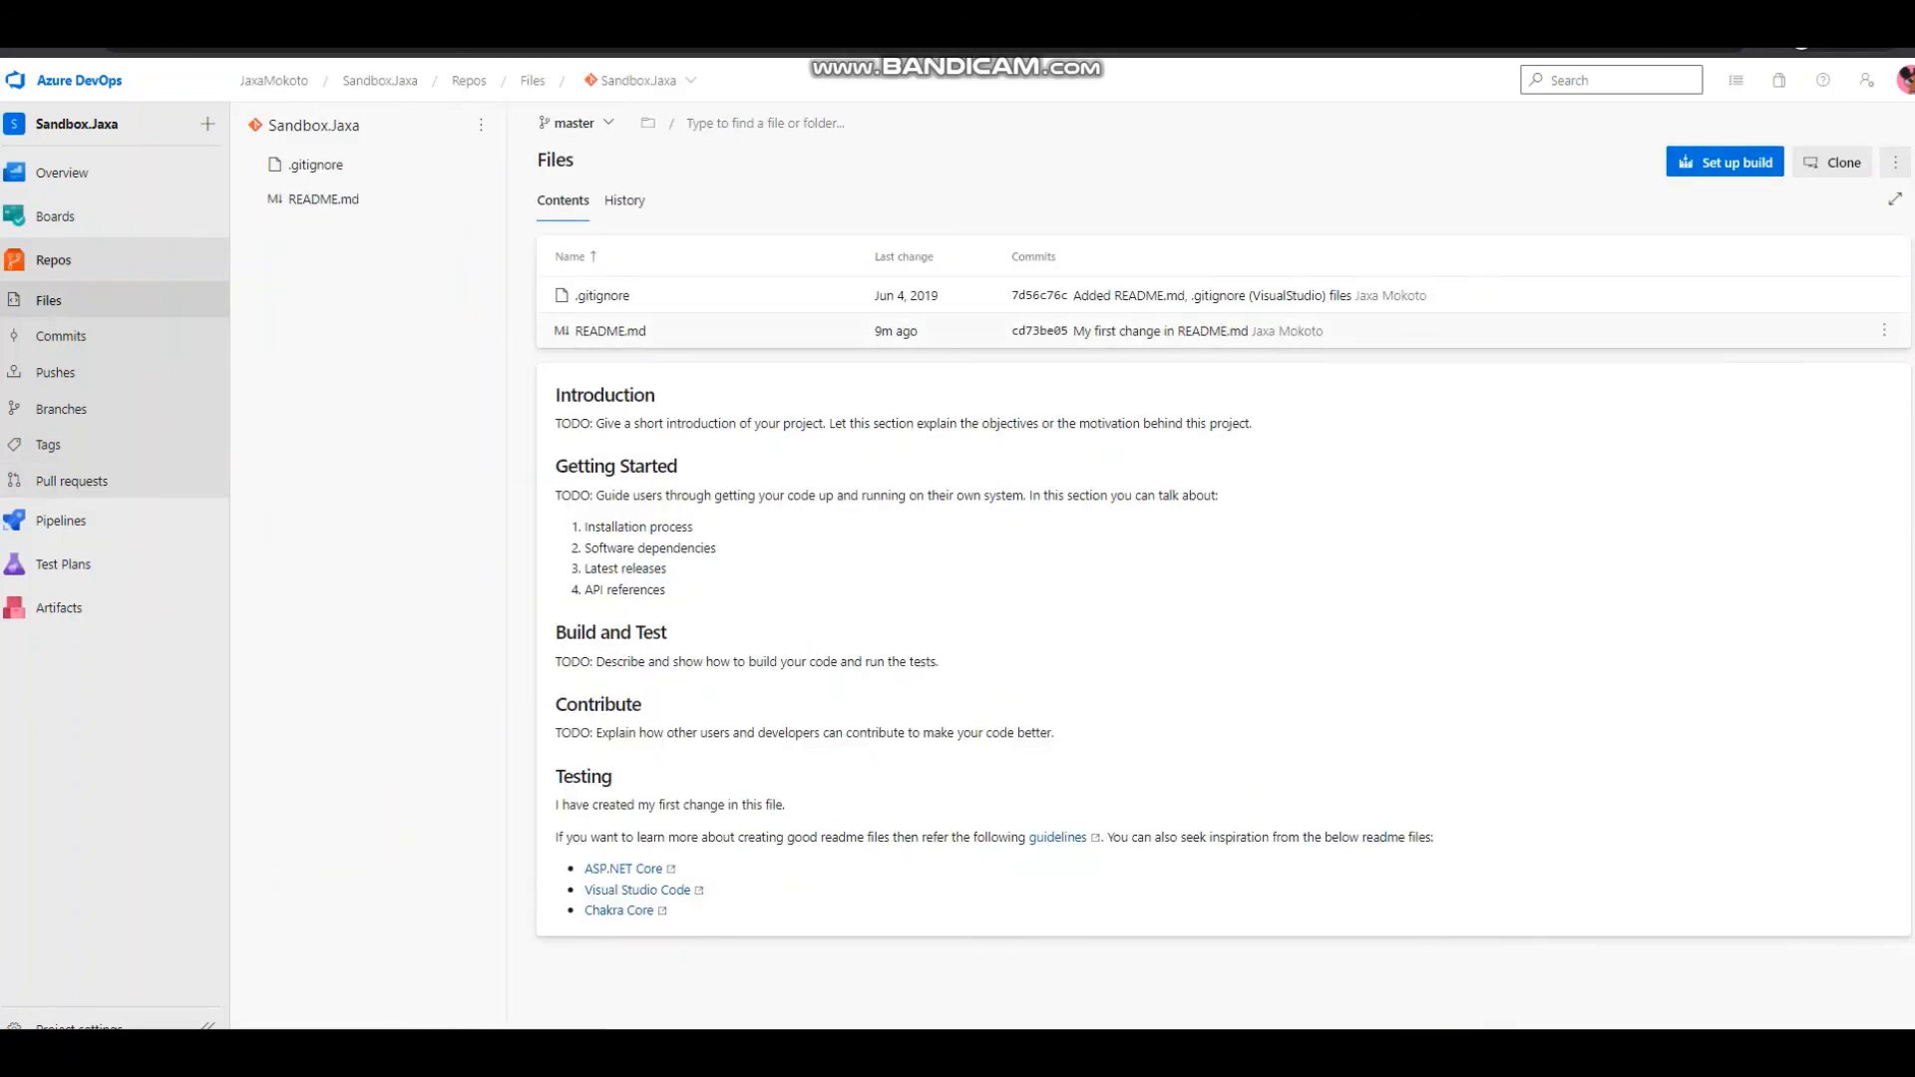
click(611, 331)
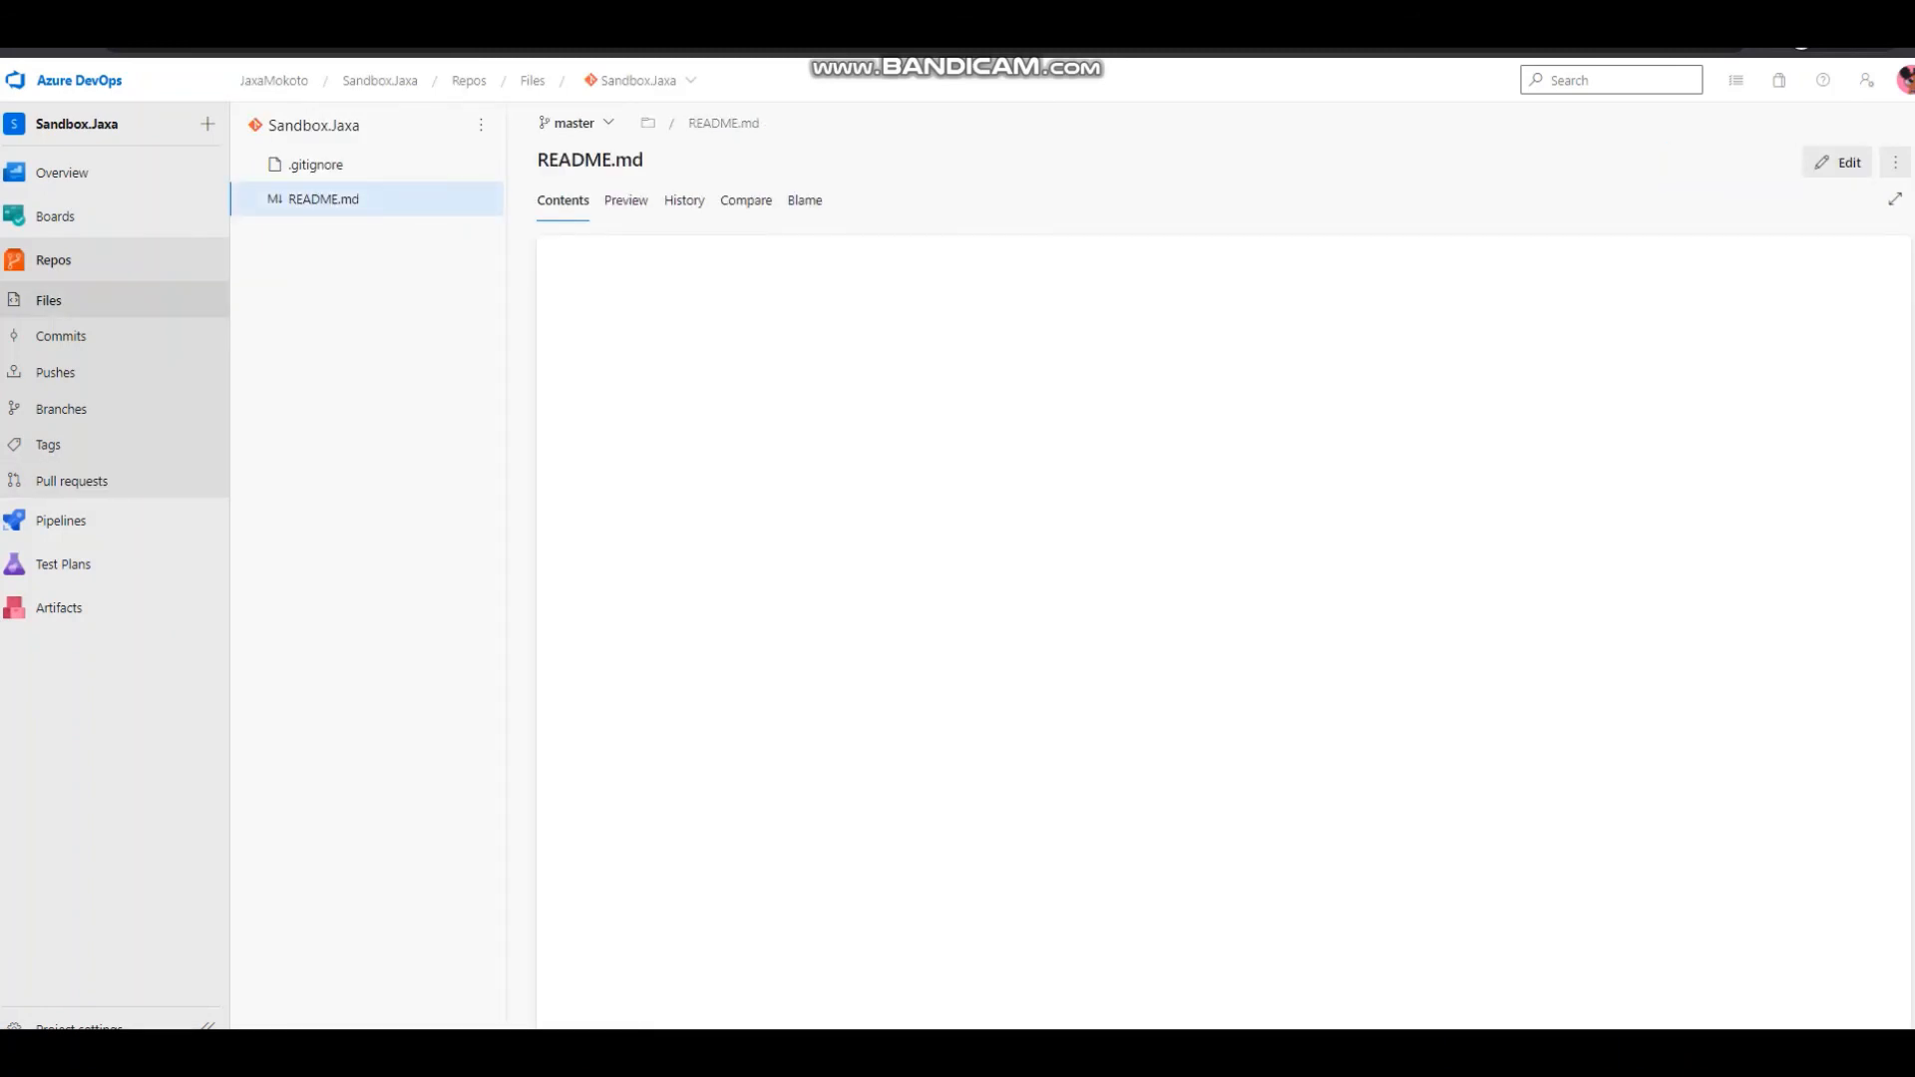
drag(840, 490, 592, 440)
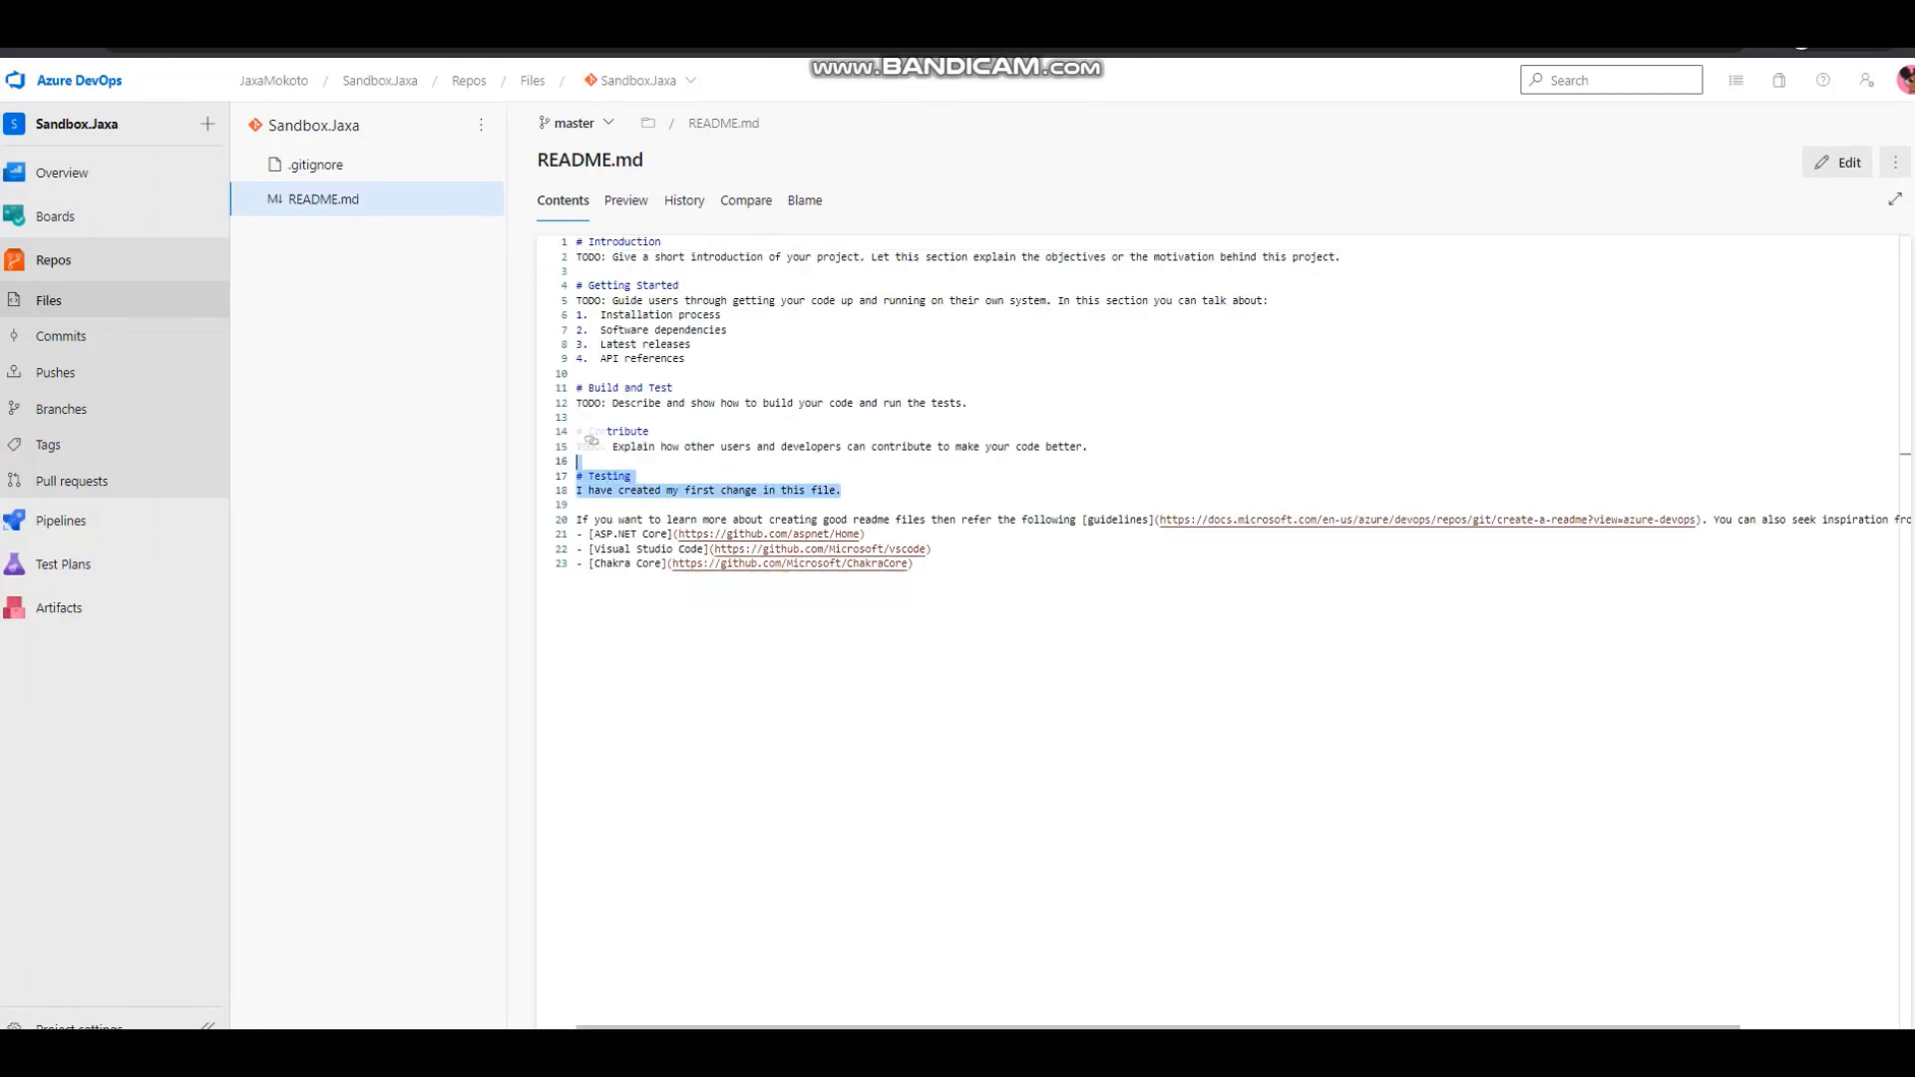